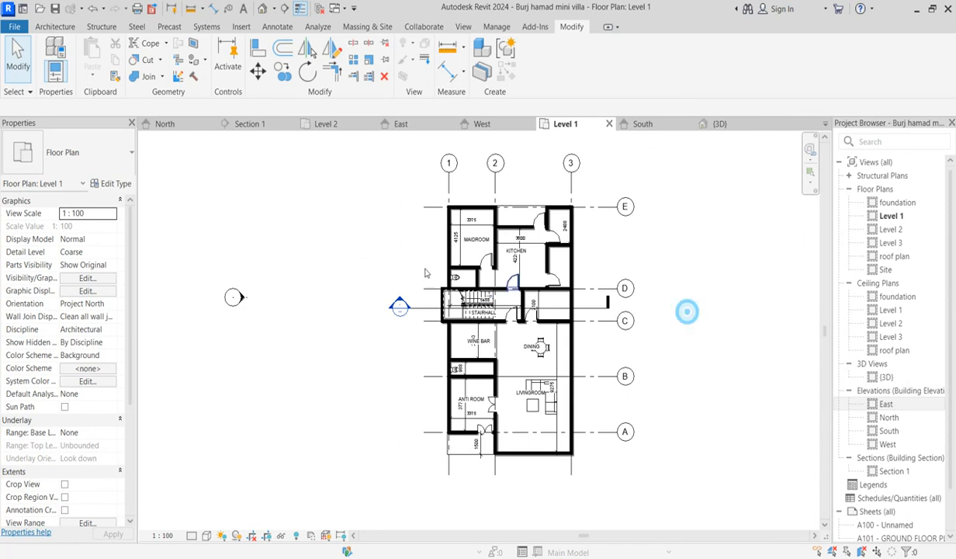
Examine the roof plan and the Level 1 floor plan, including the wall layout around the whole ground floor
{"action": "scroll", "coordinate": [609, 339], "scroll_direction": "up", "scroll_amount": 2}
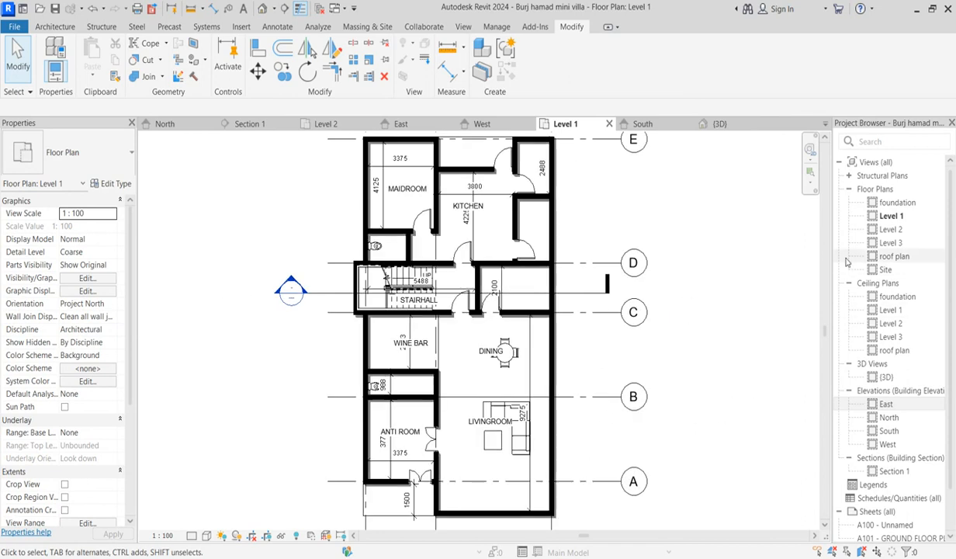
{"action": "left_click", "coordinate": [896, 257]}
{"action": "double_click", "coordinate": [896, 258]}
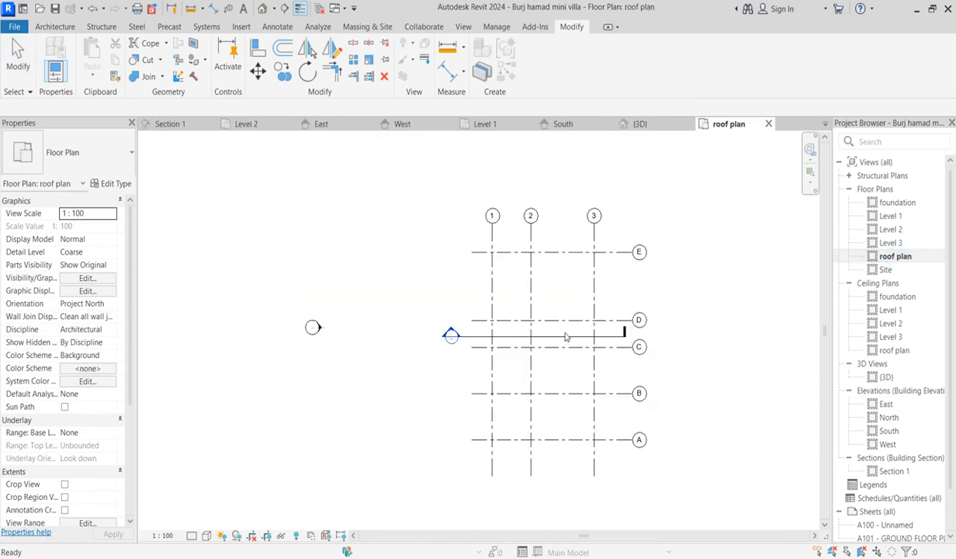
{"action": "scroll", "coordinate": [543, 332], "scroll_direction": "up", "scroll_amount": 2}
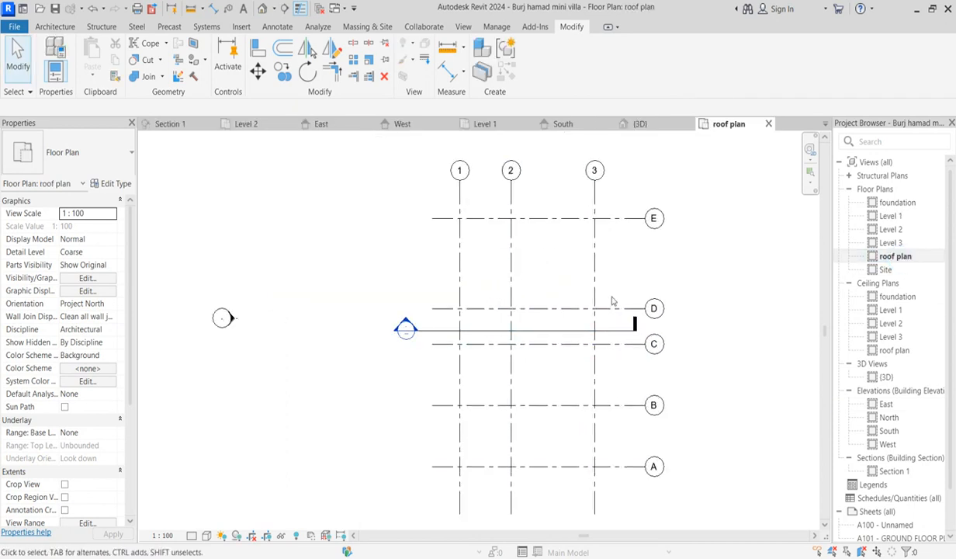
{"action": "double_click", "coordinate": [891, 216]}
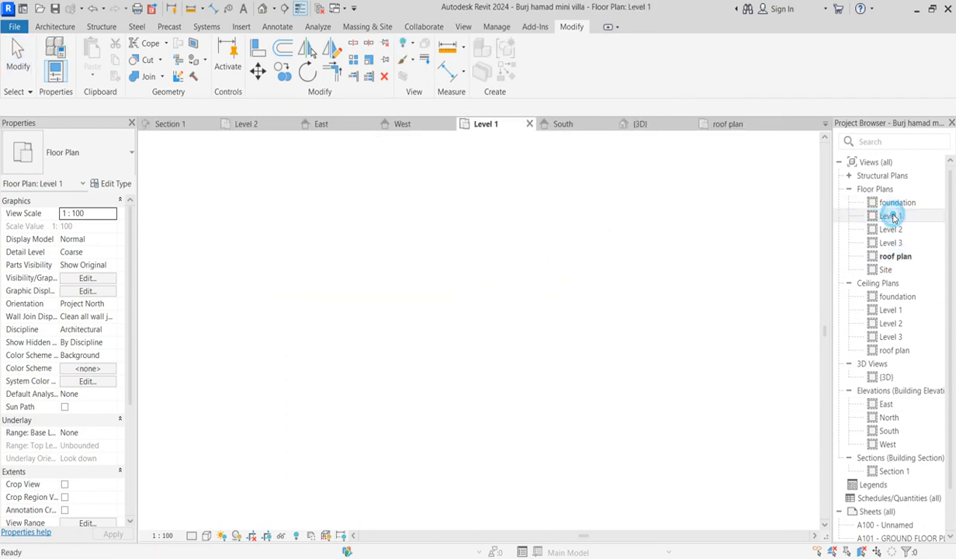
{"action": "scroll", "coordinate": [590, 376], "scroll_direction": "down", "scroll_amount": 2}
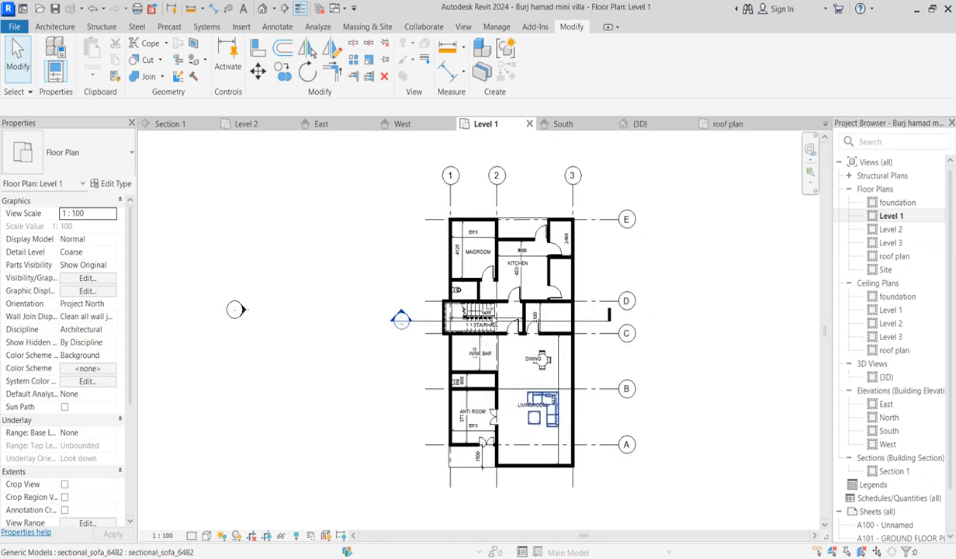
{"action": "scroll", "coordinate": [470, 468], "scroll_direction": "up", "scroll_amount": 2}
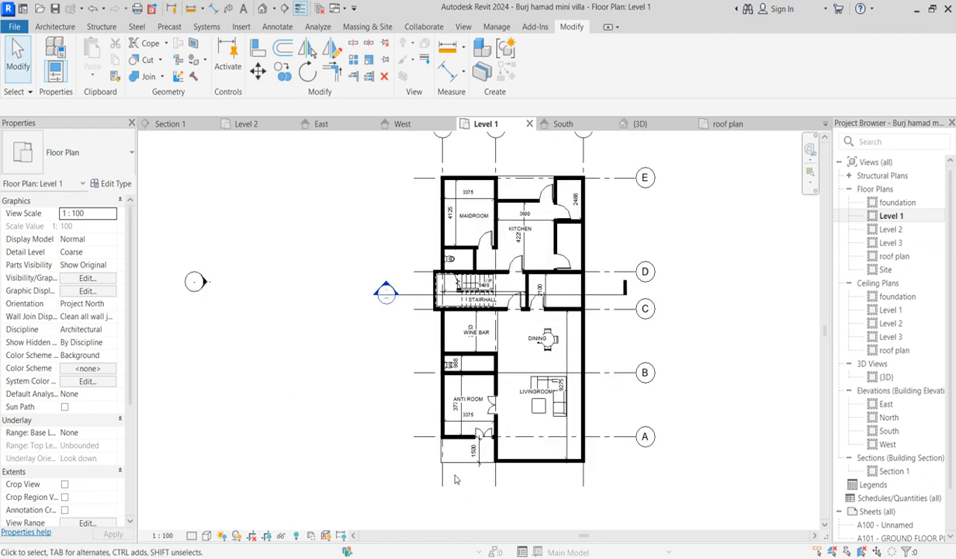
{"action": "scroll", "coordinate": [394, 317], "scroll_direction": "down", "scroll_amount": 3}
{"action": "scroll", "coordinate": [486, 224], "scroll_direction": "up", "scroll_amount": 3}
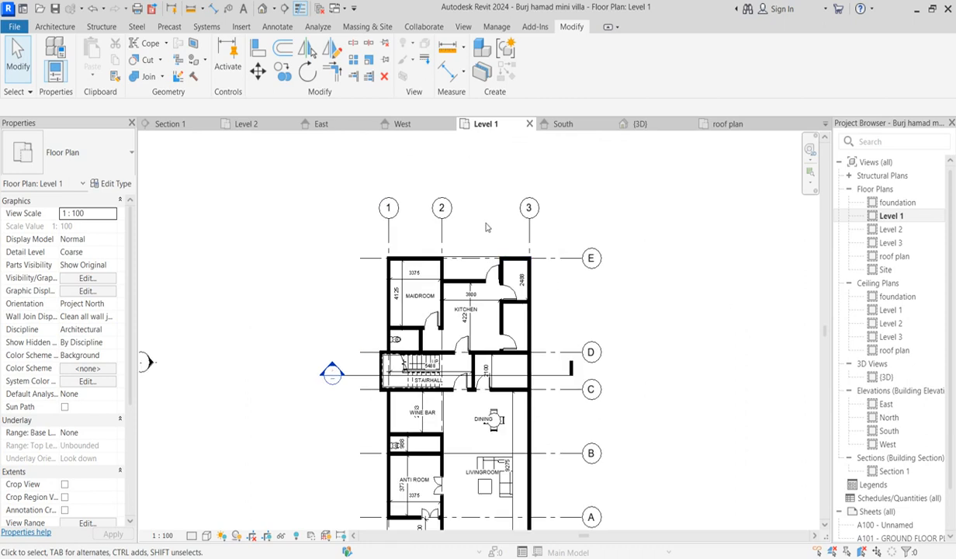
{"action": "scroll", "coordinate": [499, 293], "scroll_direction": "down", "scroll_amount": 3}
{"action": "scroll", "coordinate": [486, 419], "scroll_direction": "up", "scroll_amount": 4}
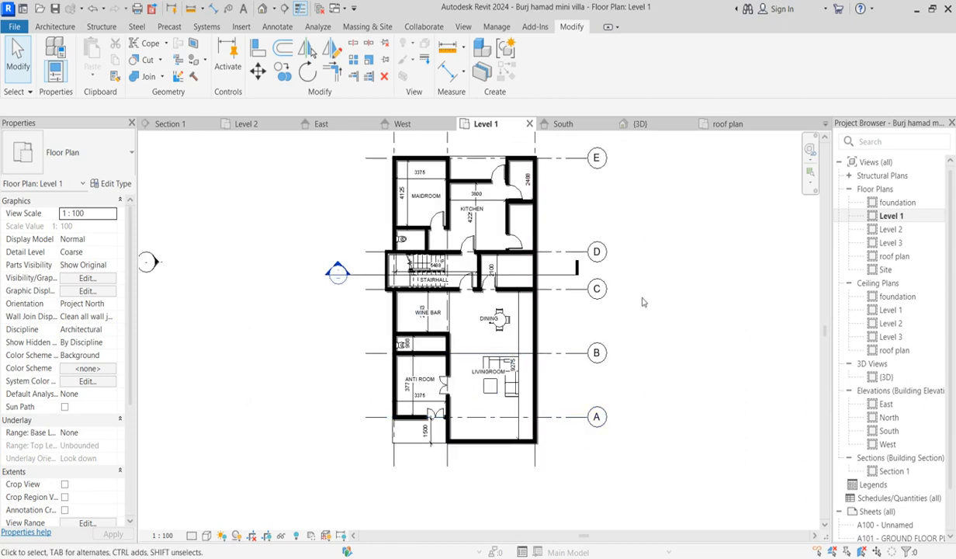
{"action": "scroll", "coordinate": [598, 433], "scroll_direction": "down", "scroll_amount": 3}
Examine the Level 2 and Level 3 floor plans and their room layouts
{"action": "double_click", "coordinate": [891, 229]}
{"action": "scroll", "coordinate": [556, 314], "scroll_direction": "down", "scroll_amount": 3}
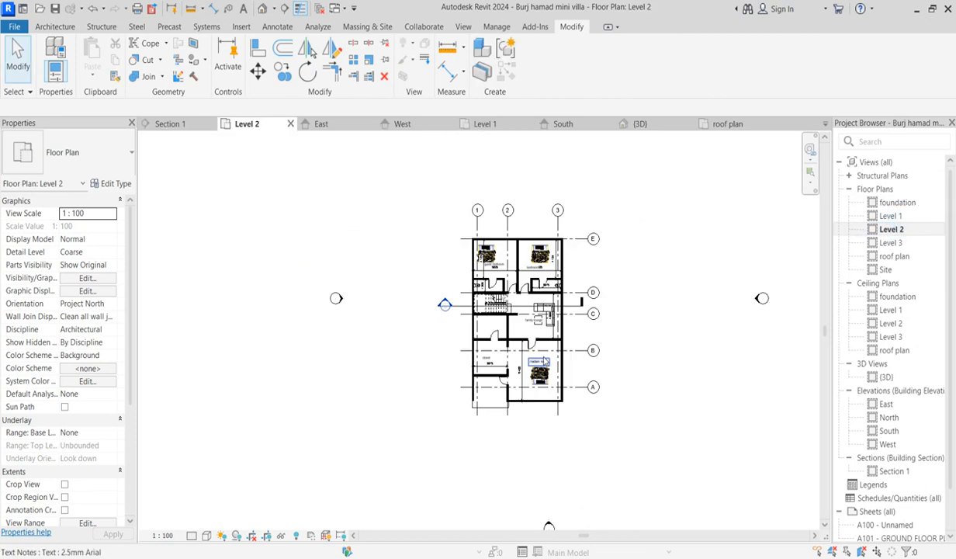
{"action": "scroll", "coordinate": [503, 293], "scroll_direction": "up", "scroll_amount": 1}
{"action": "scroll", "coordinate": [503, 293], "scroll_direction": "down", "scroll_amount": 1}
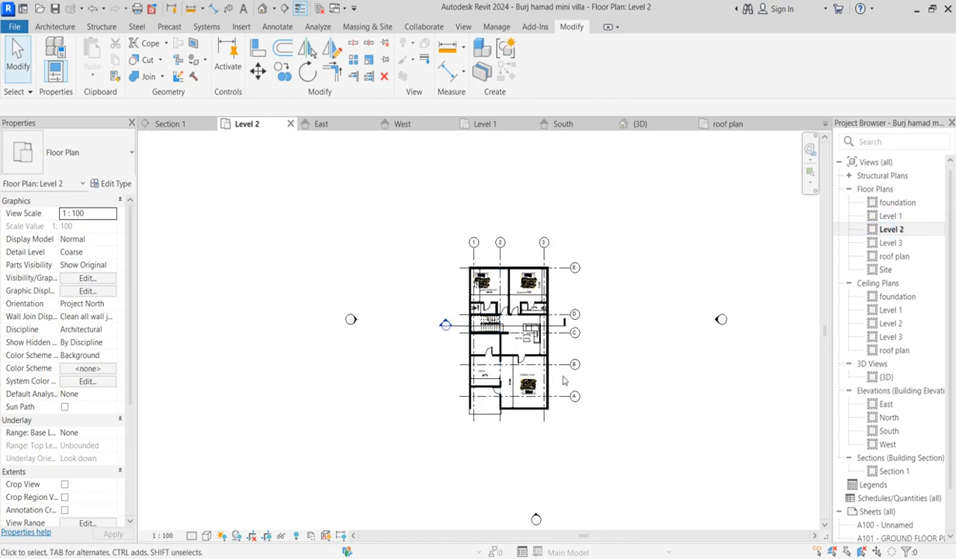
{"action": "scroll", "coordinate": [505, 253], "scroll_direction": "up", "scroll_amount": 2}
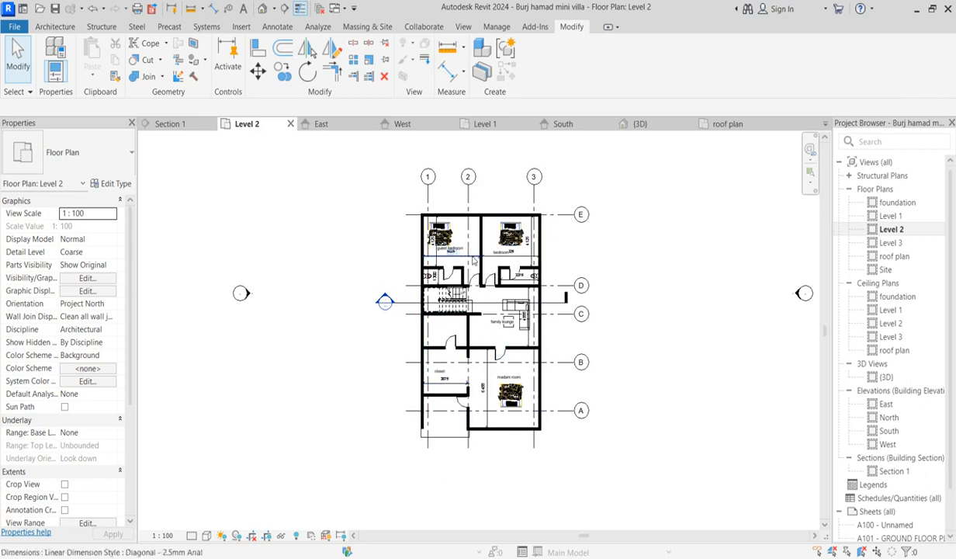
{"action": "double_click", "coordinate": [891, 242]}
{"action": "scroll", "coordinate": [556, 186], "scroll_direction": "up", "scroll_amount": 3}
{"action": "scroll", "coordinate": [524, 279], "scroll_direction": "down", "scroll_amount": 4}
{"action": "scroll", "coordinate": [586, 317], "scroll_direction": "up", "scroll_amount": 2}
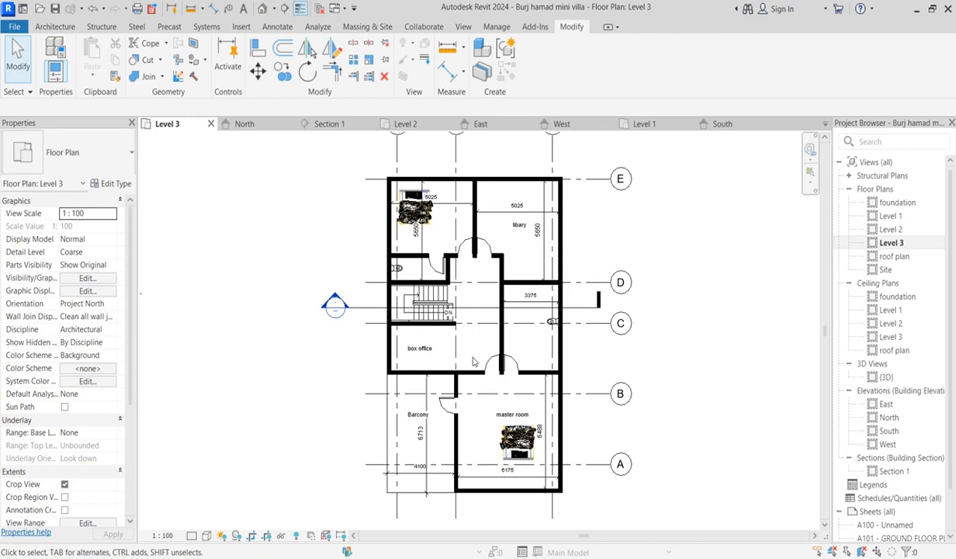
{"action": "scroll", "coordinate": [484, 264], "scroll_direction": "up", "scroll_amount": 2}
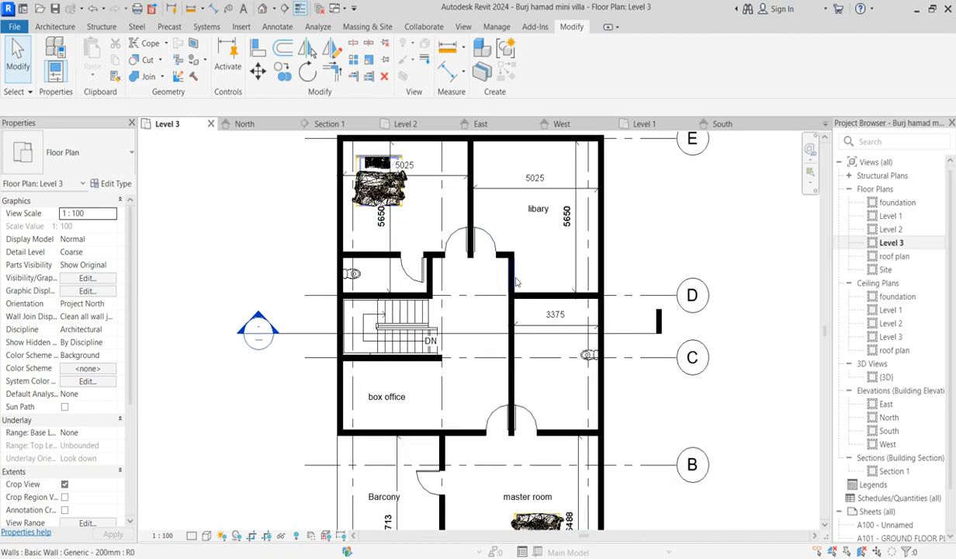
Compare the roof, Level 1 and foundation plans, and check the building's levels in the South elevation
{"action": "double_click", "coordinate": [893, 257]}
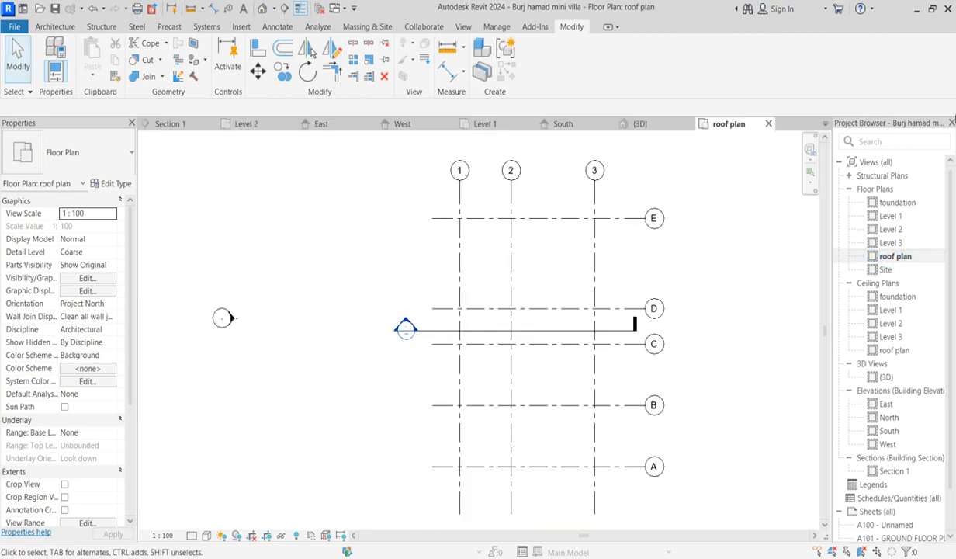
{"action": "double_click", "coordinate": [891, 216]}
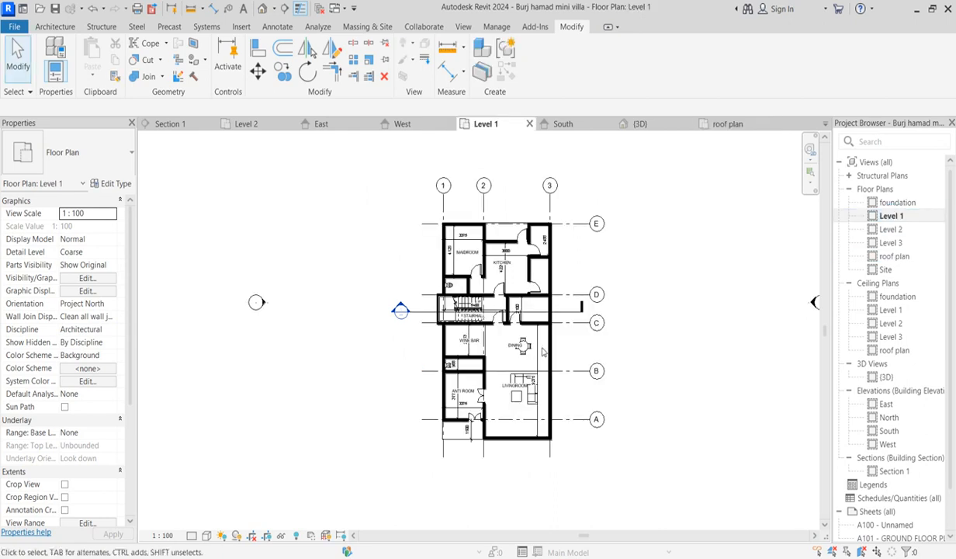
{"action": "double_click", "coordinate": [893, 203]}
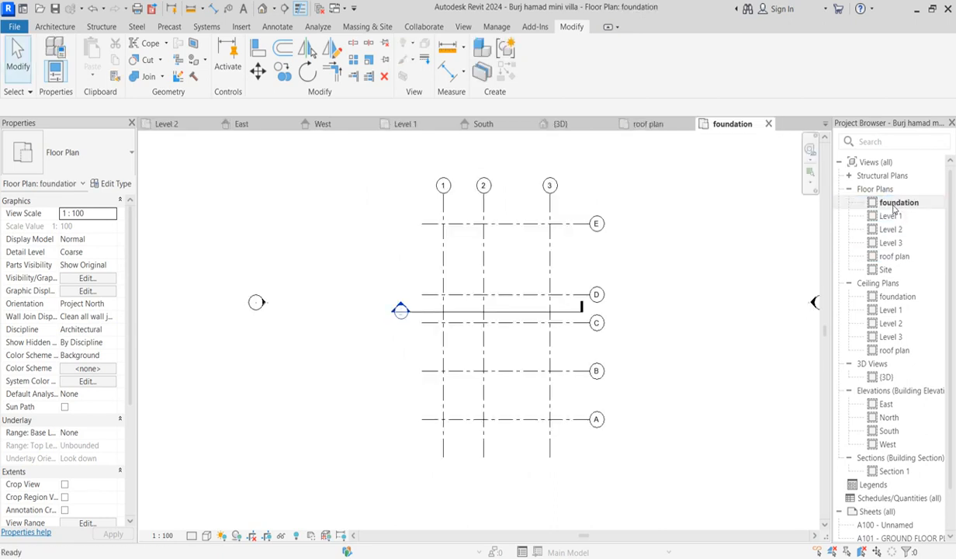
{"action": "double_click", "coordinate": [891, 216]}
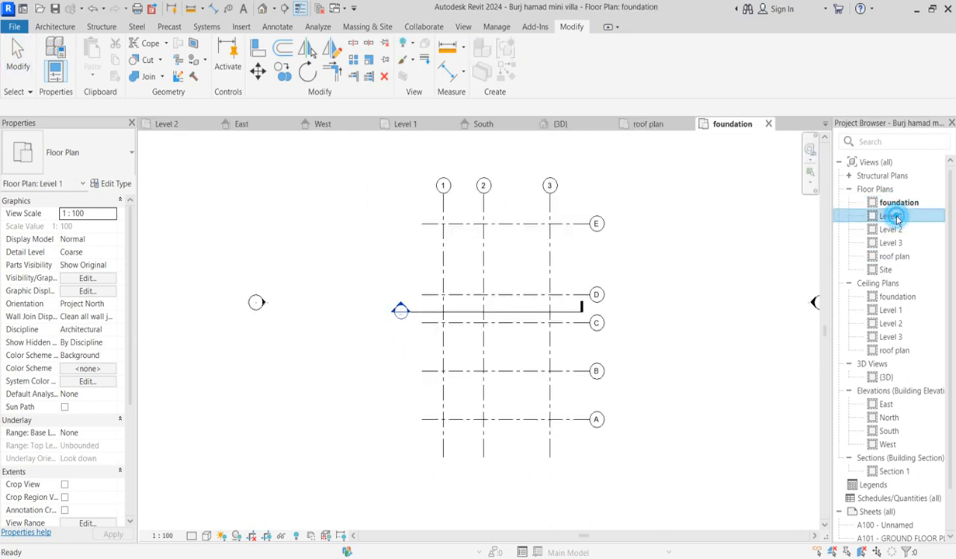
{"action": "double_click", "coordinate": [889, 431]}
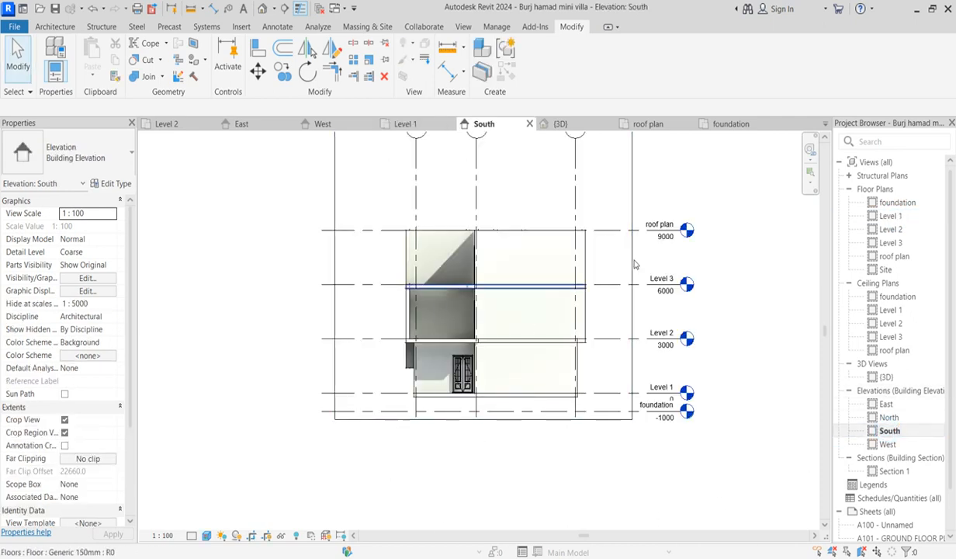
{"action": "scroll", "coordinate": [425, 269], "scroll_direction": "down", "scroll_amount": 1}
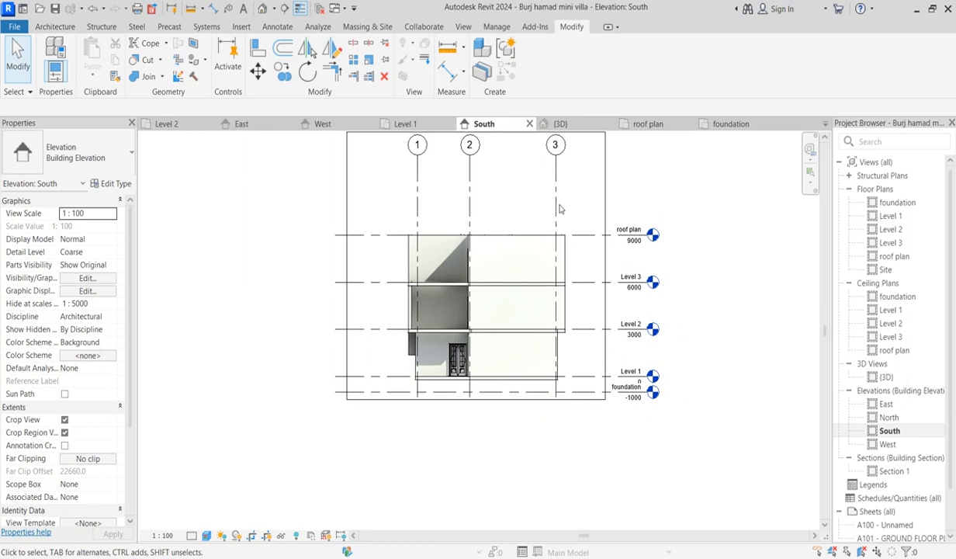
Select all Generic - 200mm wall instances visible in the Level 1 floor plan and copy them to the clipboard
{"action": "double_click", "coordinate": [884, 215]}
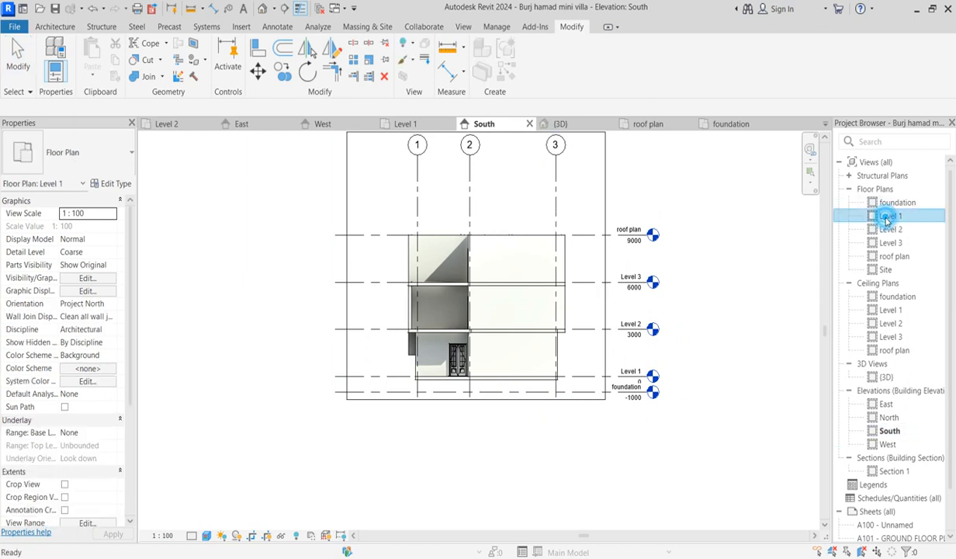
{"action": "scroll", "coordinate": [548, 342], "scroll_direction": "up", "scroll_amount": 2}
{"action": "left_click", "coordinate": [549, 341]}
{"action": "right_click", "coordinate": [550, 340]}
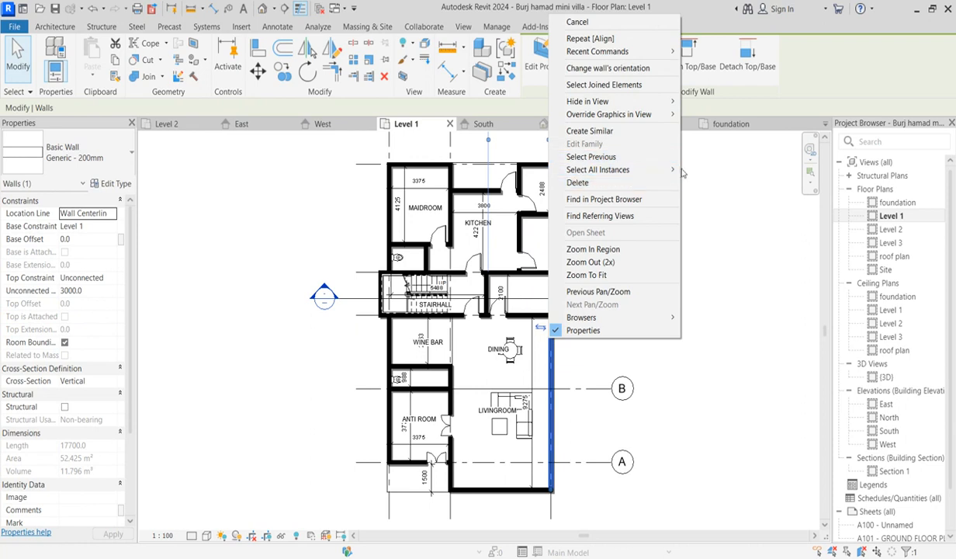
{"action": "mouse_move", "coordinate": [658, 169]}
{"action": "left_click", "coordinate": [717, 169]}
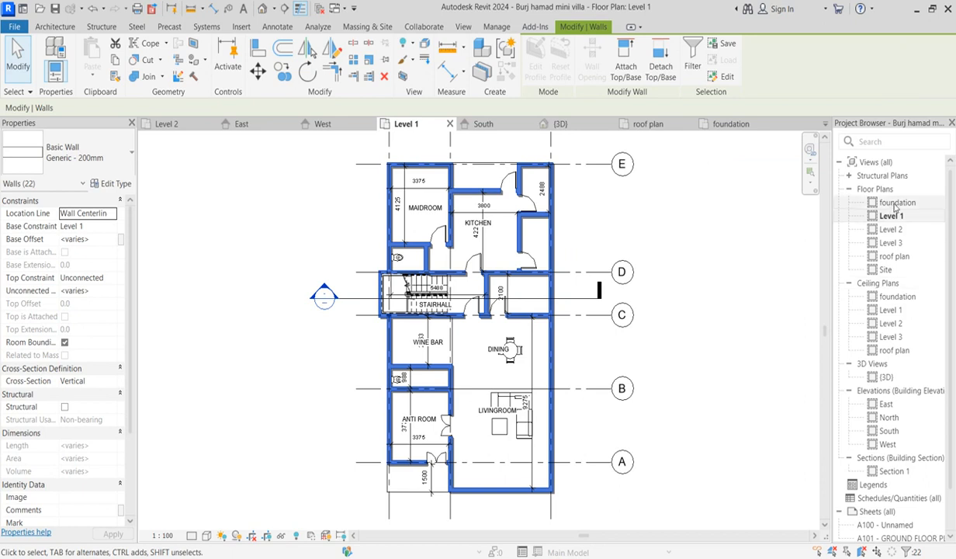
{"action": "left_click", "coordinate": [114, 62]}
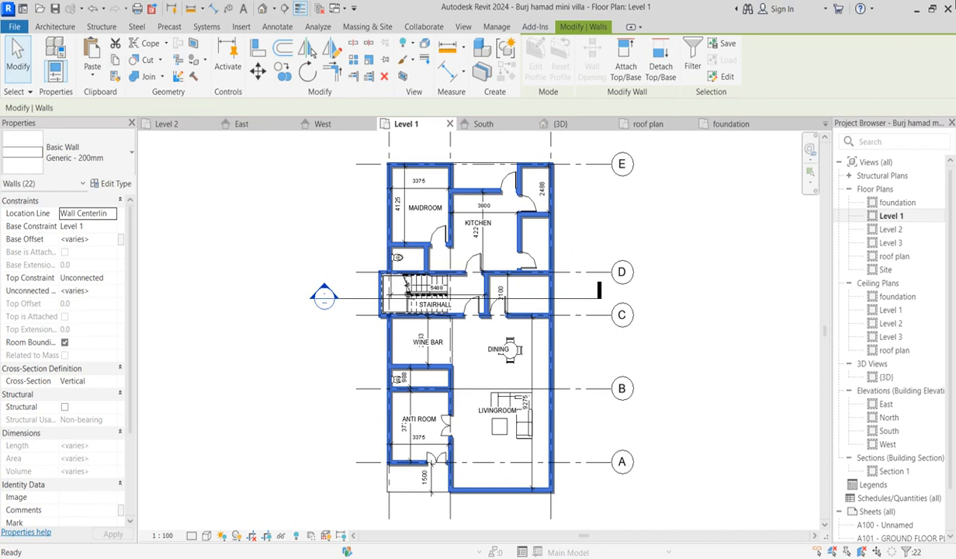
Paste the copied walls into the foundation plan aligned to the current view, unjoining the elements that cannot stay joined
{"action": "double_click", "coordinate": [894, 202]}
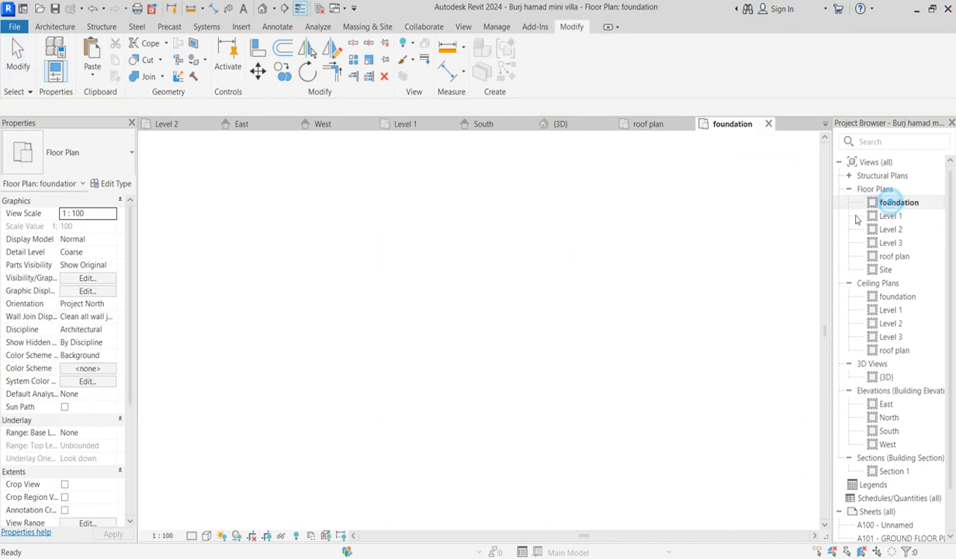
{"action": "left_click", "coordinate": [93, 78]}
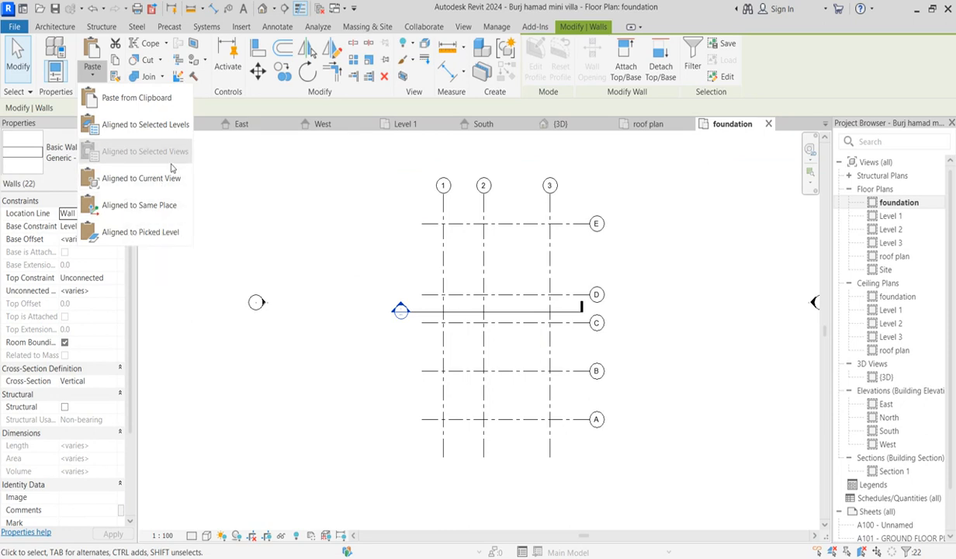
{"action": "left_click", "coordinate": [156, 179]}
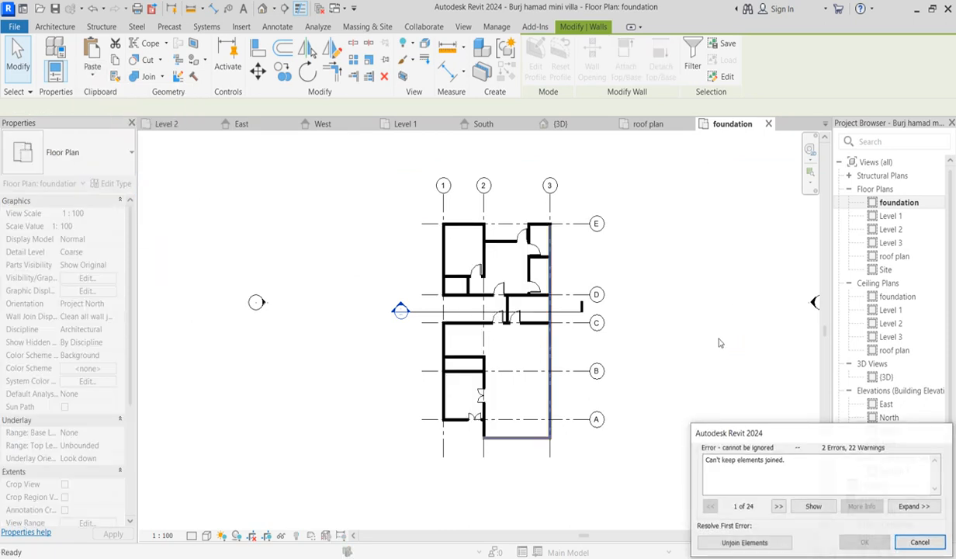
{"action": "left_click", "coordinate": [761, 544]}
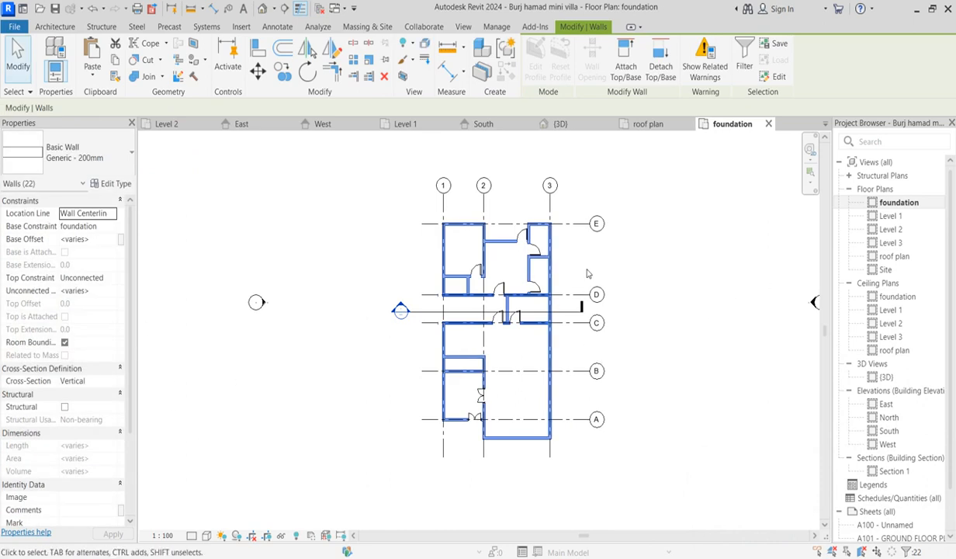
Try a base offset of 800 on the pasted foundation walls and undo it
{"action": "left_click", "coordinate": [112, 239]}
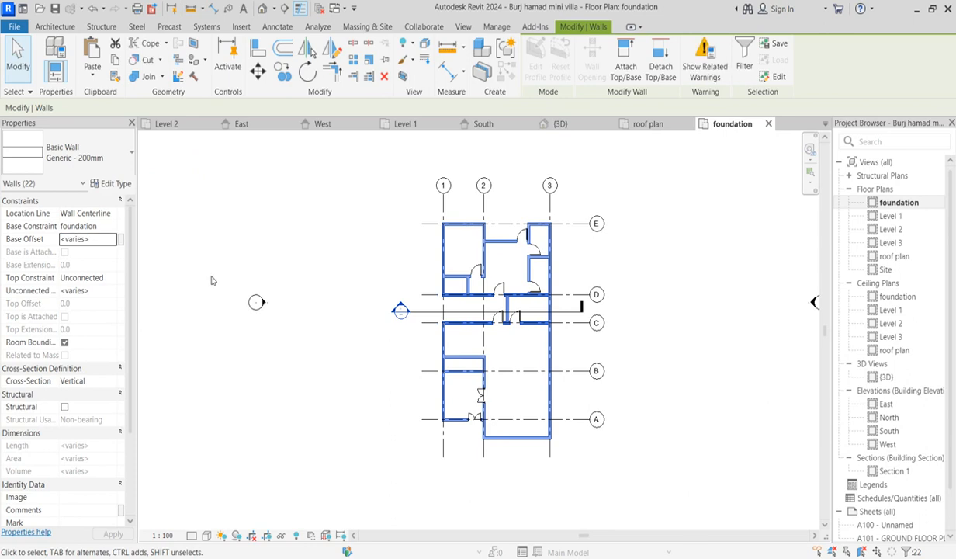
{"action": "left_click", "coordinate": [103, 243]}
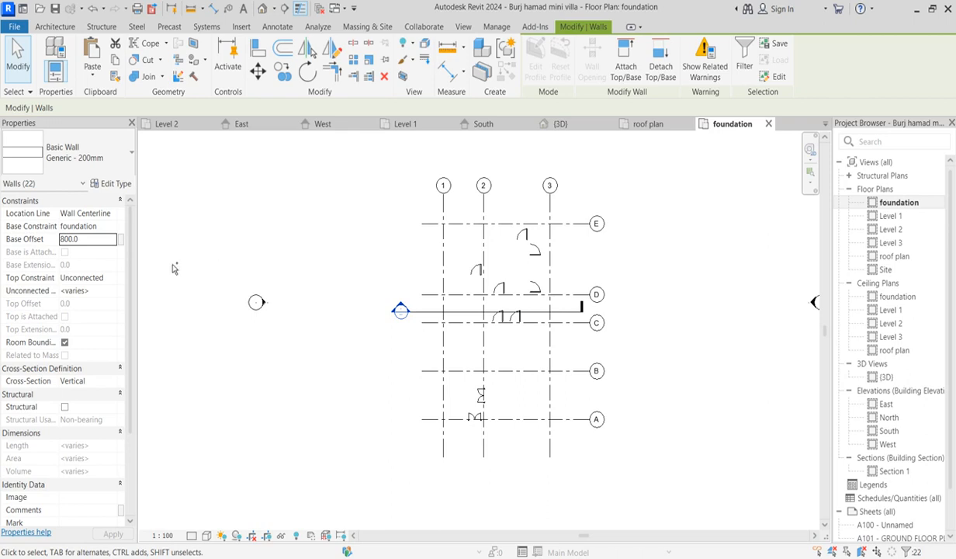
{"action": "key", "text": "ctrl+z"}
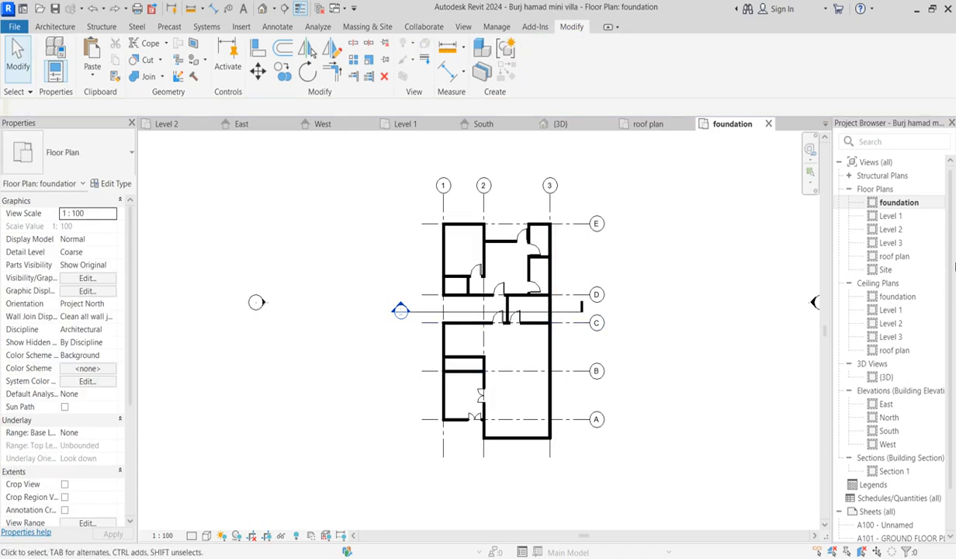
Set the unconnected height of all visible Generic - 200mm foundation walls to 800, letting the conflicting walls on grids C and D be deleted
{"action": "left_click", "coordinate": [904, 202]}
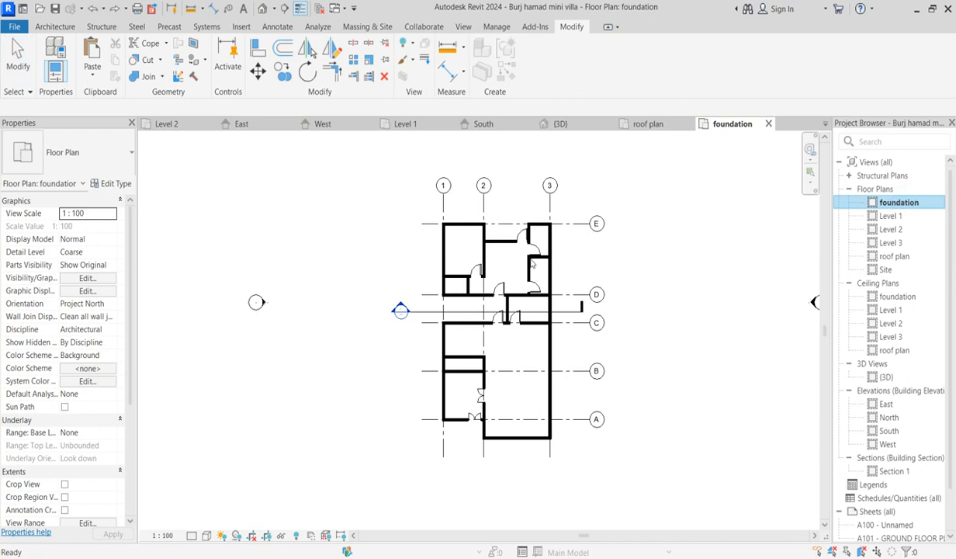
{"action": "scroll", "coordinate": [550, 279], "scroll_direction": "up", "scroll_amount": 2}
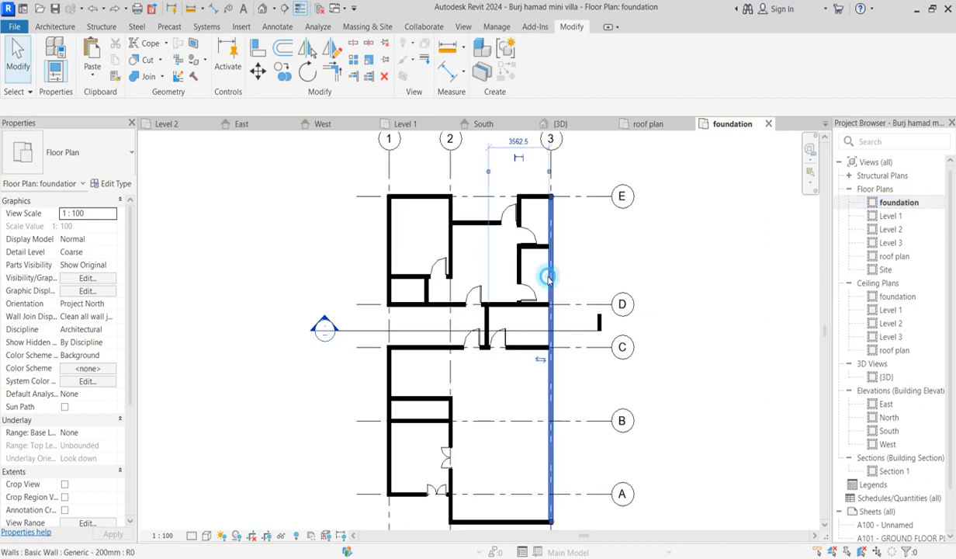
{"action": "left_click", "coordinate": [548, 277]}
{"action": "right_click", "coordinate": [548, 277]}
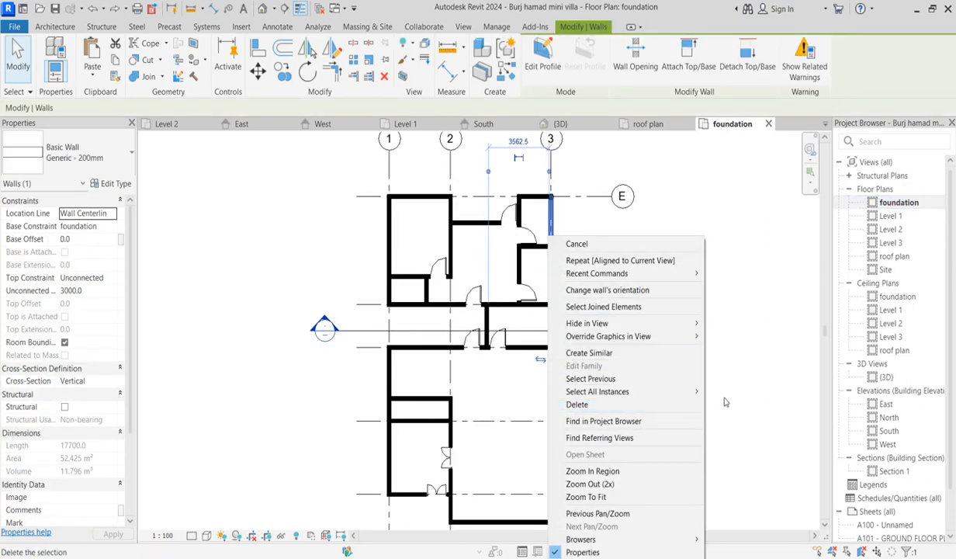
{"action": "mouse_move", "coordinate": [690, 392]}
{"action": "left_click", "coordinate": [749, 393]}
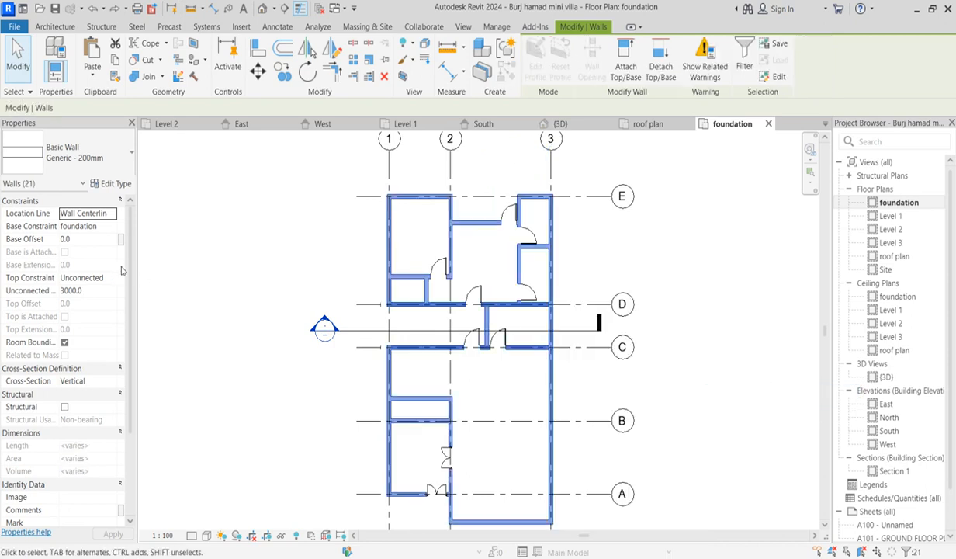
{"action": "left_click", "coordinate": [87, 291]}
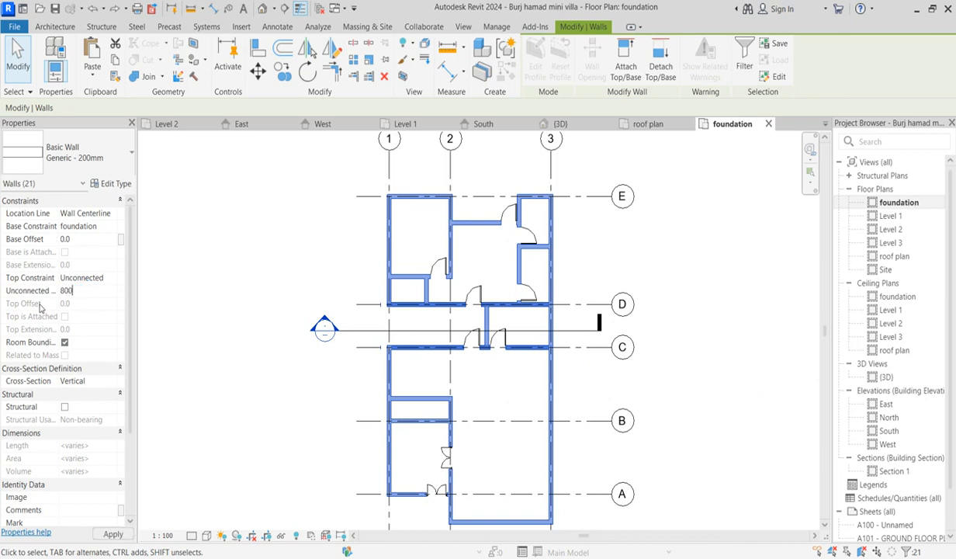
{"action": "key", "text": "Return"}
{"action": "left_click", "coordinate": [441, 331]}
{"action": "left_click", "coordinate": [424, 331]}
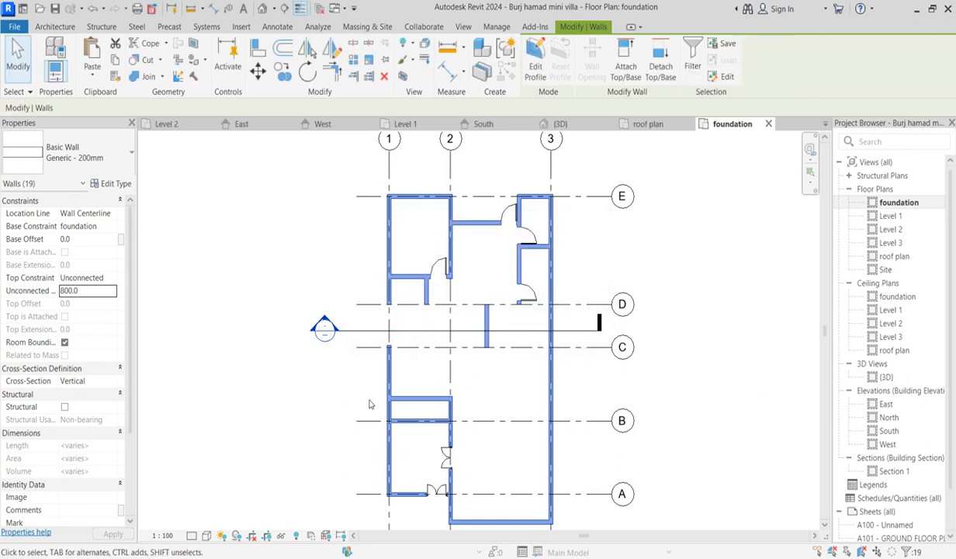
Delete the two double doors between grids A and B and three of the single doors between grids D and E
{"action": "scroll", "coordinate": [401, 463], "scroll_direction": "up", "scroll_amount": 2}
{"action": "scroll", "coordinate": [450, 450], "scroll_direction": "down", "scroll_amount": 3}
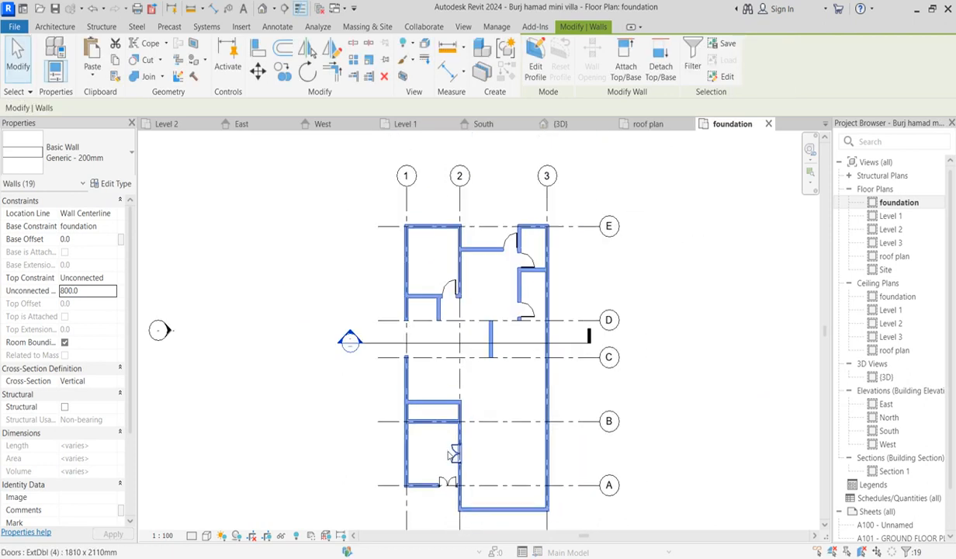
{"action": "left_click", "coordinate": [450, 454]}
{"action": "left_click", "coordinate": [390, 456]}
{"action": "left_click", "coordinate": [444, 479]}
{"action": "key", "text": "Delete"}
{"action": "left_click", "coordinate": [450, 286]}
{"action": "key", "text": "Delete"}
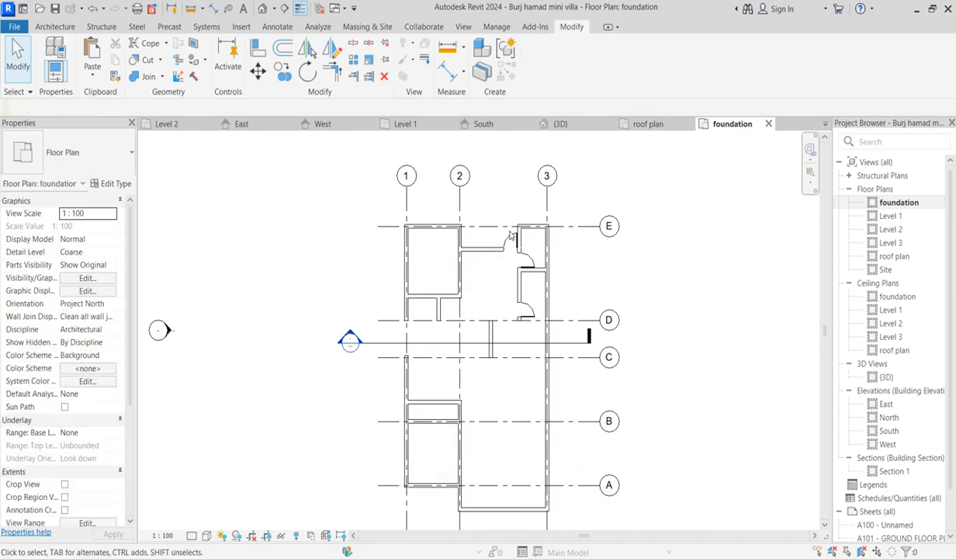
{"action": "left_click", "coordinate": [511, 237]}
{"action": "key", "text": "Delete"}
{"action": "left_click", "coordinate": [524, 264]}
{"action": "key", "text": "Delete"}
Extend the upper wall on grid 1 from grid D to grid C so it joins the lower wall
{"action": "left_click", "coordinate": [407, 317]}
{"action": "scroll", "coordinate": [407, 310], "scroll_direction": "up", "scroll_amount": 3}
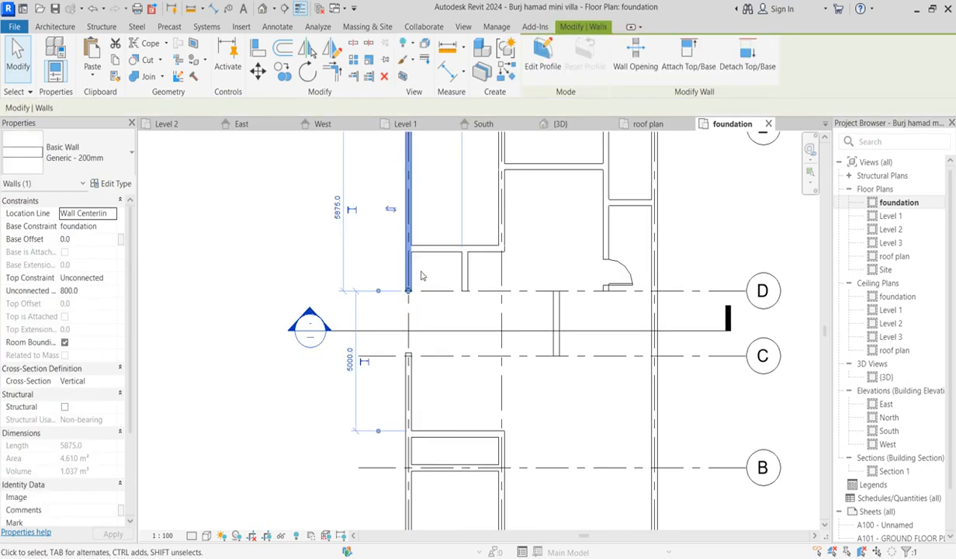
{"action": "left_click_drag", "start_coordinate": [407, 290], "coordinate": [405, 355]}
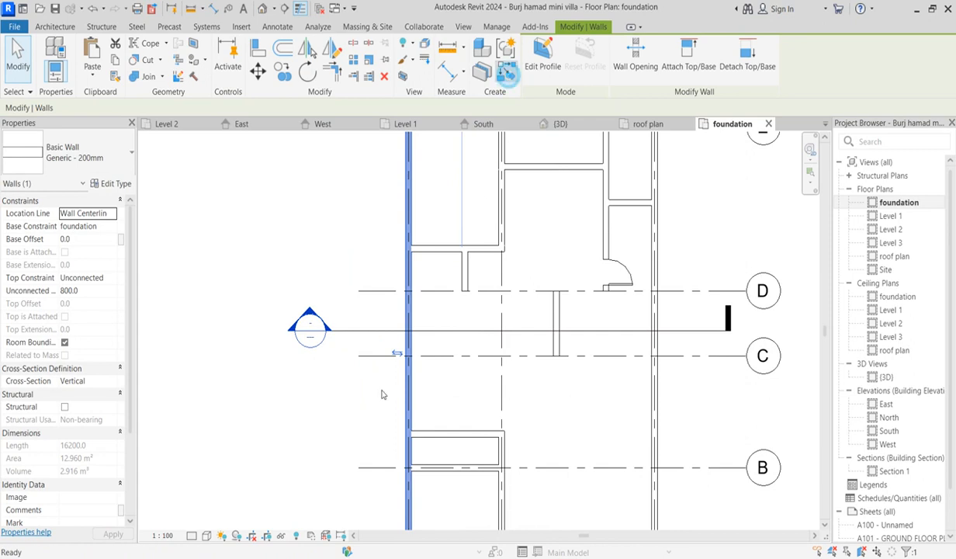
Draw a Generic - 200mm foundation wall, 800 high, along grid C from grid 1 to grid 3
{"action": "scroll", "coordinate": [409, 357], "scroll_direction": "up", "scroll_amount": 3}
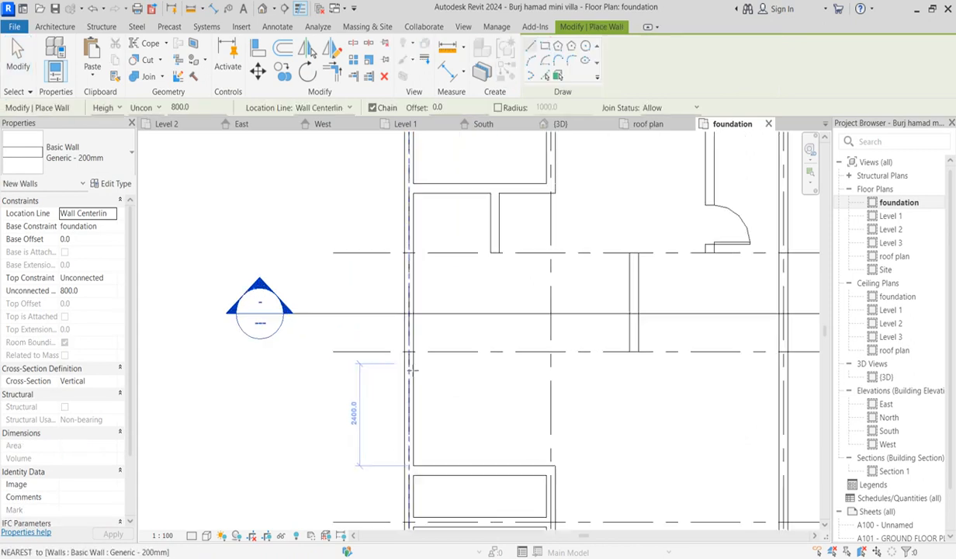
{"action": "left_click", "coordinate": [406, 349]}
{"action": "scroll", "coordinate": [617, 364], "scroll_direction": "down", "scroll_amount": 2}
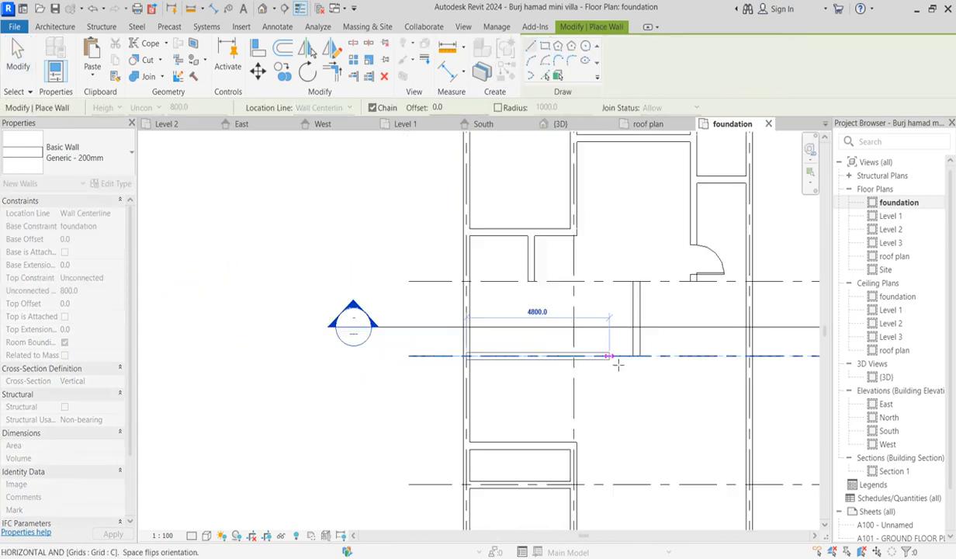
{"action": "left_click", "coordinate": [750, 356]}
{"action": "key", "text": "Escape"}
{"action": "key", "text": "Escape"}
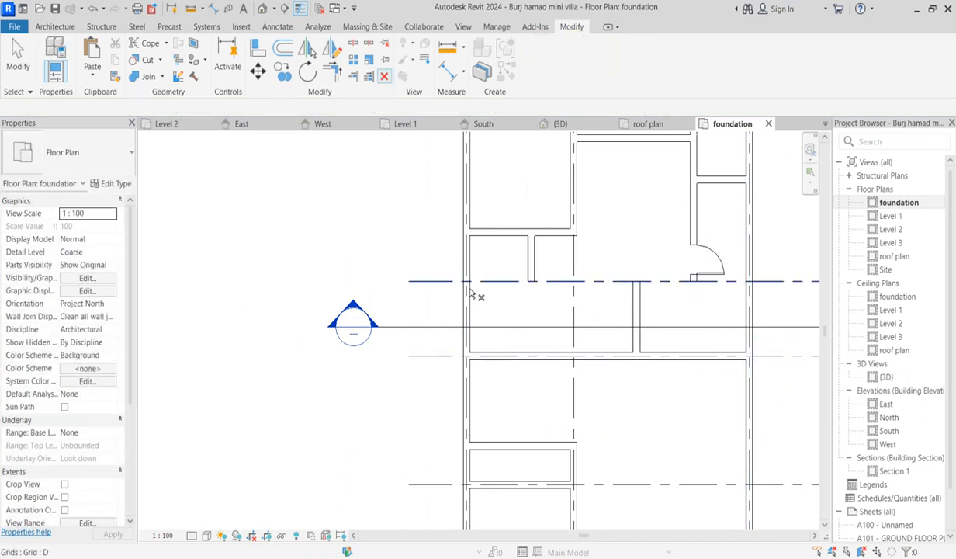
Draw a matching foundation wall along grid D from grid 1 to grid 3 and delete the single door just above it
{"action": "left_click", "coordinate": [508, 349]}
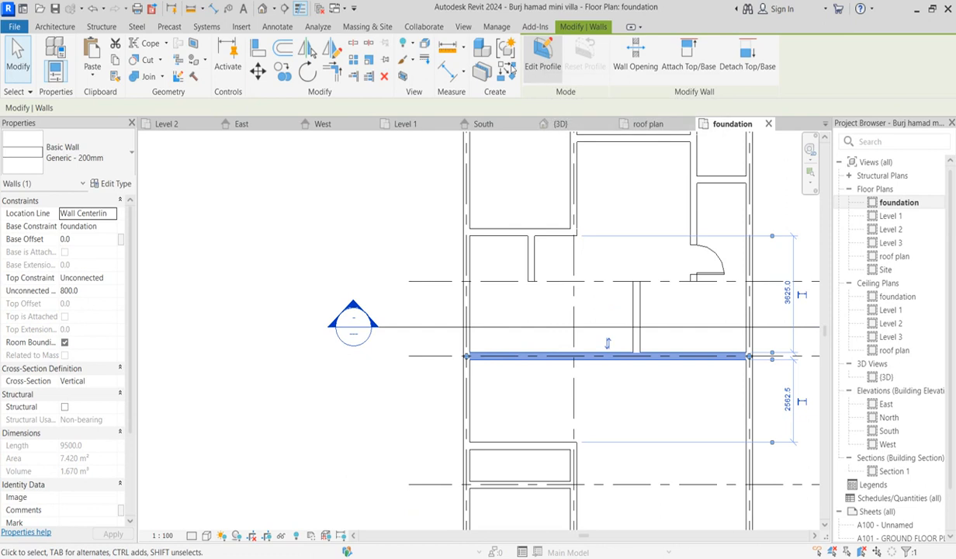
{"action": "key", "text": "w"}
{"action": "key", "text": "a"}
{"action": "left_click", "coordinate": [465, 281]}
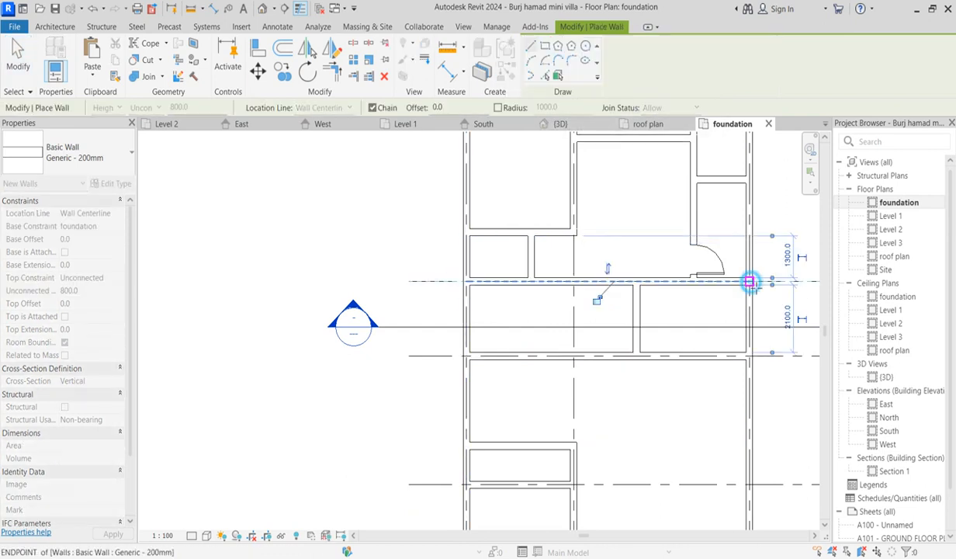
{"action": "key", "text": "Escape"}
{"action": "key", "text": "Escape"}
{"action": "left_click", "coordinate": [727, 266]}
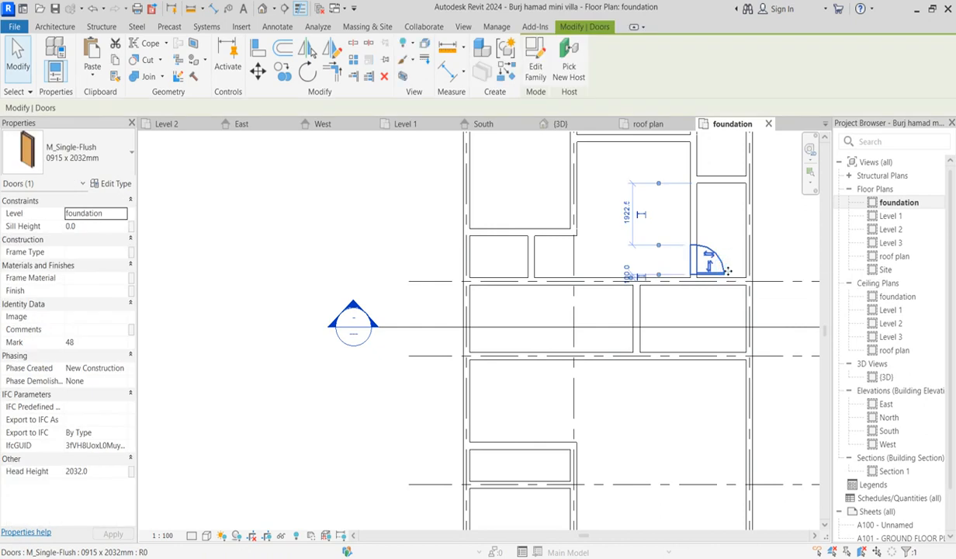
{"action": "key", "text": "Escape"}
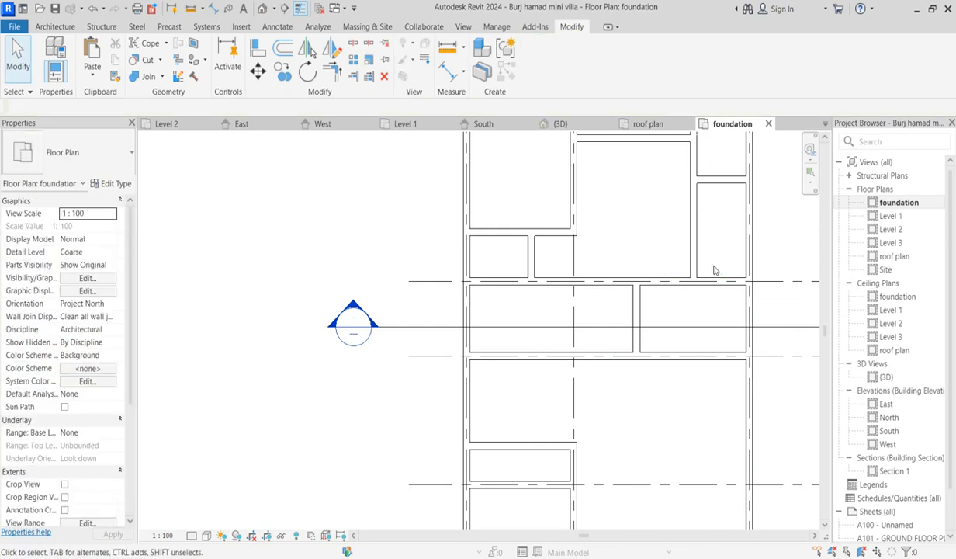
Extend the front wall below grid A to grid 1, and lengthen the grid 1 wall to meet it at the corner
{"action": "scroll", "coordinate": [715, 269], "scroll_direction": "down", "scroll_amount": 5}
{"action": "scroll", "coordinate": [650, 420], "scroll_direction": "up", "scroll_amount": 3}
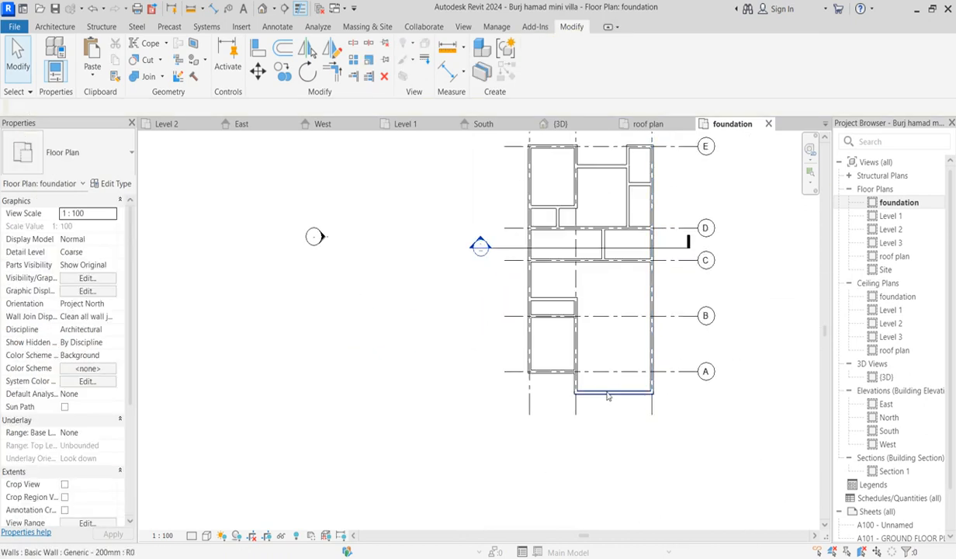
{"action": "left_click", "coordinate": [607, 391]}
{"action": "left_click_drag", "start_coordinate": [570, 391], "coordinate": [529, 392]}
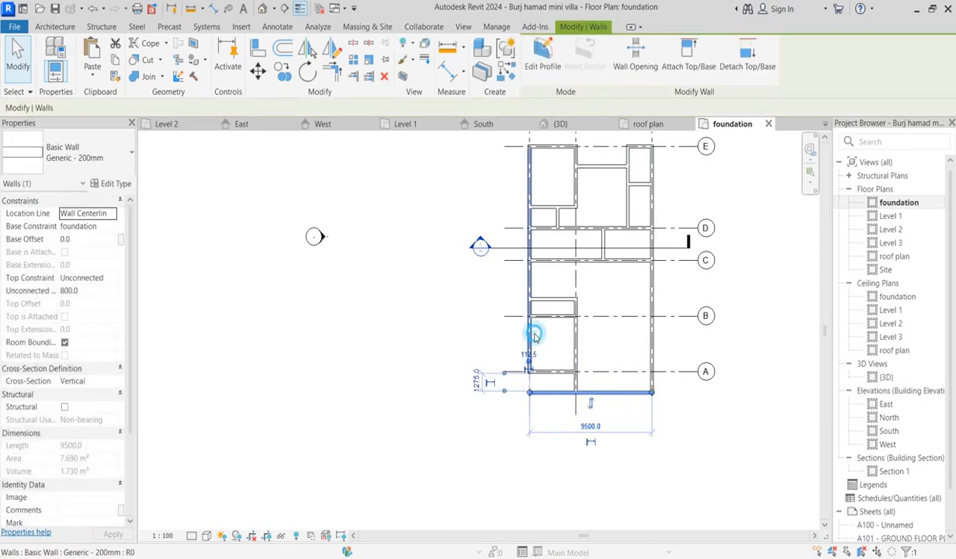
{"action": "left_click", "coordinate": [533, 335]}
{"action": "left_click_drag", "start_coordinate": [530, 373], "coordinate": [530, 393]}
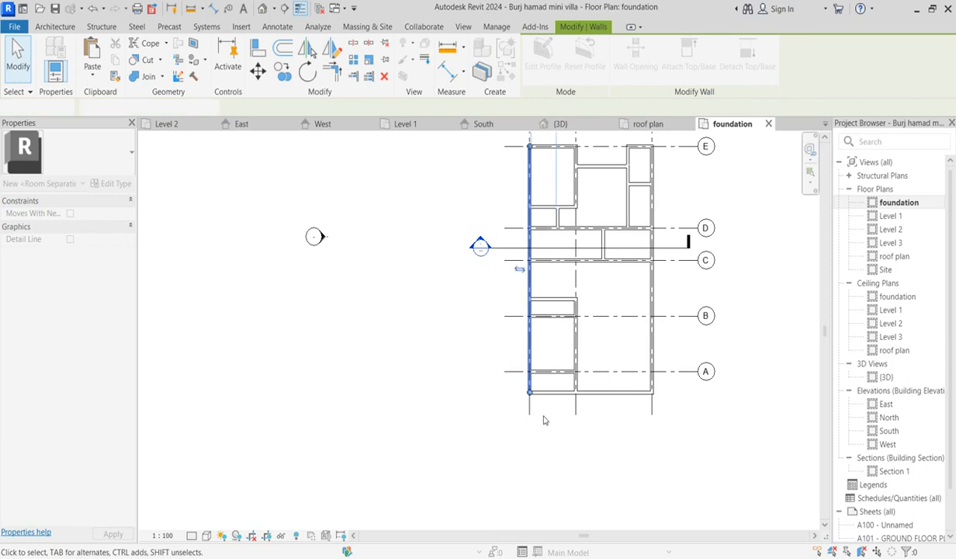
{"action": "left_click", "coordinate": [544, 435]}
Delete the narrow Generic - 200mm wall hanging outside grid 1 below Level 2 in the South elevation
{"action": "double_click", "coordinate": [888, 431]}
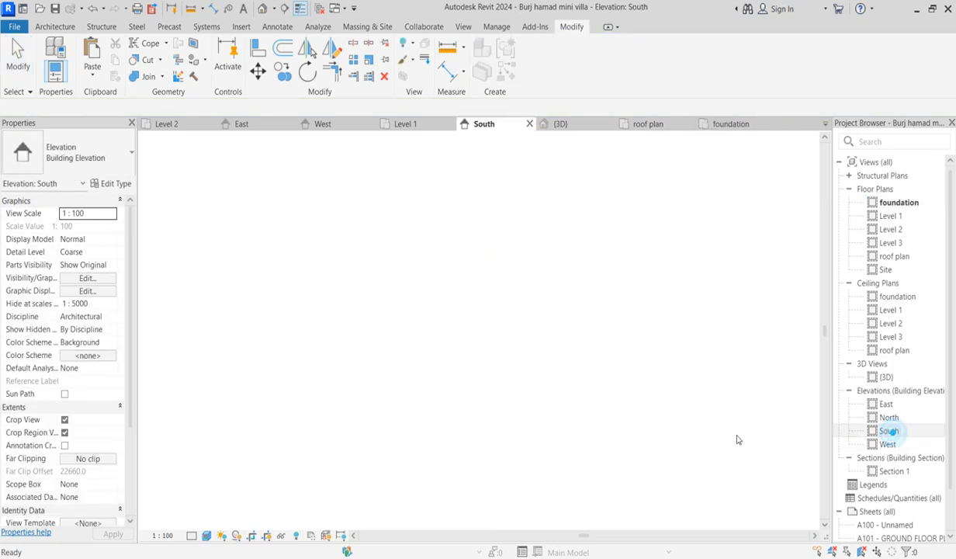
{"action": "scroll", "coordinate": [440, 388], "scroll_direction": "up", "scroll_amount": 5}
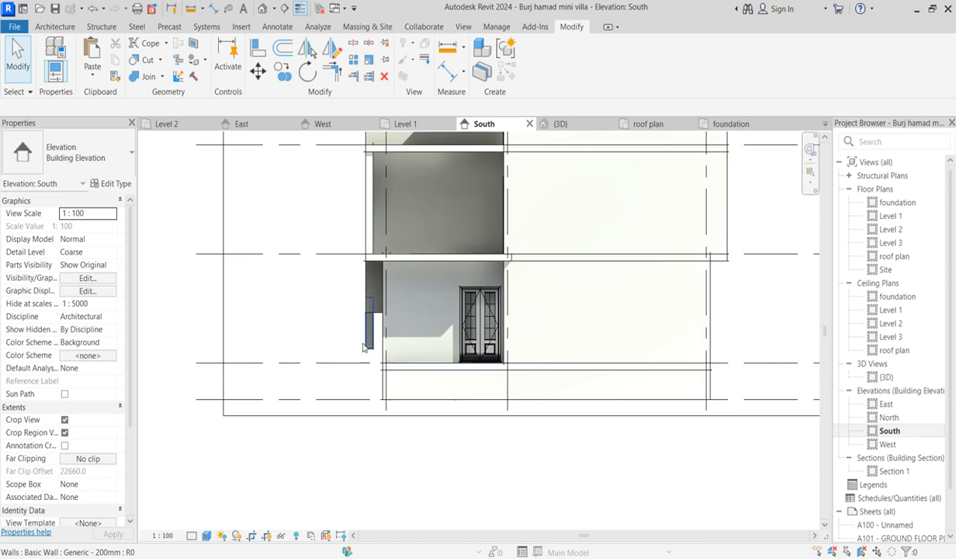
{"action": "left_click", "coordinate": [369, 346]}
{"action": "key", "text": "Escape"}
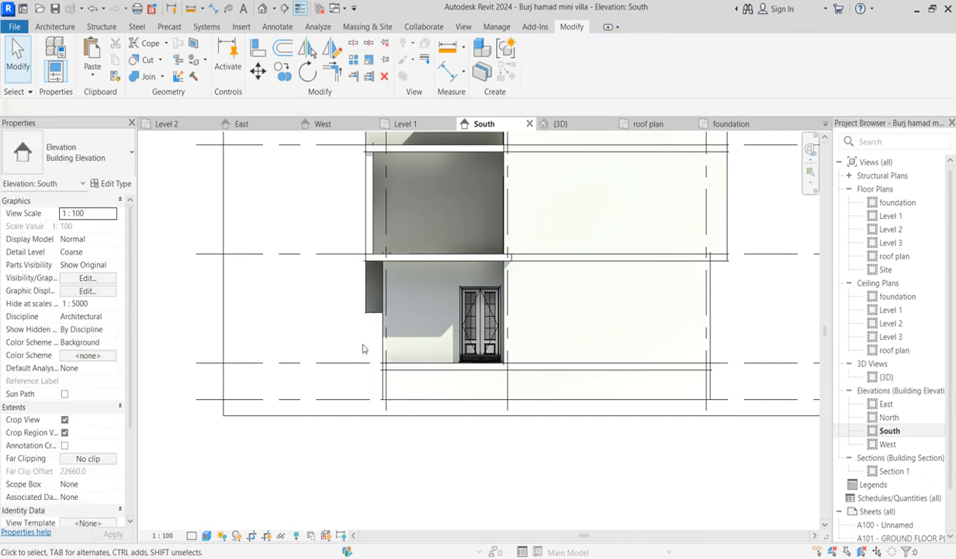
{"action": "scroll", "coordinate": [480, 354], "scroll_direction": "down", "scroll_amount": 3}
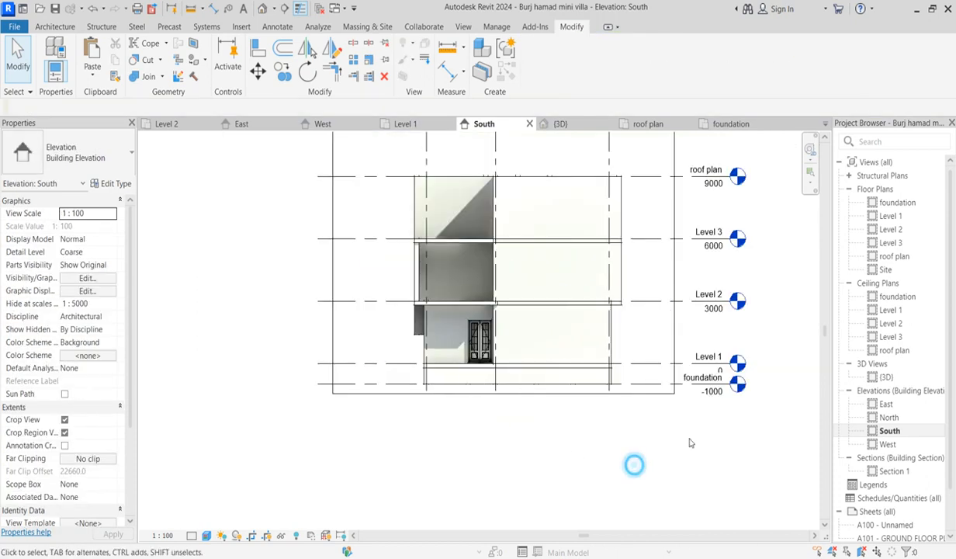
Compare the 3D view with the Level 1 plan and set the 3D view's visual style to Shaded
{"action": "double_click", "coordinate": [887, 378]}
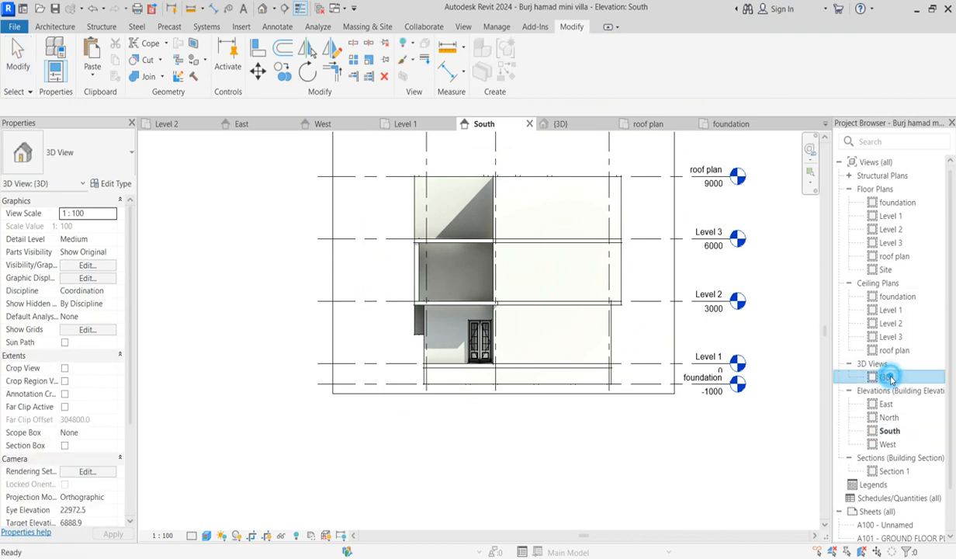
{"action": "scroll", "coordinate": [336, 359], "scroll_direction": "up", "scroll_amount": 3}
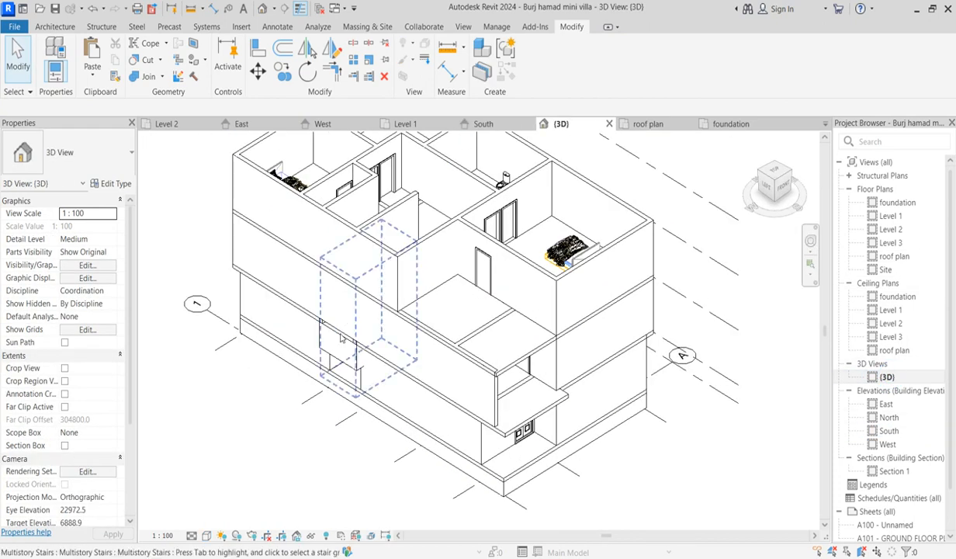
{"action": "double_click", "coordinate": [889, 216]}
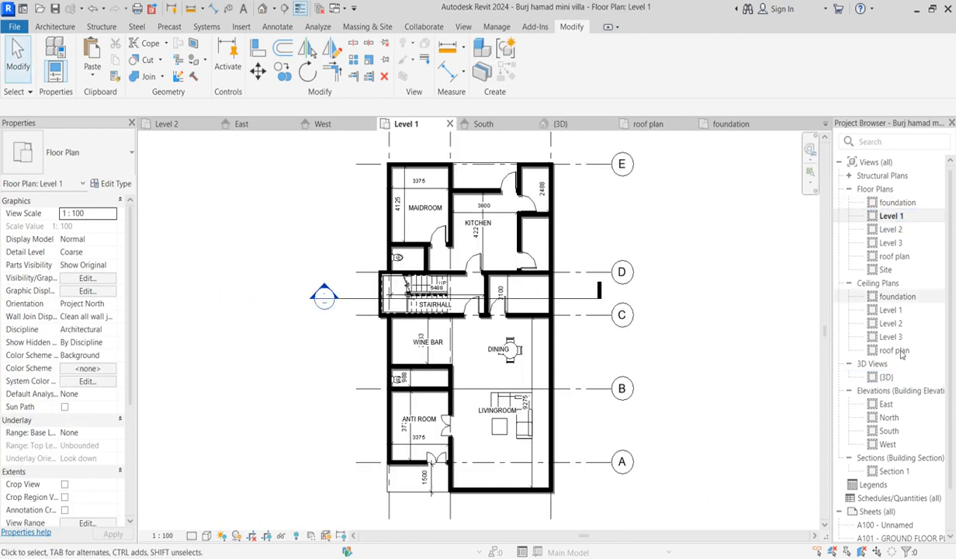
{"action": "double_click", "coordinate": [887, 378]}
{"action": "scroll", "coordinate": [595, 359], "scroll_direction": "down", "scroll_amount": 4}
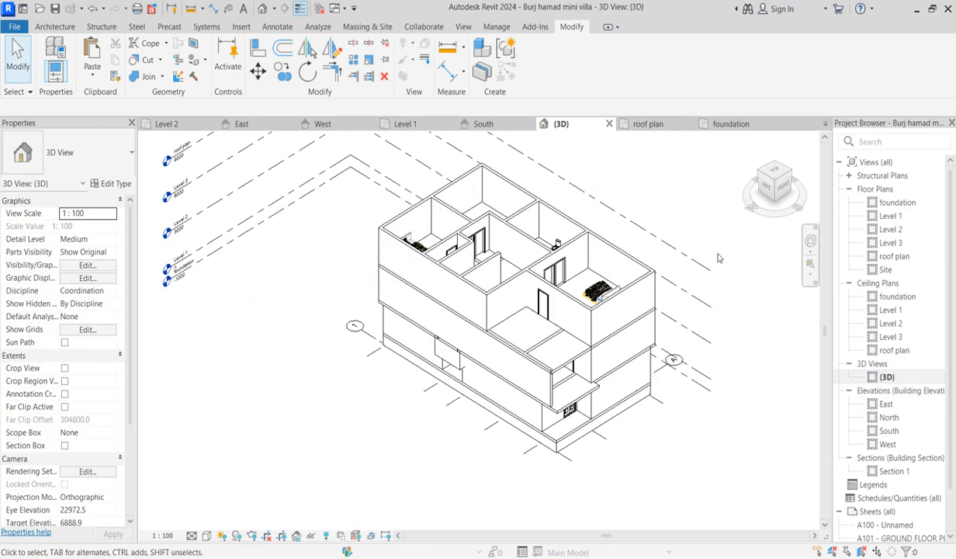
{"action": "middle_click_drag", "start_coordinate": [441, 308], "coordinate": [424, 331], "text": "shift"}
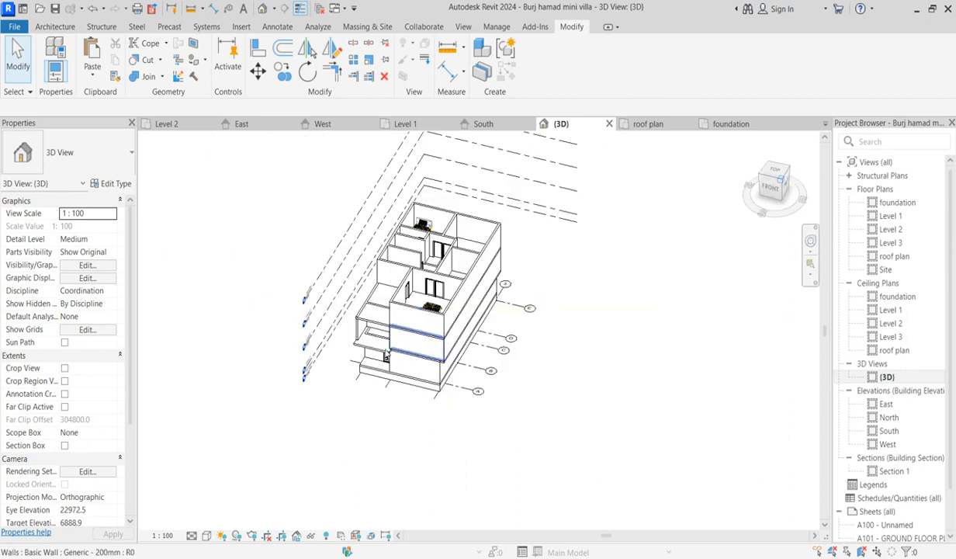
{"action": "left_click", "coordinate": [207, 537]}
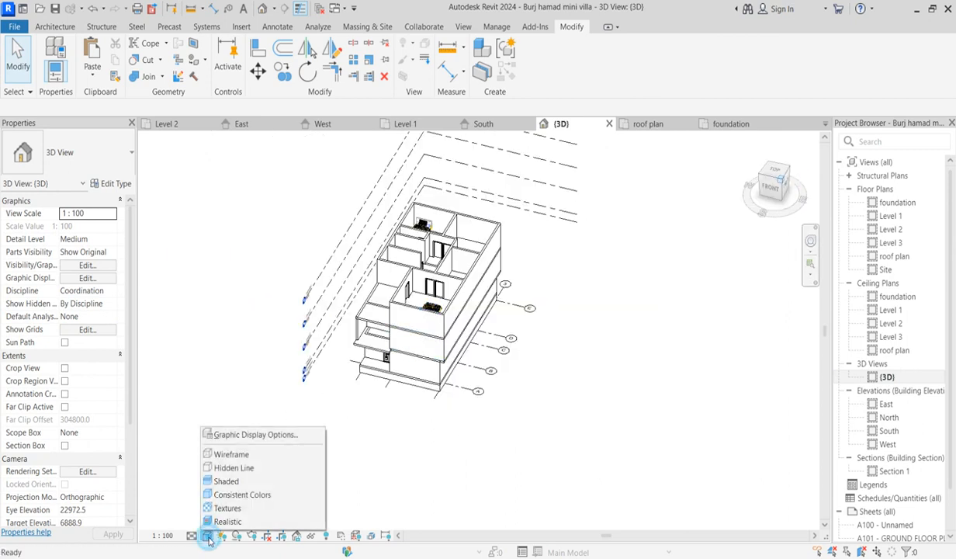
{"action": "left_click", "coordinate": [237, 485]}
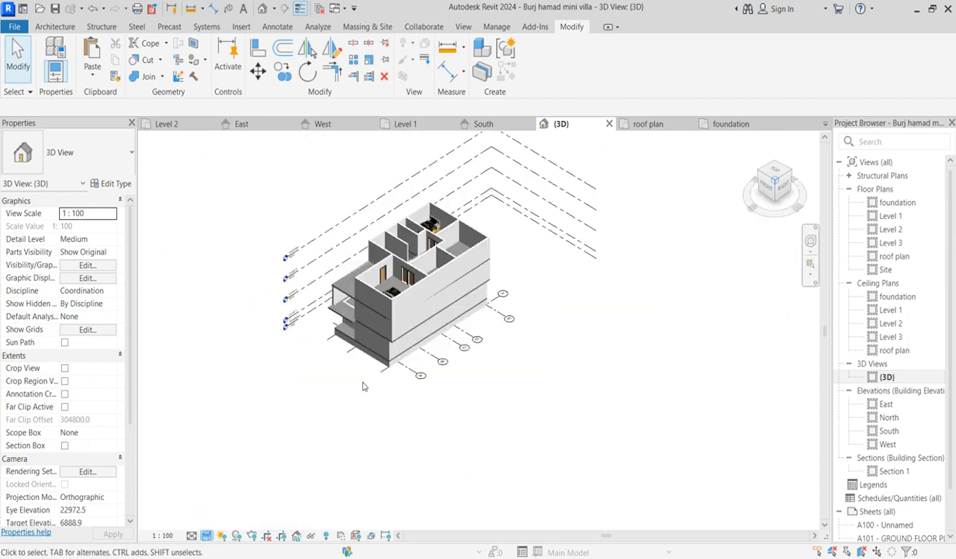
Examine the shaded villa from several sides, ending close to the ground-floor wall opening on the grid 1 side
{"action": "scroll", "coordinate": [384, 268], "scroll_direction": "up", "scroll_amount": 5}
{"action": "scroll", "coordinate": [456, 288], "scroll_direction": "down", "scroll_amount": 4}
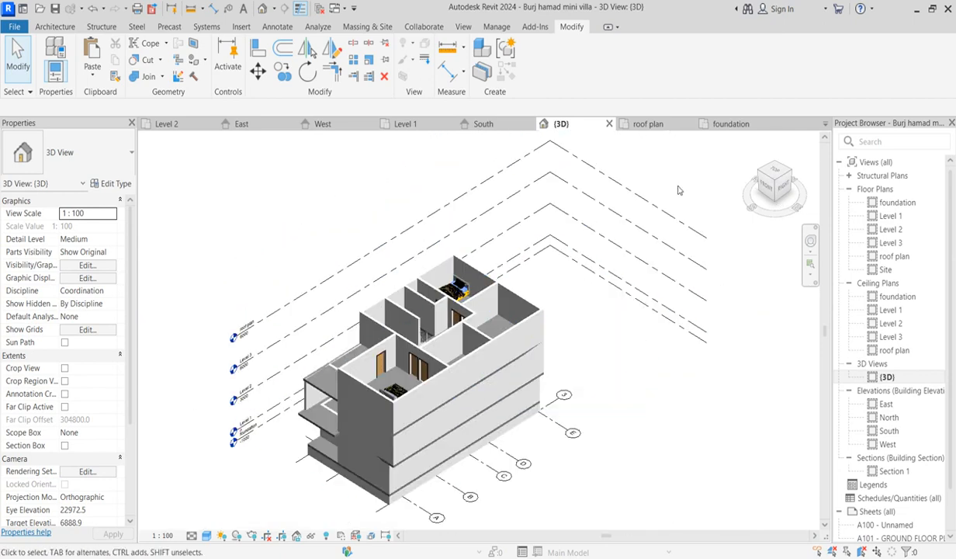
{"action": "left_click", "coordinate": [765, 176]}
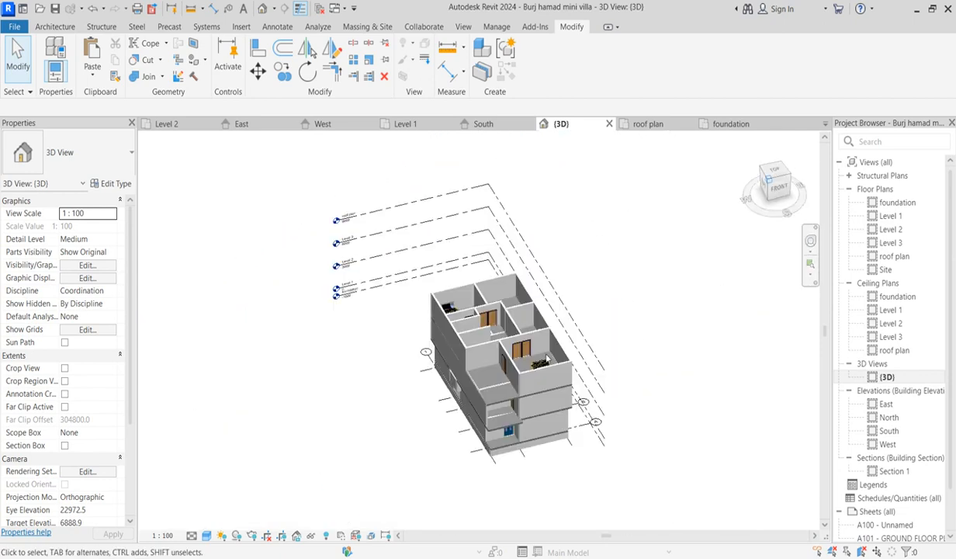
{"action": "middle_click_drag", "start_coordinate": [612, 431], "coordinate": [674, 534]}
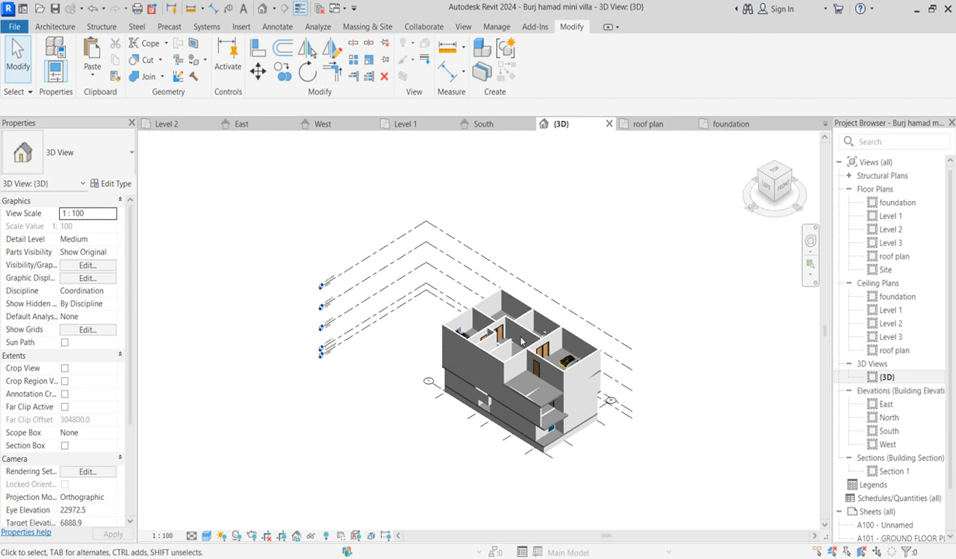
{"action": "scroll", "coordinate": [532, 502], "scroll_direction": "up", "scroll_amount": 3}
{"action": "scroll", "coordinate": [466, 381], "scroll_direction": "up", "scroll_amount": 6}
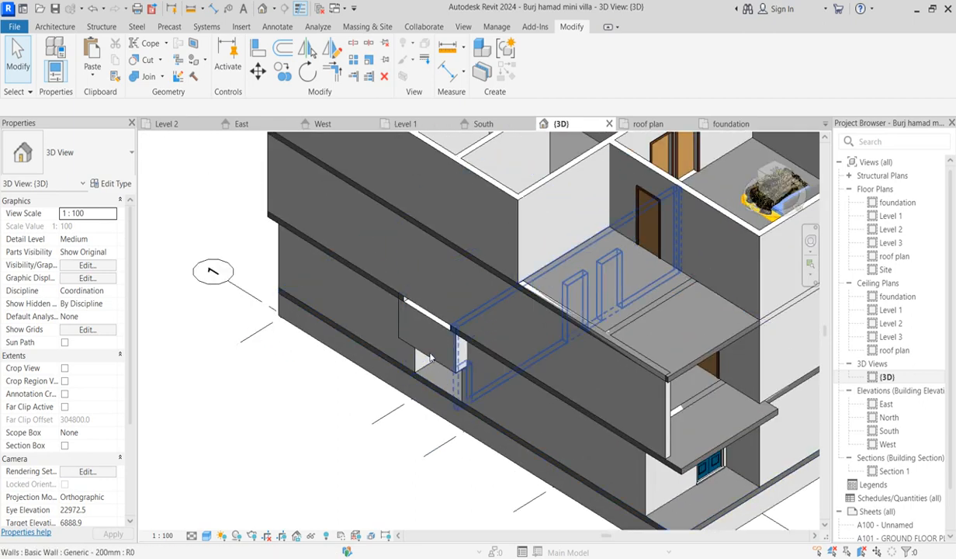
Copy all Generic - 200mm walls visible in the Level 3 floor plan to the clipboard
{"action": "scroll", "coordinate": [495, 342], "scroll_direction": "down", "scroll_amount": 4}
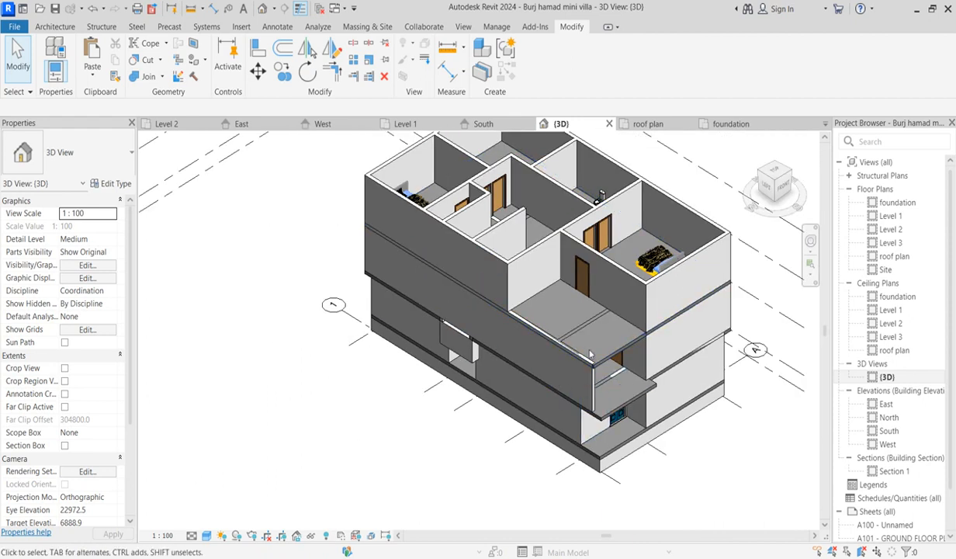
{"action": "double_click", "coordinate": [888, 216]}
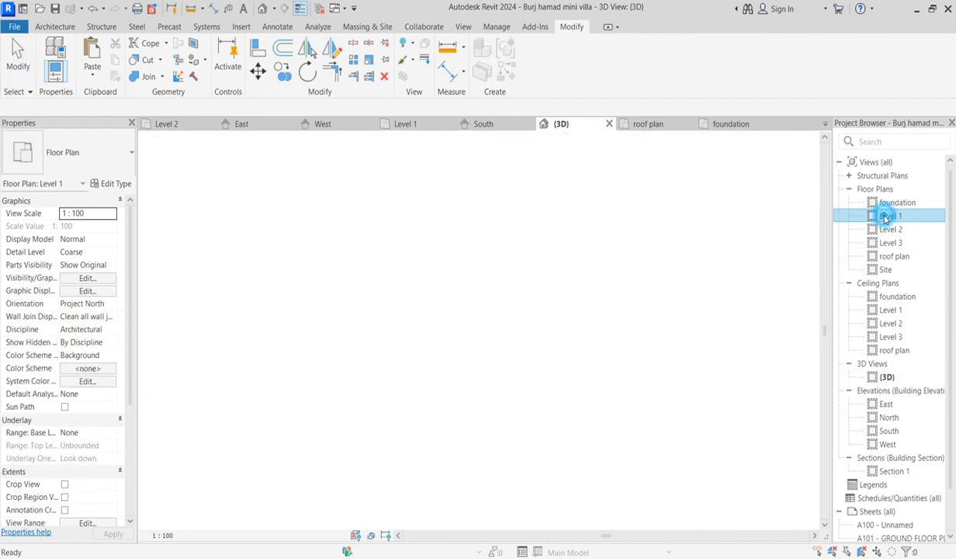
{"action": "double_click", "coordinate": [897, 256]}
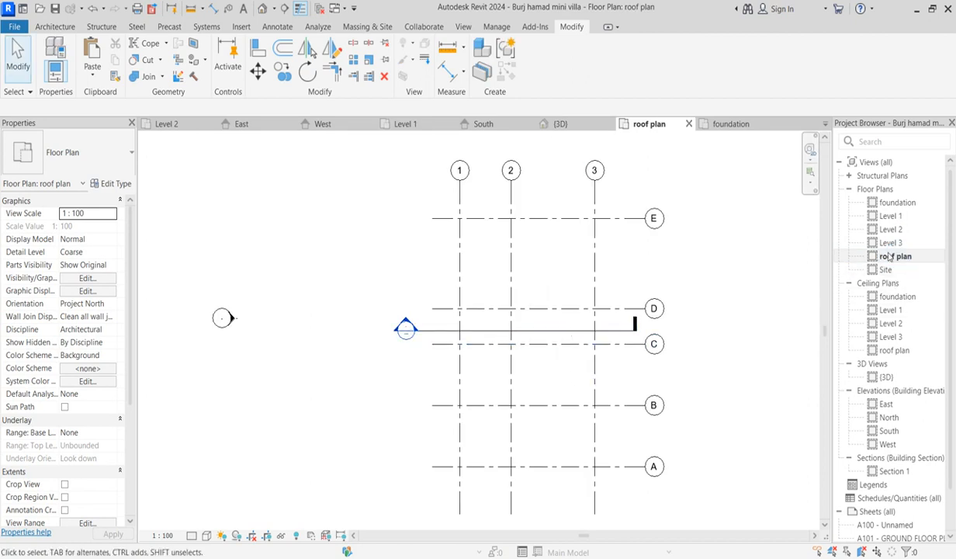
{"action": "double_click", "coordinate": [893, 243]}
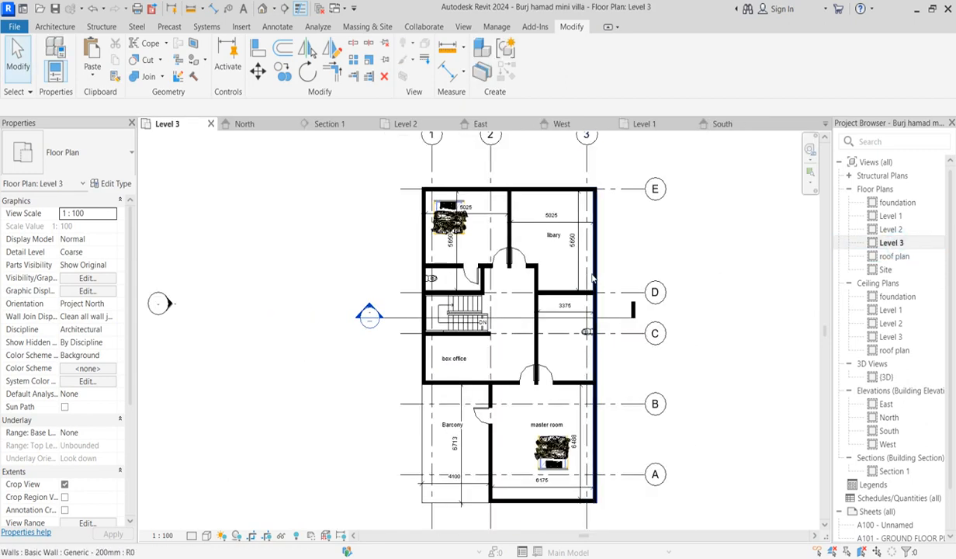
{"action": "left_click", "coordinate": [593, 278]}
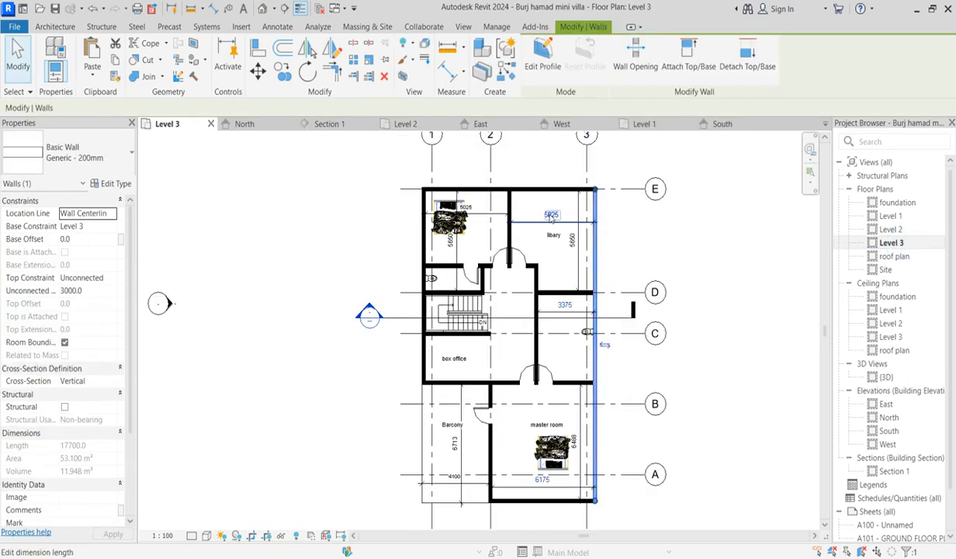
{"action": "right_click", "coordinate": [593, 271]}
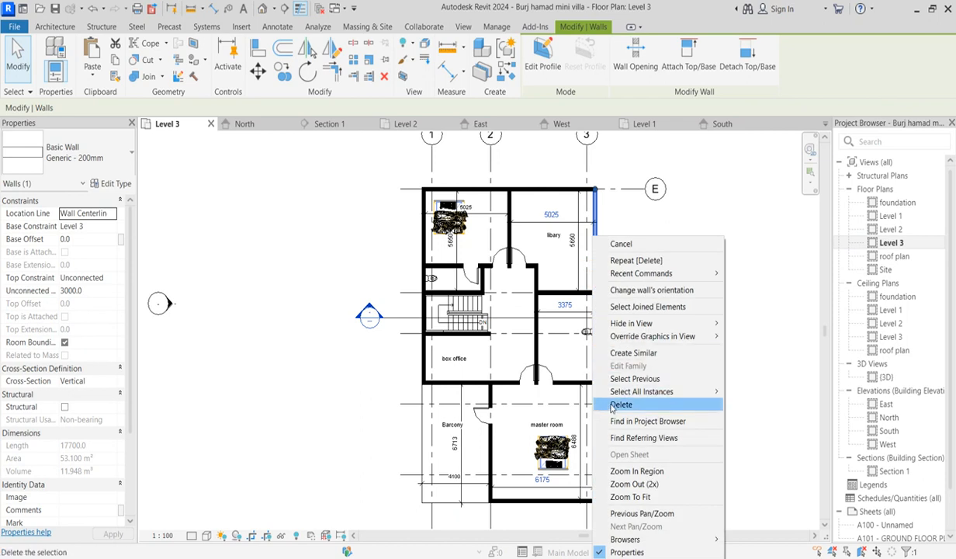
{"action": "mouse_move", "coordinate": [652, 391]}
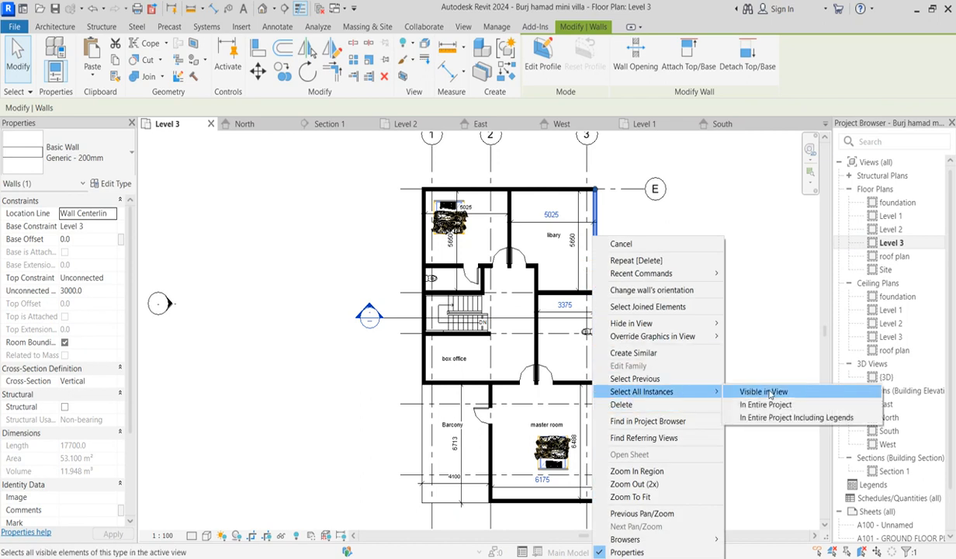
{"action": "left_click", "coordinate": [764, 392]}
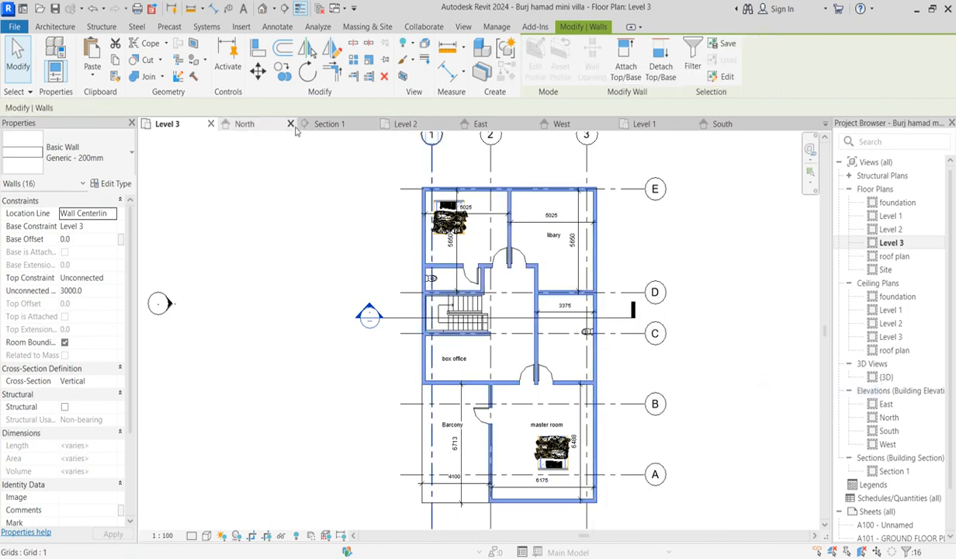
{"action": "left_click", "coordinate": [116, 60]}
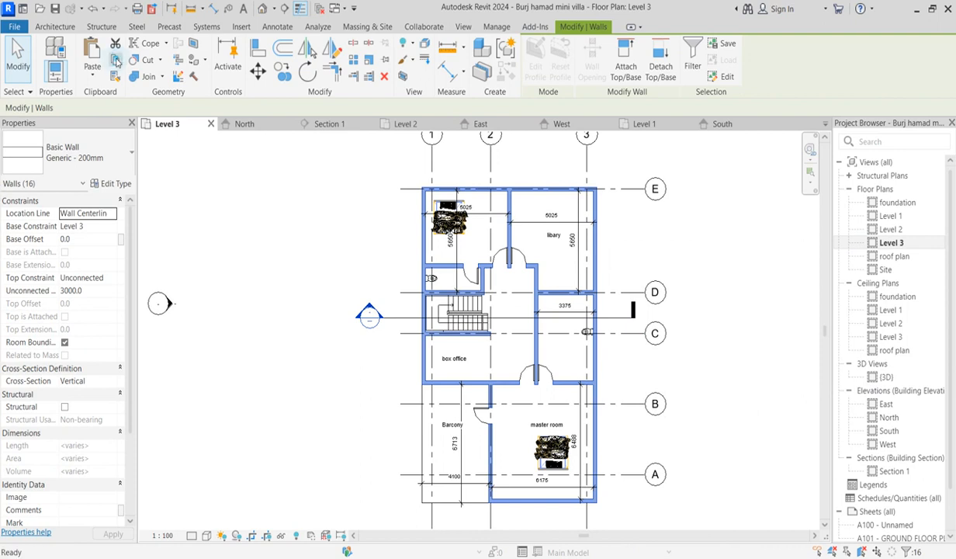
Paste the copied Level 3 walls into the roof plan floor plan, aligned to the current view
{"action": "double_click", "coordinate": [901, 256]}
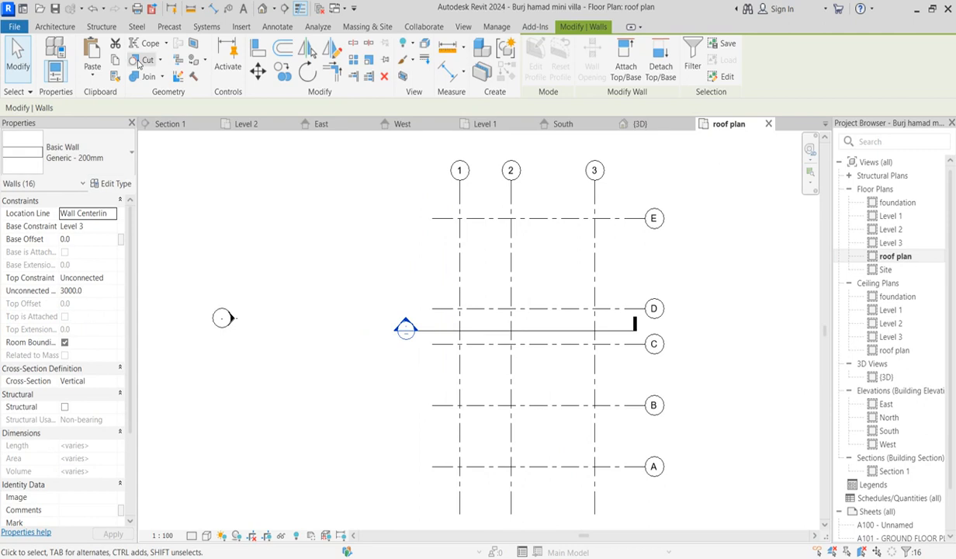
{"action": "left_click", "coordinate": [94, 77]}
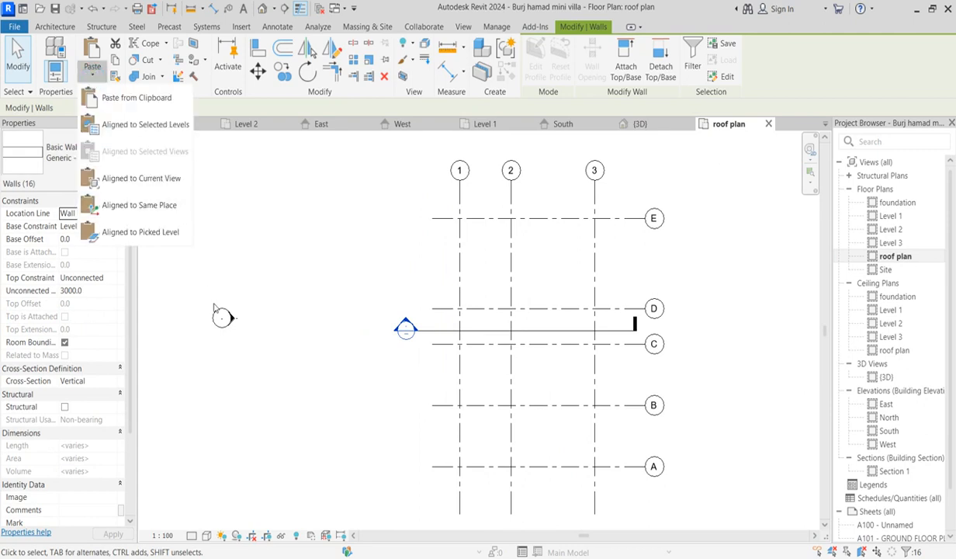
{"action": "left_click", "coordinate": [143, 185]}
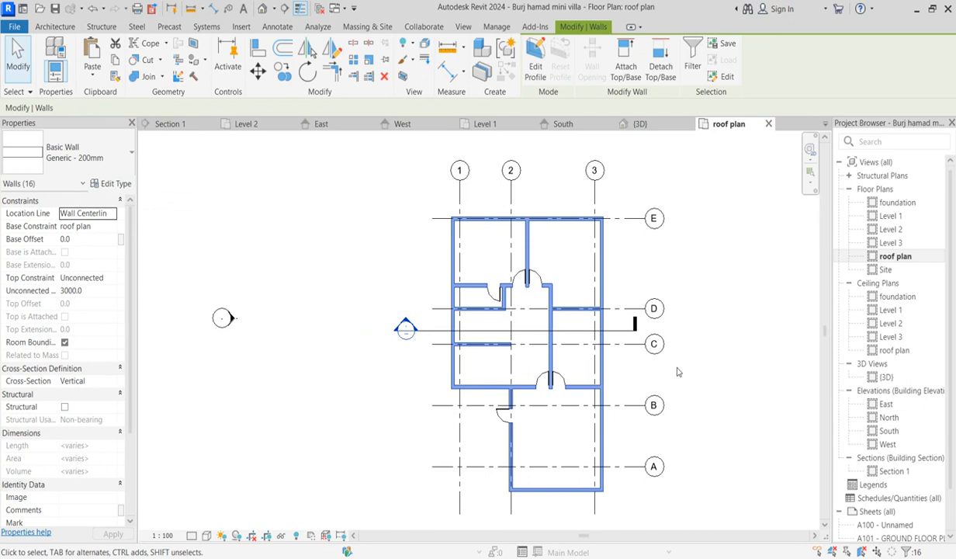
{"action": "left_click", "coordinate": [677, 372]}
{"action": "scroll", "coordinate": [489, 479], "scroll_direction": "down", "scroll_amount": 1}
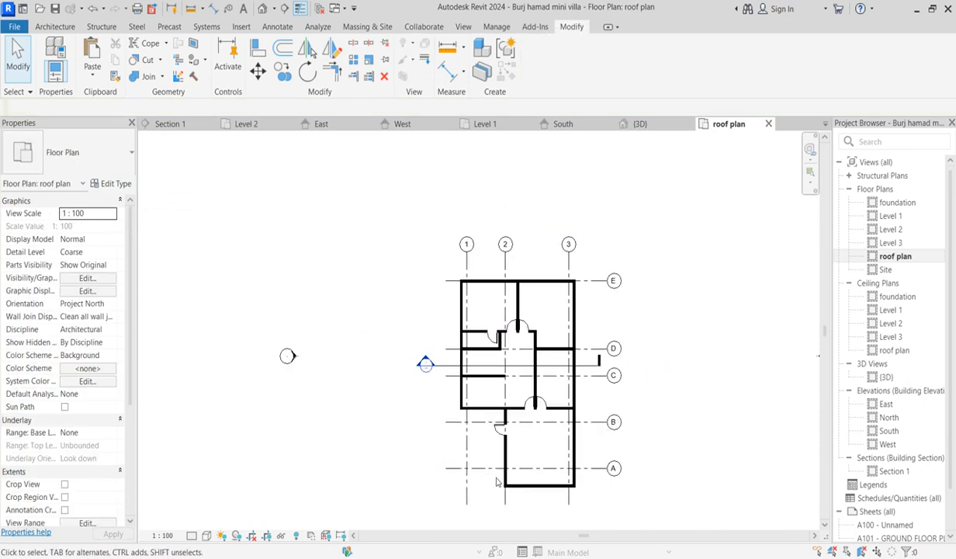
Delete the interior walls and doors between grids E and D, including the short wall and the partition on grid D beside grid 1
{"action": "scroll", "coordinate": [501, 465], "scroll_direction": "up", "scroll_amount": 1}
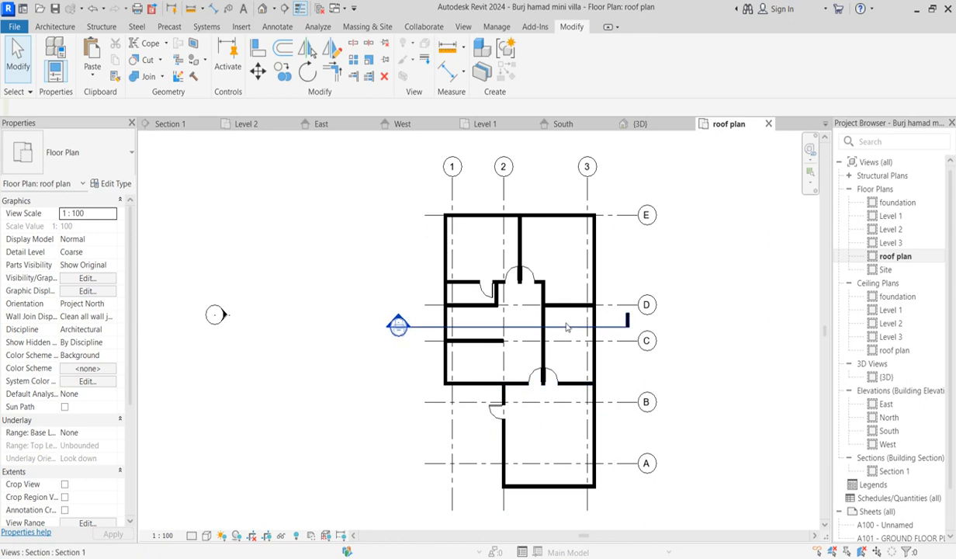
{"action": "scroll", "coordinate": [558, 319], "scroll_direction": "up", "scroll_amount": 2}
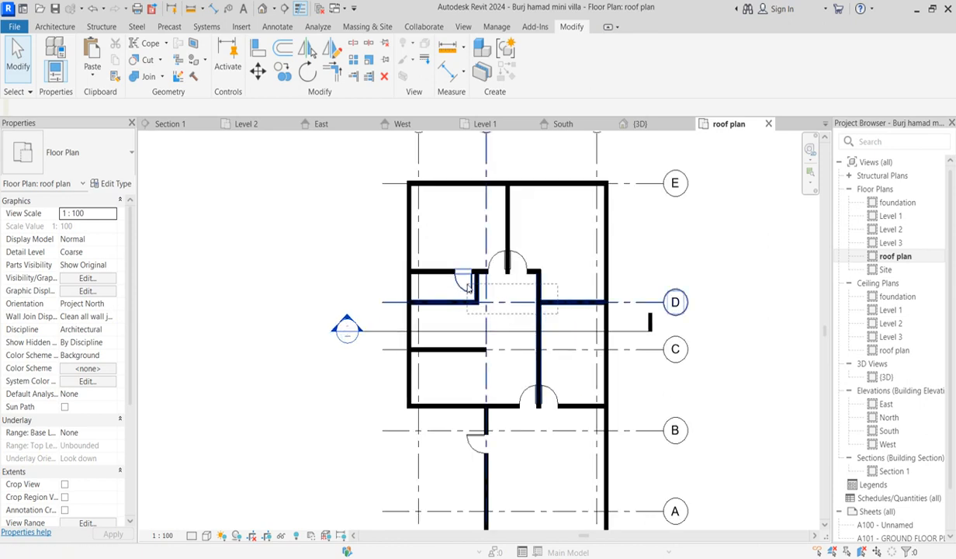
{"action": "mouse_move", "coordinate": [557, 314]}
{"action": "left_mouse_down"}
{"action": "mouse_move", "coordinate": [520, 249]}
{"action": "mouse_move", "coordinate": [550, 326]}
{"action": "left_mouse_up"}
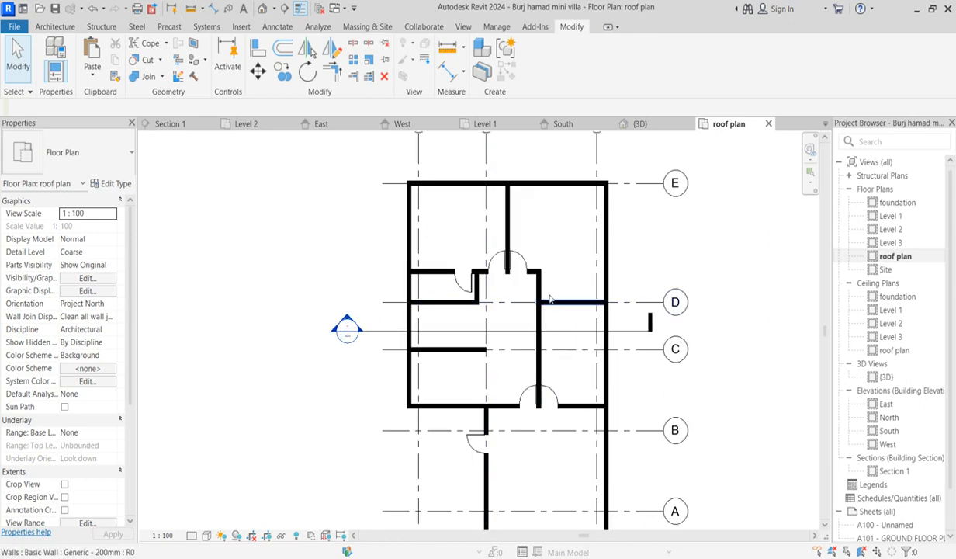
{"action": "left_click_drag", "start_coordinate": [541, 278], "coordinate": [497, 243]}
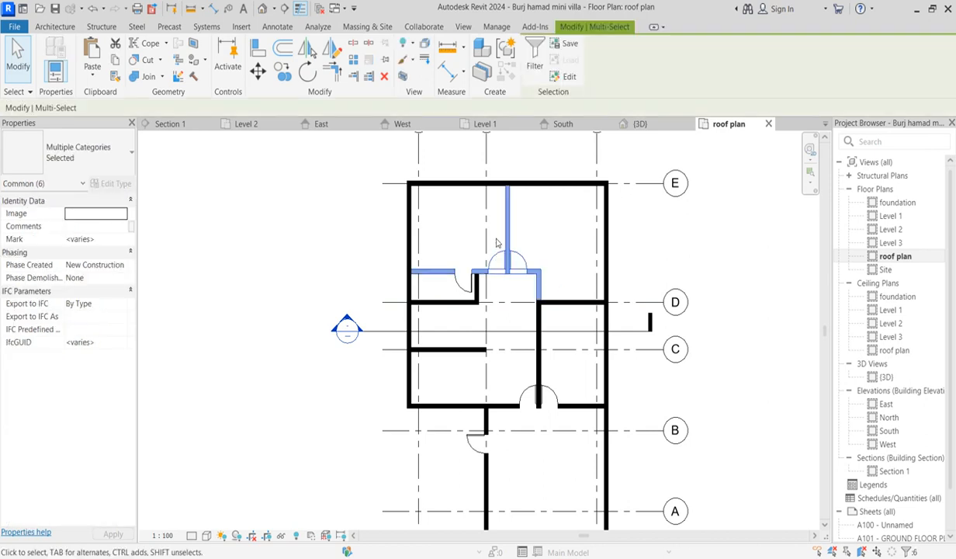
{"action": "key", "text": "Delete"}
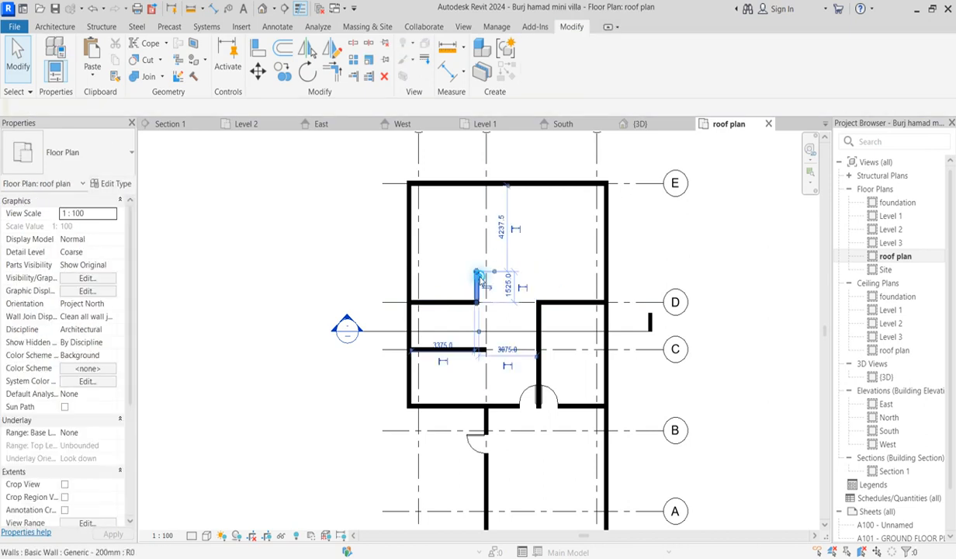
{"action": "left_click", "coordinate": [450, 305]}
{"action": "key", "text": "Escape"}
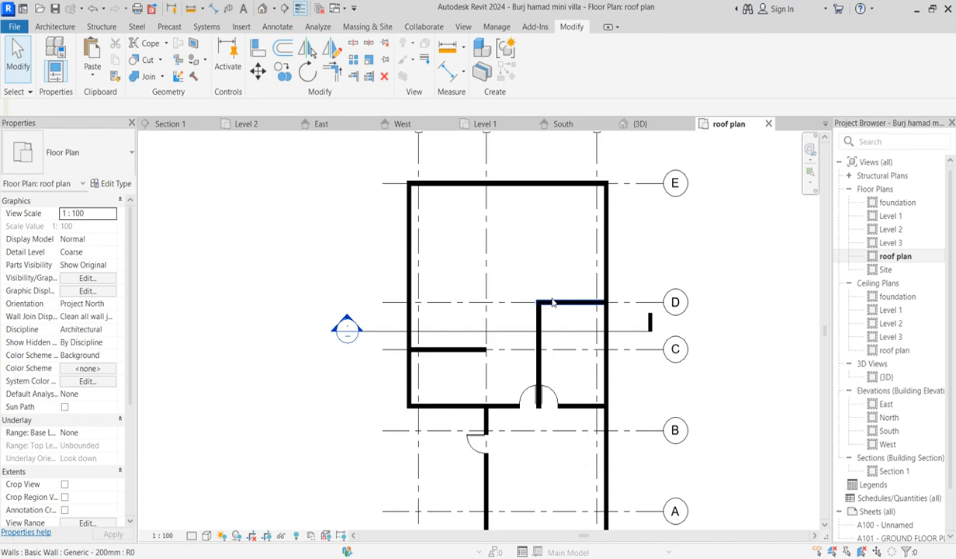
Delete the interior wall on grid D near grid 3, the long partition running down from it, and the wall on grid C
{"action": "left_click", "coordinate": [552, 300]}
{"action": "key", "text": "Delete"}
{"action": "left_click", "coordinate": [535, 323]}
{"action": "key", "text": "Delete"}
{"action": "left_click", "coordinate": [461, 351]}
{"action": "key", "text": "Delete"}
Delete the cross wall just above grid B and the wall along grid 2 below it, including their doors
{"action": "left_click", "coordinate": [501, 404]}
{"action": "key", "text": "Delete"}
{"action": "left_click", "coordinate": [450, 404]}
{"action": "key", "text": "Delete"}
{"action": "left_click", "coordinate": [489, 411]}
{"action": "key", "text": "Delete"}
Join the grid 1 wall and the front wall below grid A into a corner with Trim/Extend to Corner
{"action": "scroll", "coordinate": [514, 383], "scroll_direction": "down", "scroll_amount": 2}
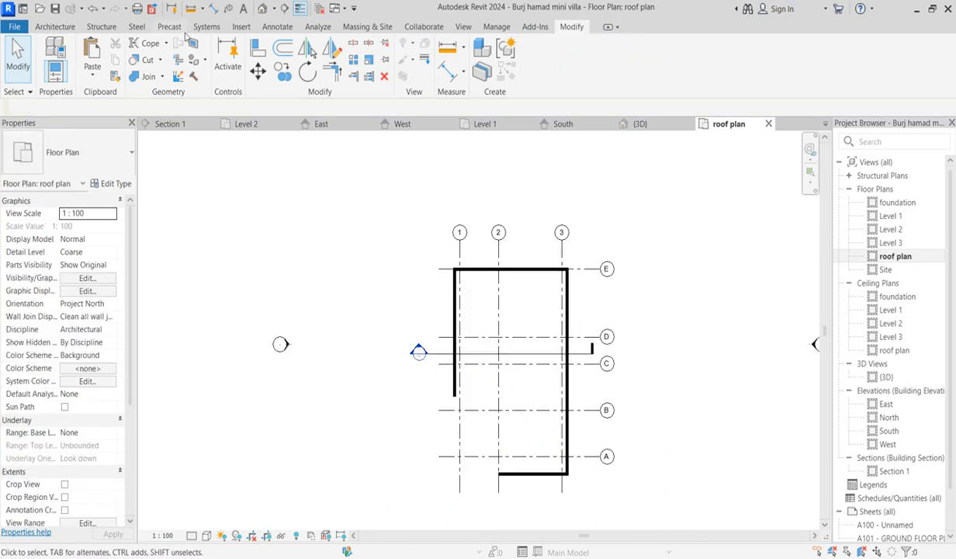
{"action": "left_click", "coordinate": [332, 76]}
{"action": "left_click", "coordinate": [454, 388]}
{"action": "left_click", "coordinate": [539, 475]}
{"action": "scroll", "coordinate": [536, 310], "scroll_direction": "down", "scroll_amount": 2}
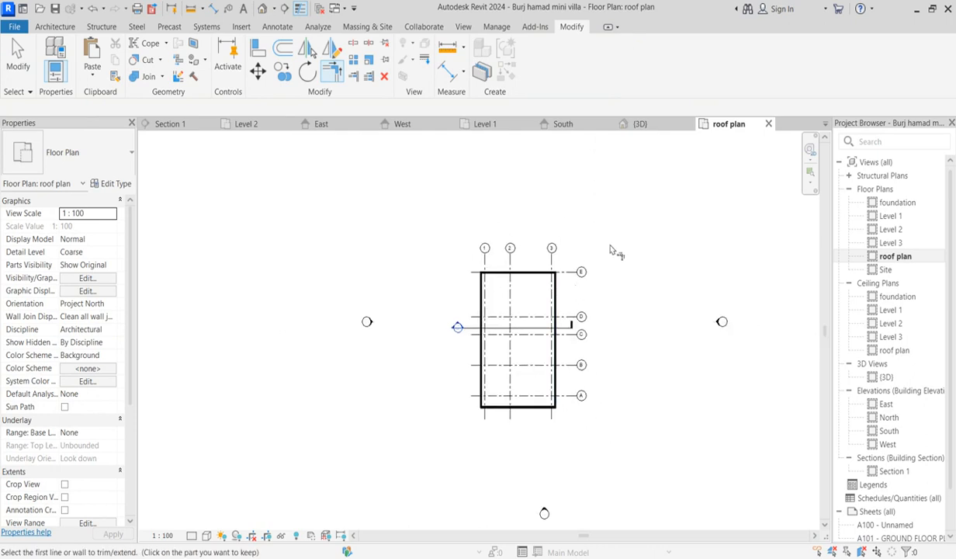
{"action": "right_click", "coordinate": [613, 228]}
{"action": "left_click", "coordinate": [638, 240]}
{"action": "scroll", "coordinate": [501, 371], "scroll_direction": "up", "scroll_amount": 2}
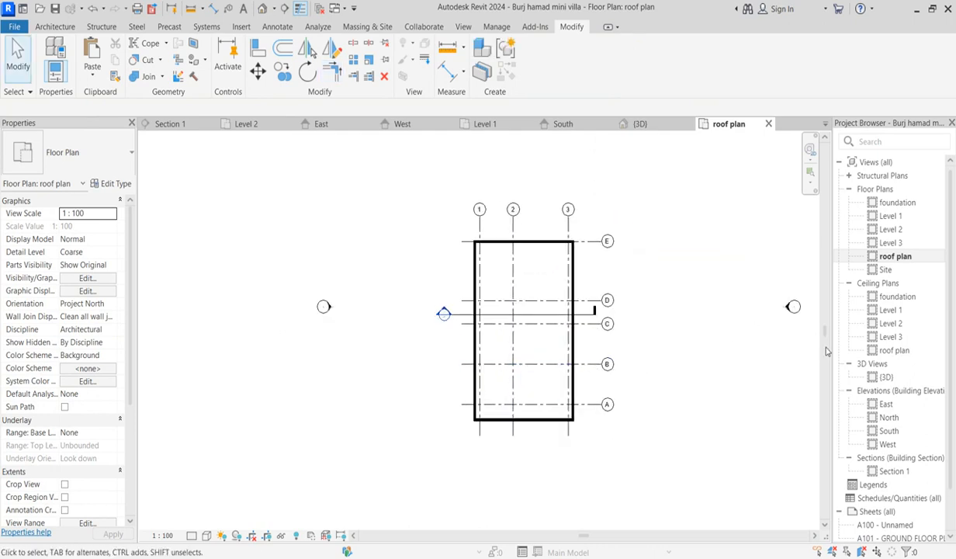
Examine the roof-level perimeter walls on the villa in the 3D view
{"action": "double_click", "coordinate": [886, 376]}
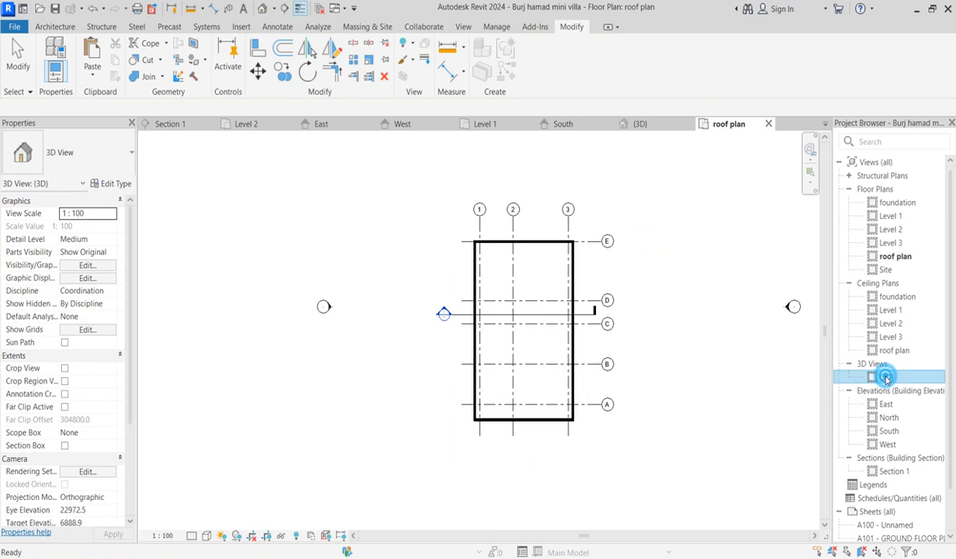
{"action": "scroll", "coordinate": [560, 441], "scroll_direction": "down", "scroll_amount": 2}
{"action": "scroll", "coordinate": [585, 302], "scroll_direction": "up", "scroll_amount": 1}
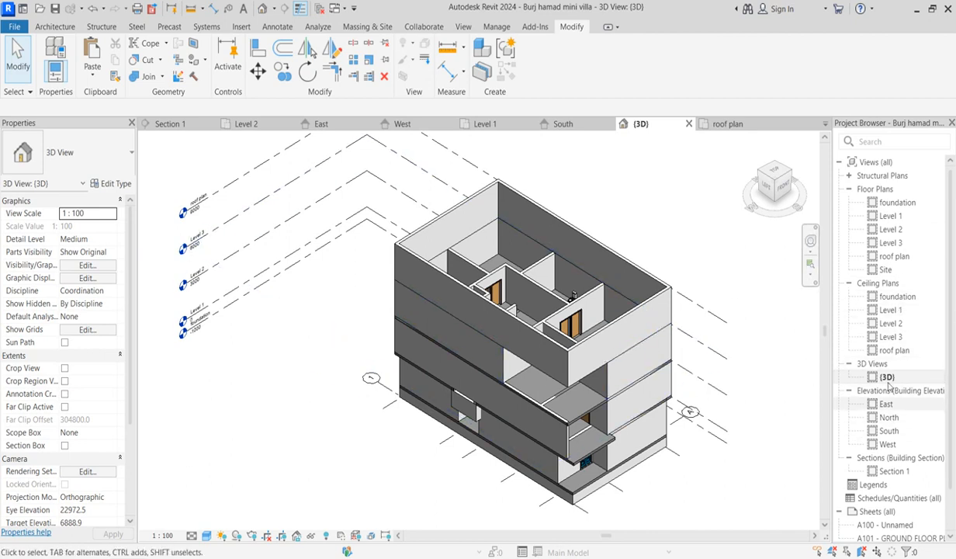
On the roof plan, sketch a rectangular Roof by Footprint boundary between opposite outer corners of the perimeter walls
{"action": "double_click", "coordinate": [888, 256]}
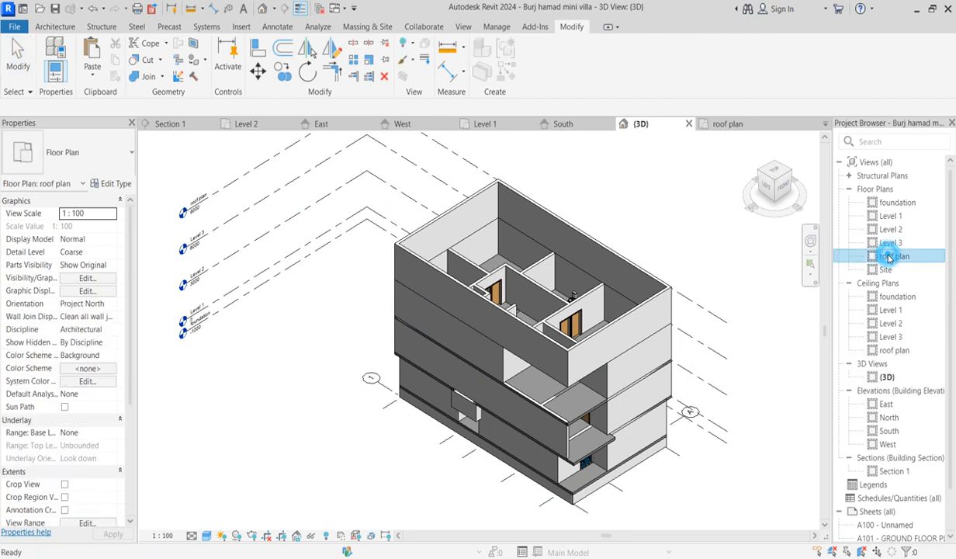
{"action": "scroll", "coordinate": [513, 432], "scroll_direction": "up", "scroll_amount": 1}
{"action": "scroll", "coordinate": [496, 427], "scroll_direction": "down", "scroll_amount": 1}
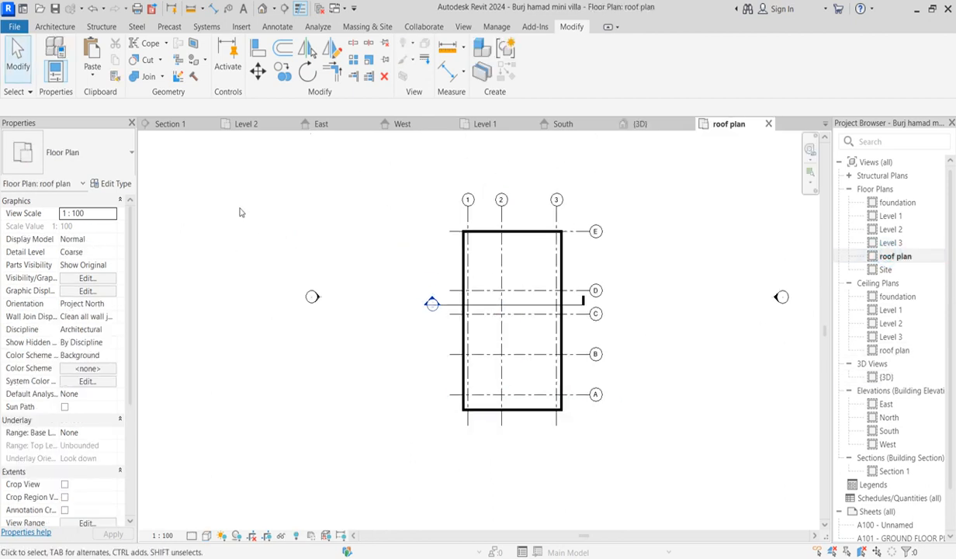
{"action": "left_click", "coordinate": [50, 27]}
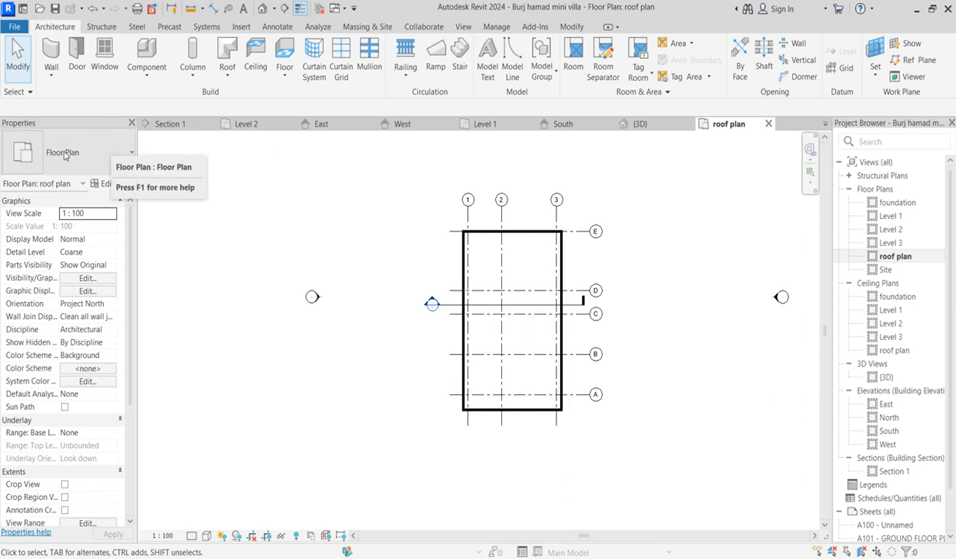
{"action": "left_click", "coordinate": [229, 78]}
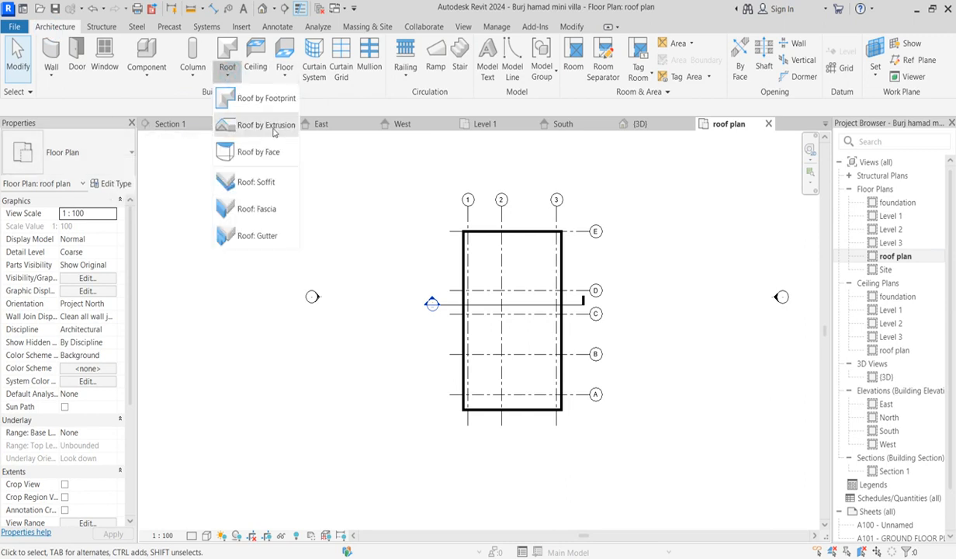
{"action": "left_click", "coordinate": [293, 99]}
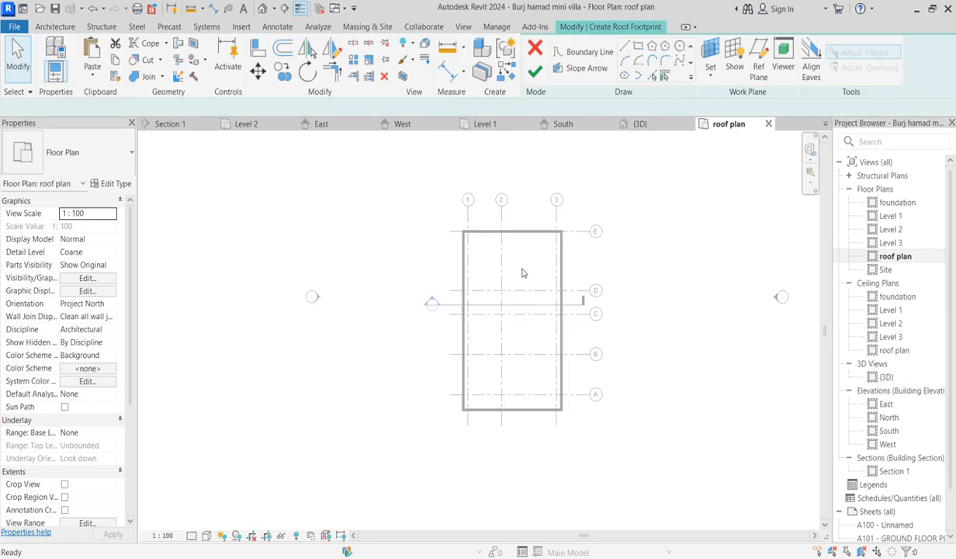
{"action": "left_click", "coordinate": [639, 47]}
{"action": "scroll", "coordinate": [562, 232], "scroll_direction": "up", "scroll_amount": 5}
{"action": "scroll", "coordinate": [576, 238], "scroll_direction": "up", "scroll_amount": 2}
{"action": "scroll", "coordinate": [594, 209], "scroll_direction": "down", "scroll_amount": 5}
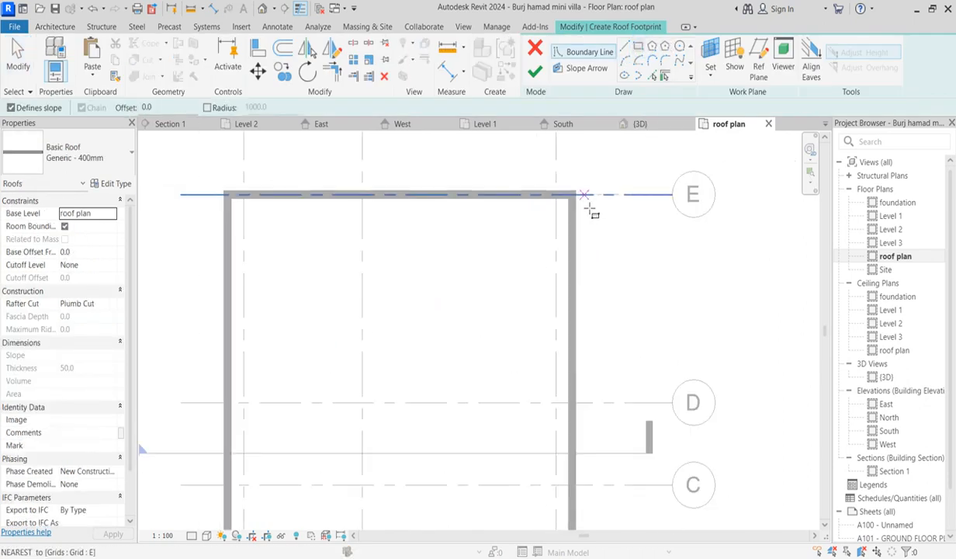
{"action": "scroll", "coordinate": [582, 299], "scroll_direction": "up", "scroll_amount": 3}
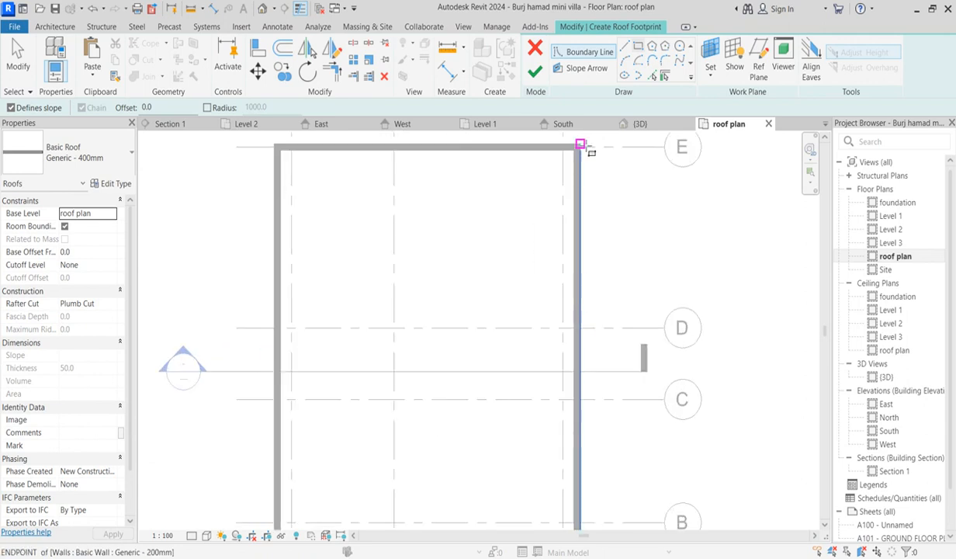
{"action": "scroll", "coordinate": [602, 194], "scroll_direction": "down", "scroll_amount": 4}
{"action": "scroll", "coordinate": [602, 198], "scroll_direction": "up", "scroll_amount": 4}
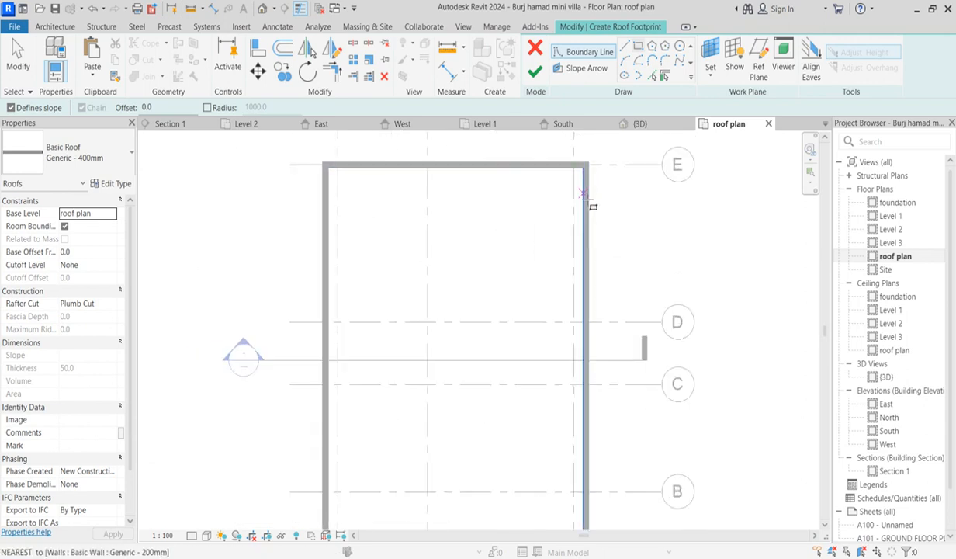
{"action": "scroll", "coordinate": [592, 146], "scroll_direction": "up", "scroll_amount": 2}
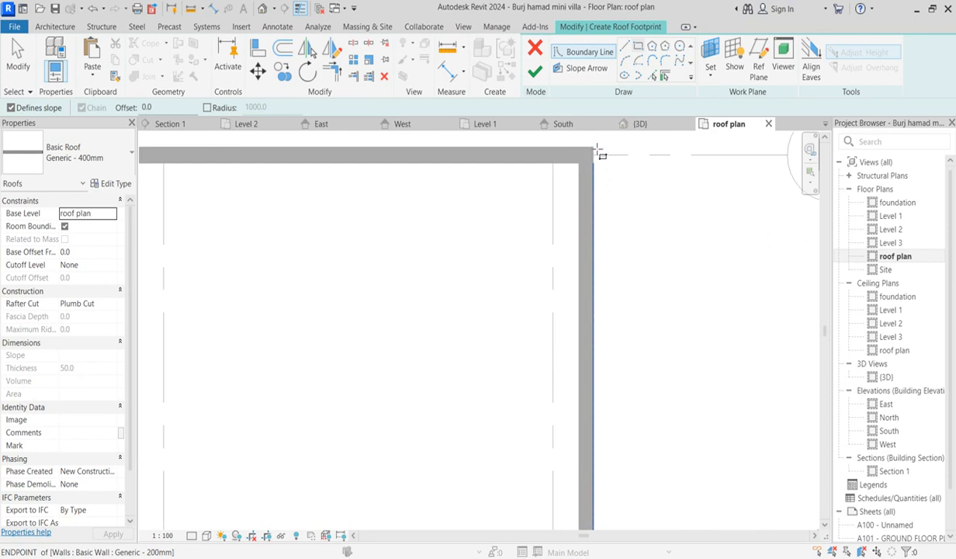
{"action": "left_click", "coordinate": [593, 147]}
{"action": "scroll", "coordinate": [613, 179], "scroll_direction": "down", "scroll_amount": 4}
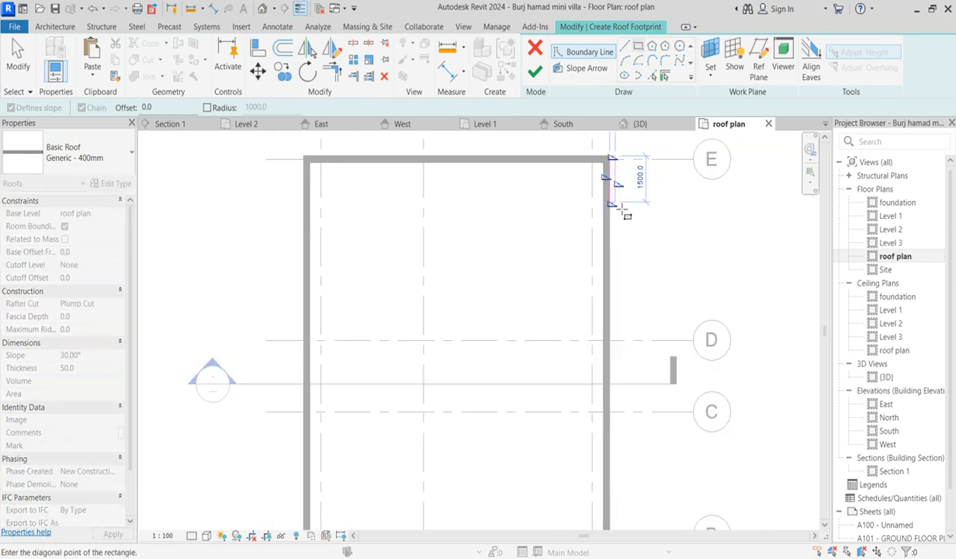
{"action": "scroll", "coordinate": [510, 469], "scroll_direction": "up", "scroll_amount": 5}
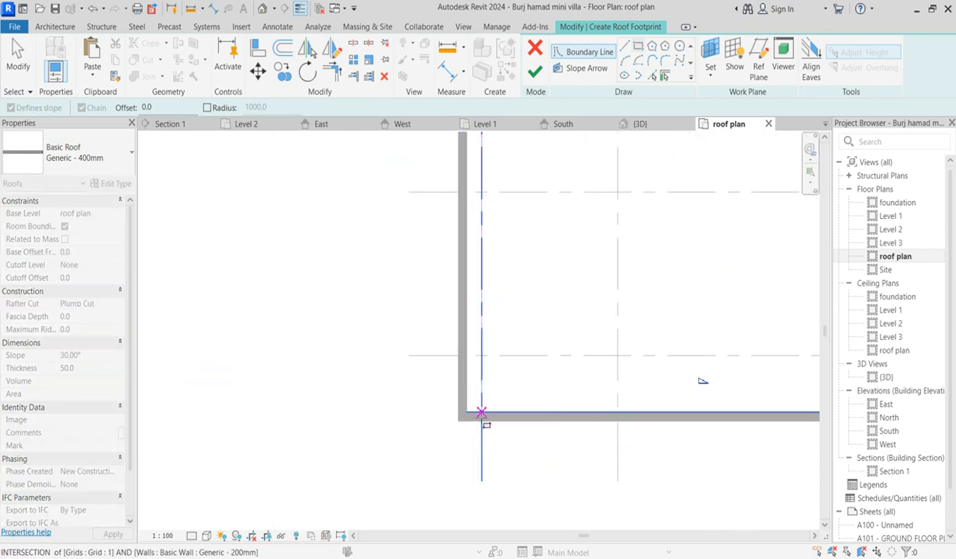
{"action": "left_click", "coordinate": [457, 422]}
{"action": "scroll", "coordinate": [542, 327], "scroll_direction": "down", "scroll_amount": 4}
{"action": "right_click", "coordinate": [540, 298]}
{"action": "left_click", "coordinate": [569, 294]}
{"action": "right_click", "coordinate": [564, 312]}
{"action": "left_click", "coordinate": [586, 316]}
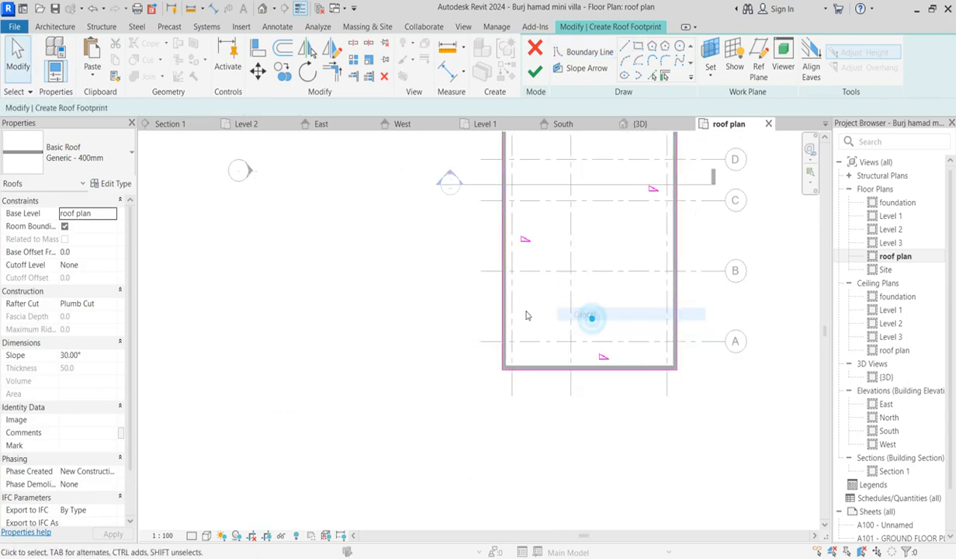
{"action": "scroll", "coordinate": [533, 321], "scroll_direction": "down", "scroll_amount": 2}
{"action": "right_click", "coordinate": [565, 310]}
{"action": "left_click", "coordinate": [584, 315]}
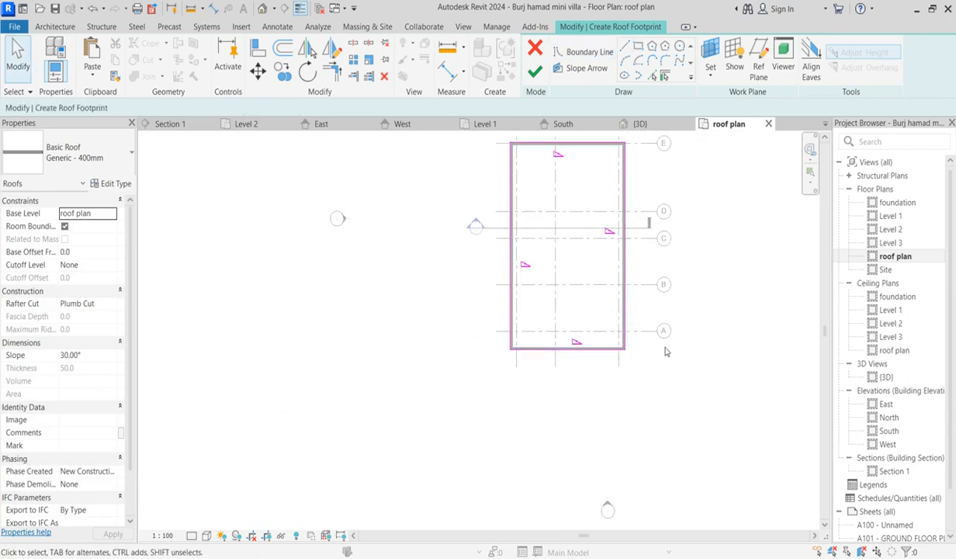
Turn off slope definition for all four roof boundary lines
{"action": "scroll", "coordinate": [609, 363], "scroll_direction": "up", "scroll_amount": 2}
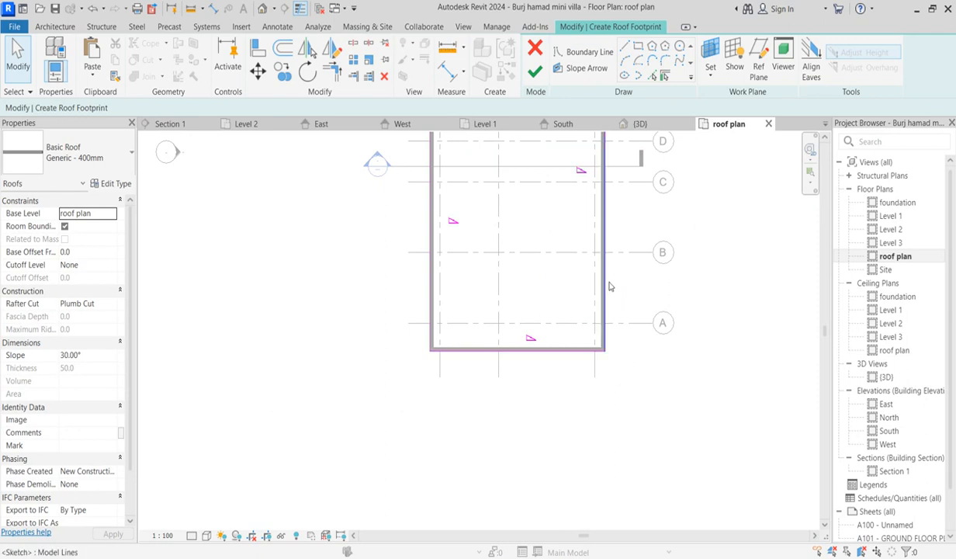
{"action": "scroll", "coordinate": [610, 289], "scroll_direction": "down", "scroll_amount": 1}
{"action": "scroll", "coordinate": [634, 317], "scroll_direction": "up", "scroll_amount": 2}
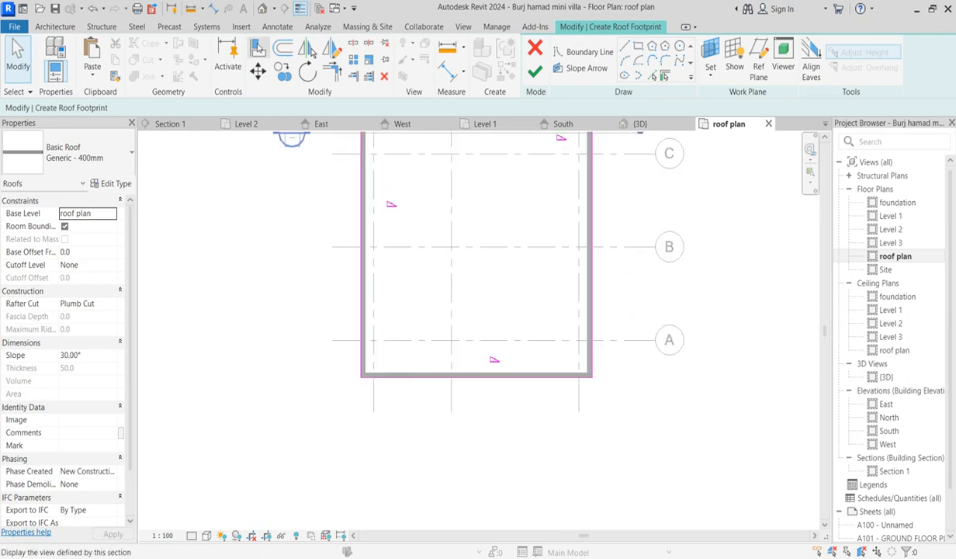
{"action": "scroll", "coordinate": [509, 375], "scroll_direction": "down", "scroll_amount": 2}
{"action": "scroll", "coordinate": [550, 315], "scroll_direction": "down", "scroll_amount": 1}
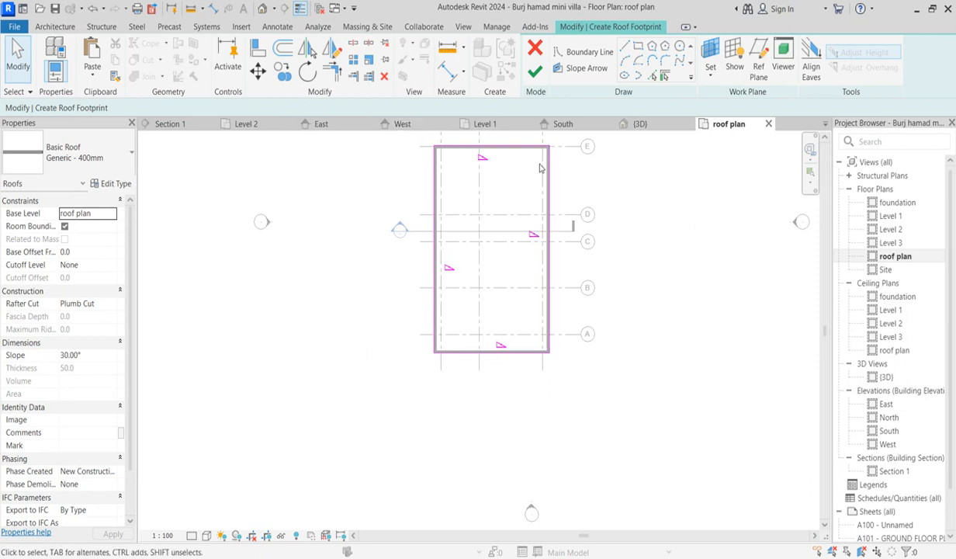
{"action": "scroll", "coordinate": [565, 327], "scroll_direction": "down", "scroll_amount": 1}
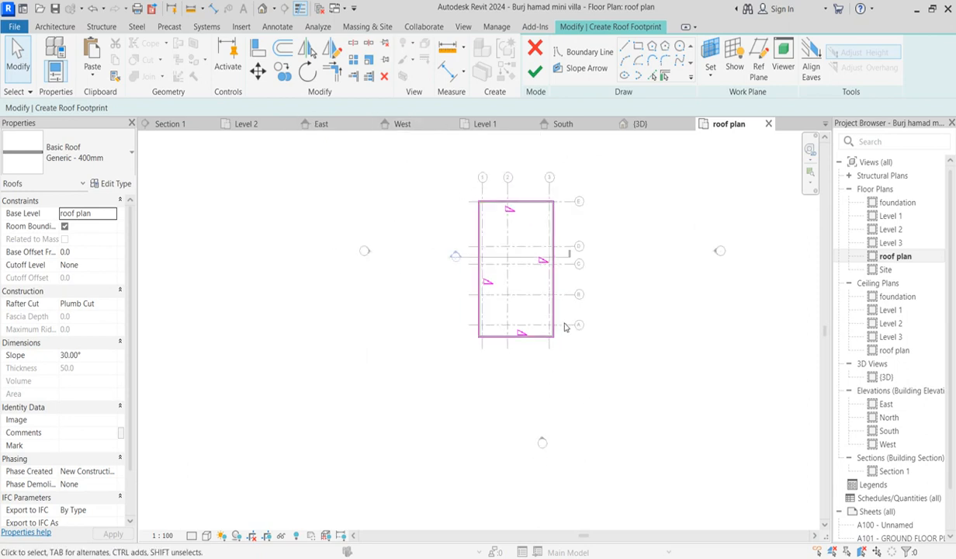
{"action": "left_click_drag", "start_coordinate": [580, 373], "coordinate": [464, 177]}
{"action": "left_click", "coordinate": [245, 107]}
{"action": "left_click", "coordinate": [491, 231]}
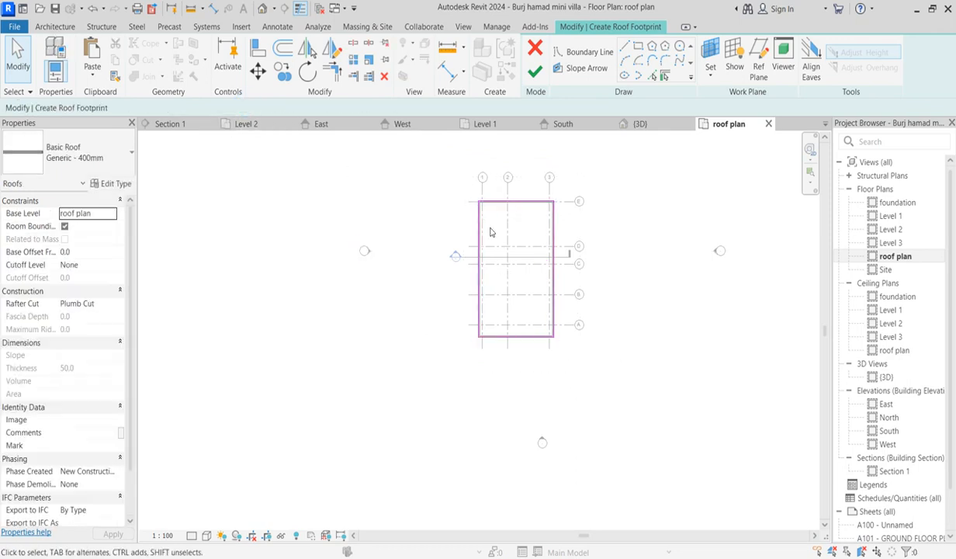
{"action": "left_click", "coordinate": [479, 221]}
{"action": "left_click", "coordinate": [244, 107]}
{"action": "scroll", "coordinate": [500, 294], "scroll_direction": "up", "scroll_amount": 2}
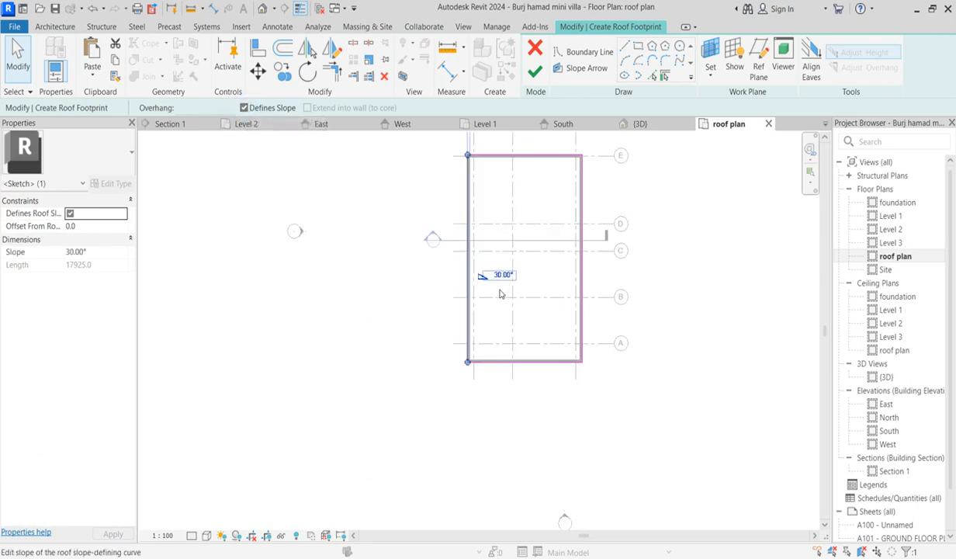
{"action": "left_click", "coordinate": [244, 107]}
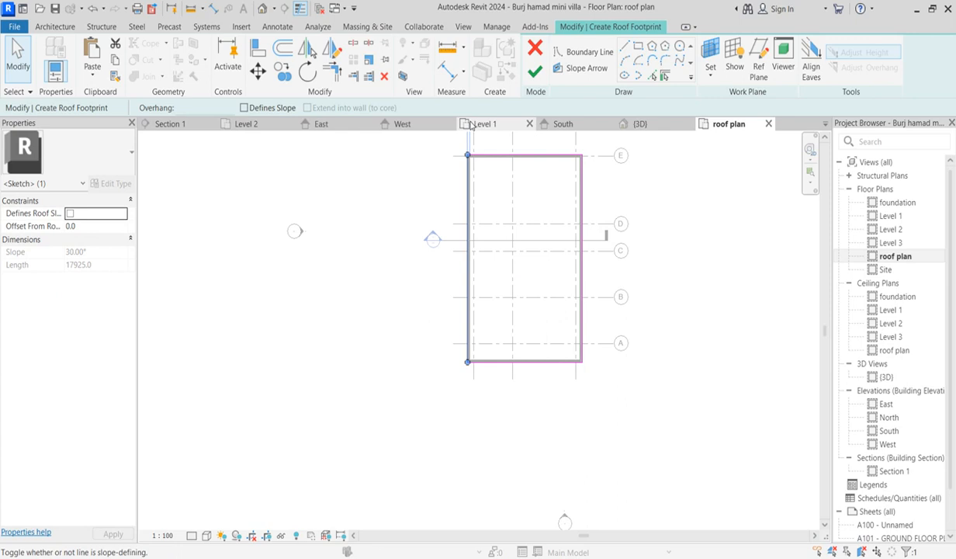
Make the boundary line along grid E slope-defining with a slope of 3°
{"action": "left_click", "coordinate": [511, 155]}
{"action": "scroll", "coordinate": [512, 272], "scroll_direction": "down", "scroll_amount": 2}
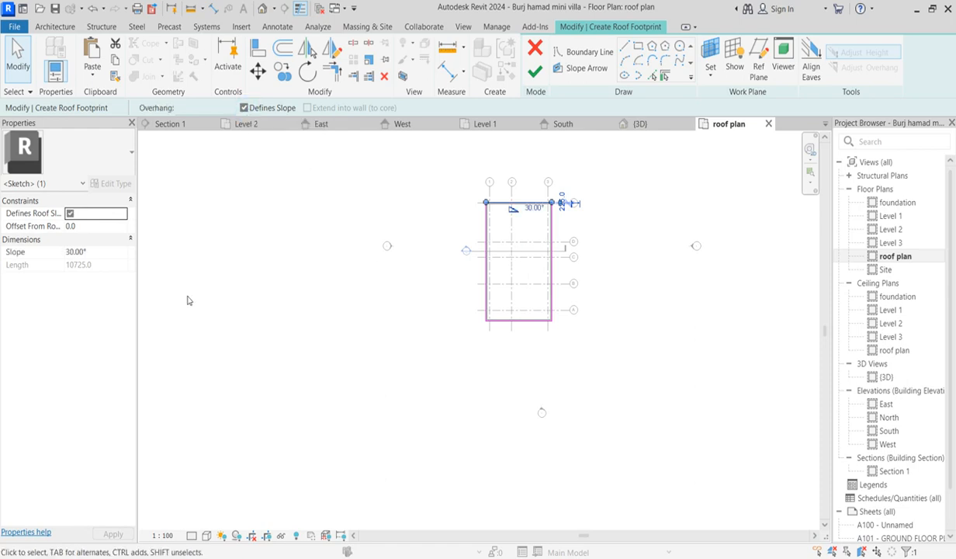
{"action": "left_click", "coordinate": [115, 253]}
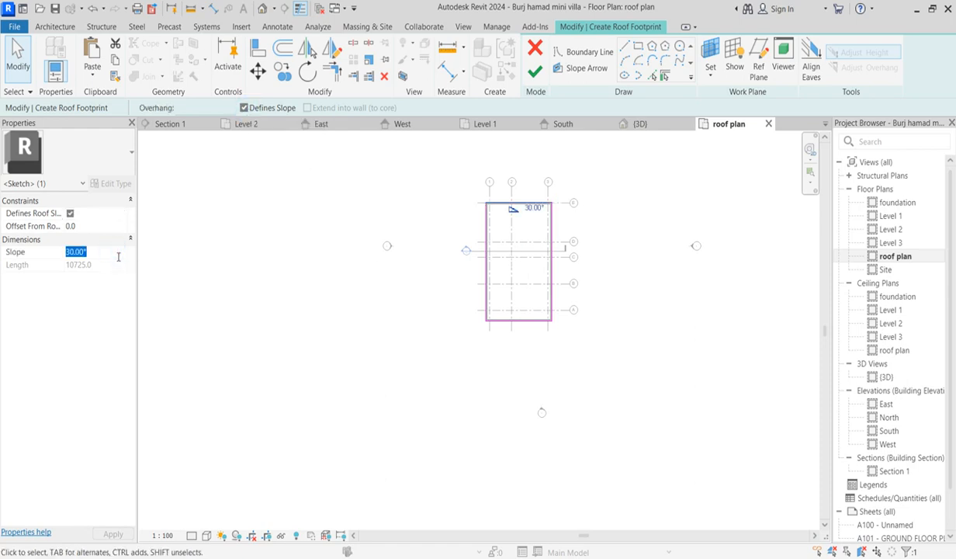
Finish the roof footprint and attach the highlighted perimeter walls to the roof
{"action": "left_click", "coordinate": [533, 73]}
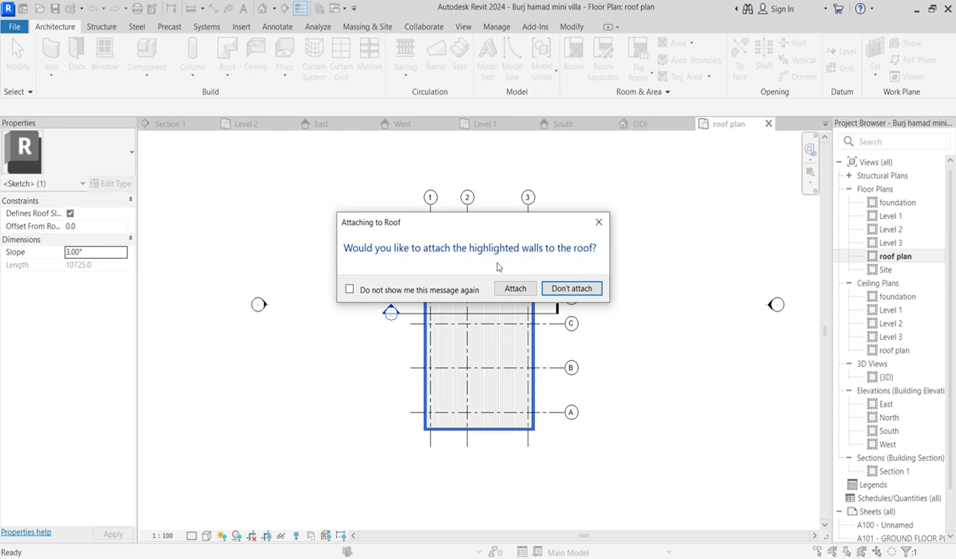
{"action": "left_click", "coordinate": [516, 289]}
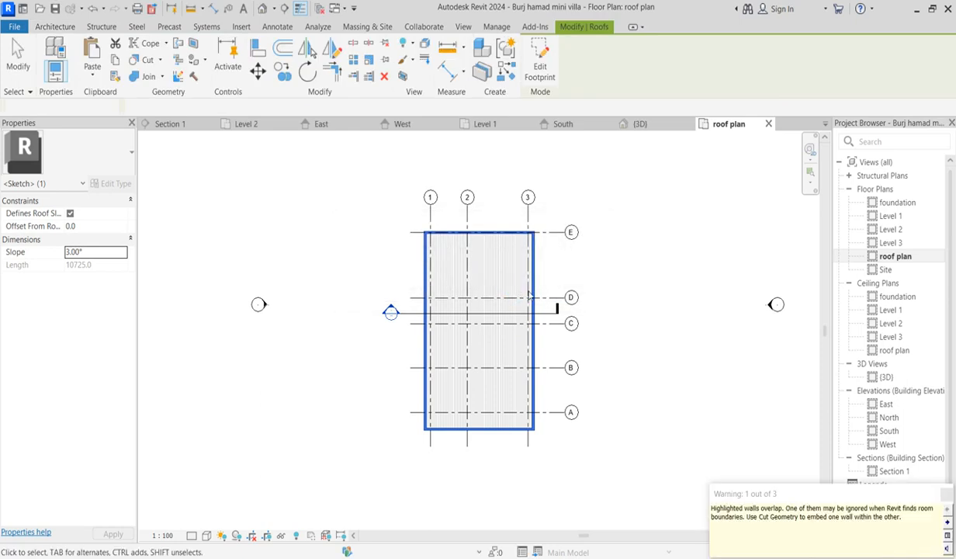
{"action": "scroll", "coordinate": [626, 284], "scroll_direction": "down", "scroll_amount": 2}
{"action": "left_click", "coordinate": [636, 269]}
{"action": "scroll", "coordinate": [550, 269], "scroll_direction": "up", "scroll_amount": 5}
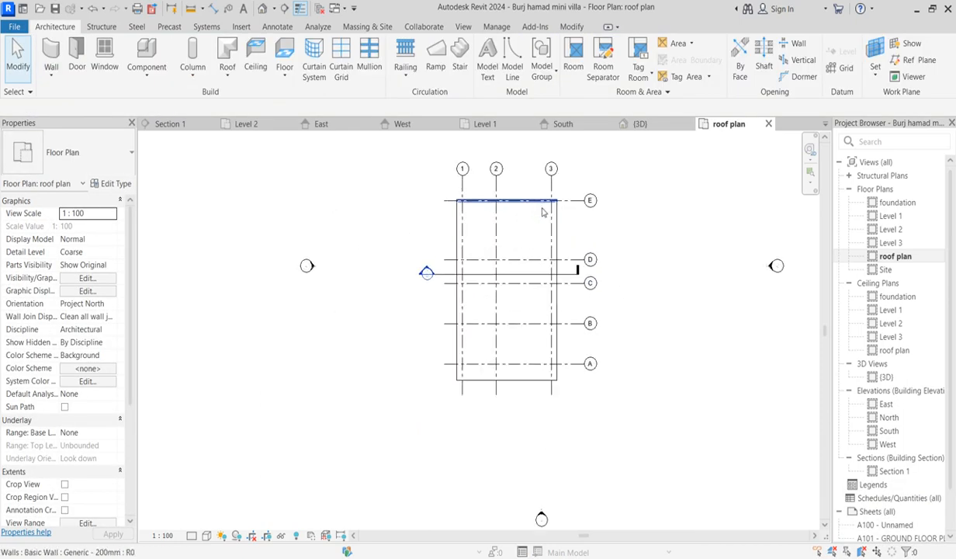
{"action": "scroll", "coordinate": [562, 199], "scroll_direction": "down", "scroll_amount": 3}
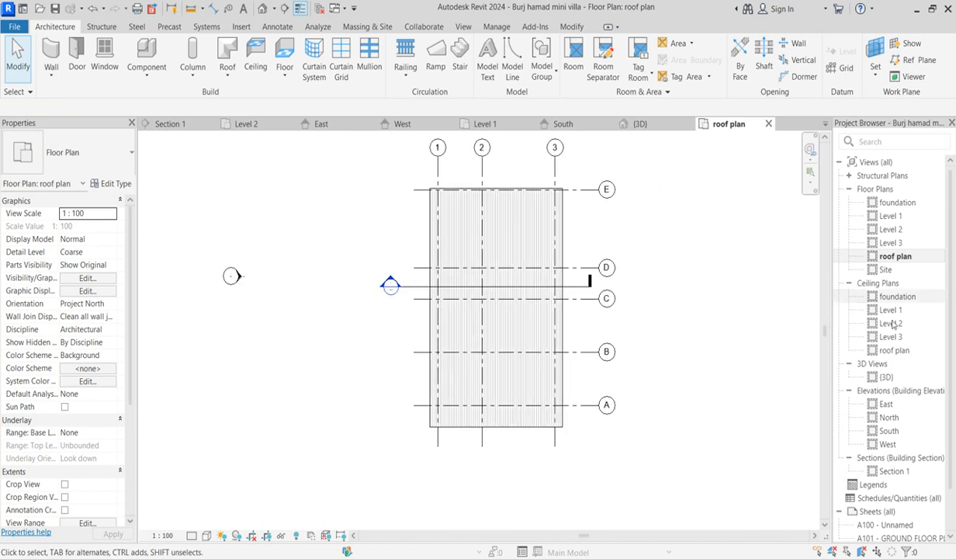
Select the new roof in the 3D view and raise it in the South elevation to a base offset of 700
{"action": "double_click", "coordinate": [887, 377]}
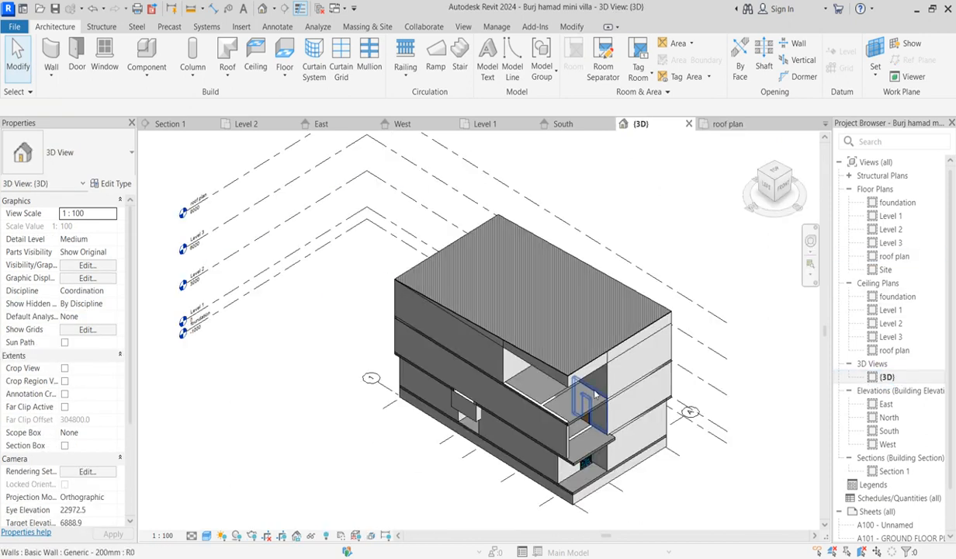
{"action": "scroll", "coordinate": [490, 362], "scroll_direction": "up", "scroll_amount": 3}
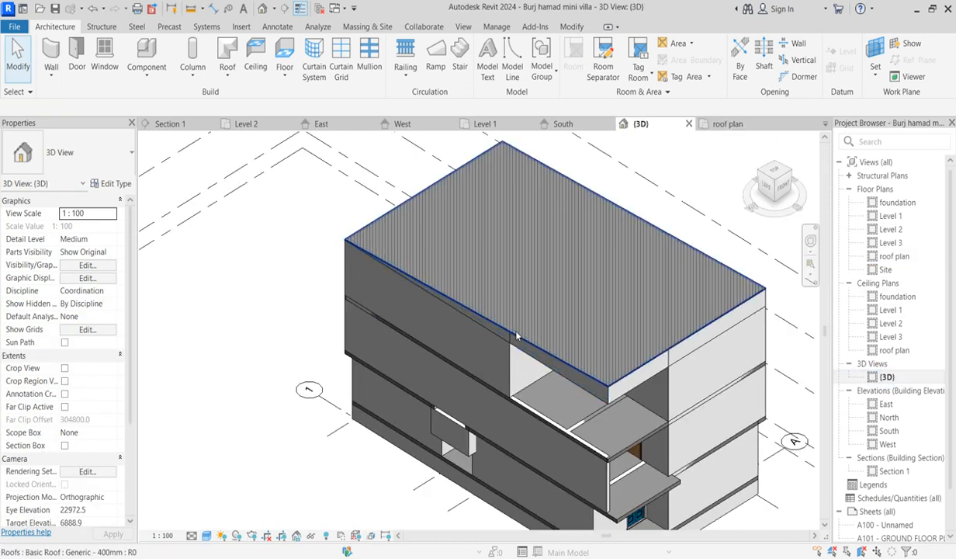
{"action": "left_click", "coordinate": [516, 335]}
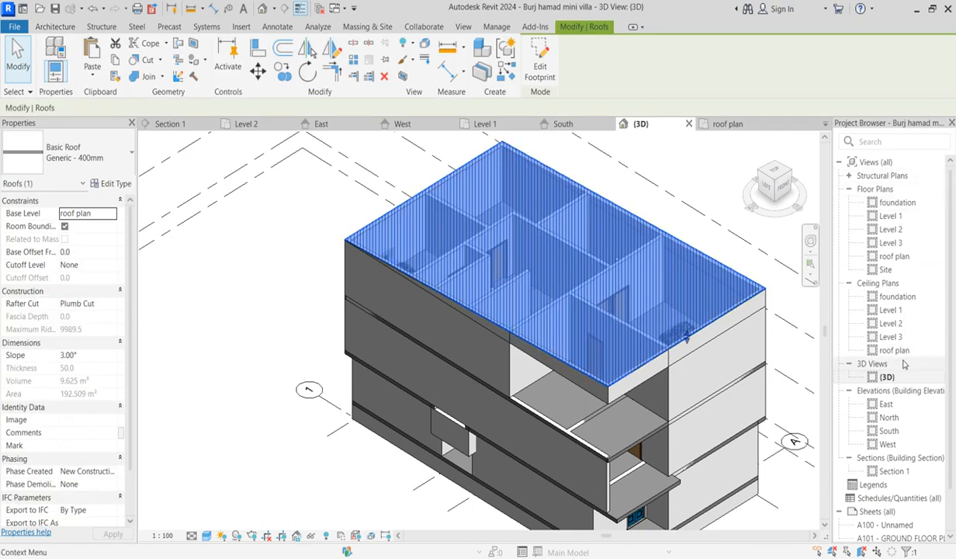
{"action": "double_click", "coordinate": [889, 430]}
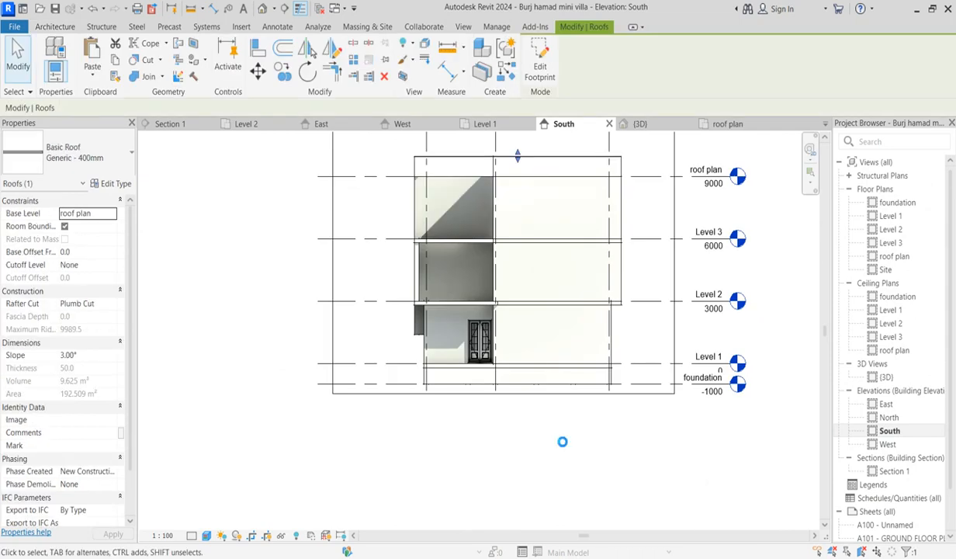
{"action": "key", "text": "Up"}
{"action": "key", "text": "Up"}
{"action": "key", "text": "Up"}
{"action": "key", "text": "Up"}
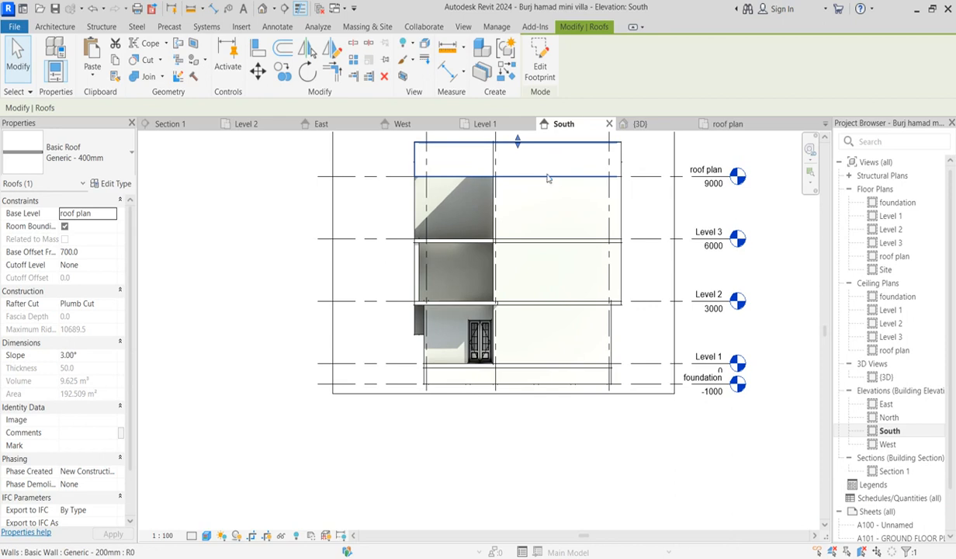
{"action": "key", "text": "Escape"}
Examine the raised roof and the walls beneath it in the South elevation
{"action": "scroll", "coordinate": [544, 348], "scroll_direction": "down", "scroll_amount": 3}
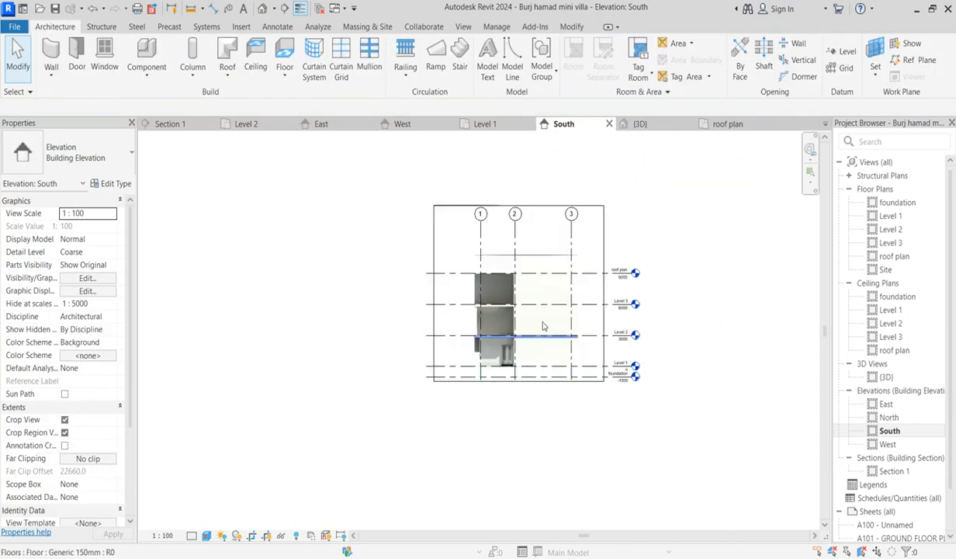
{"action": "scroll", "coordinate": [543, 348], "scroll_direction": "up", "scroll_amount": 2}
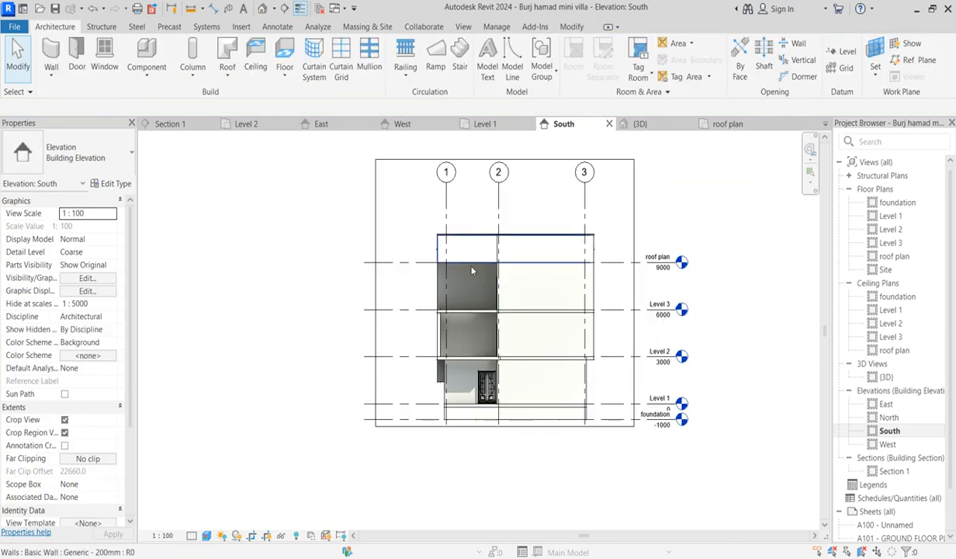
{"action": "scroll", "coordinate": [461, 264], "scroll_direction": "up", "scroll_amount": 2}
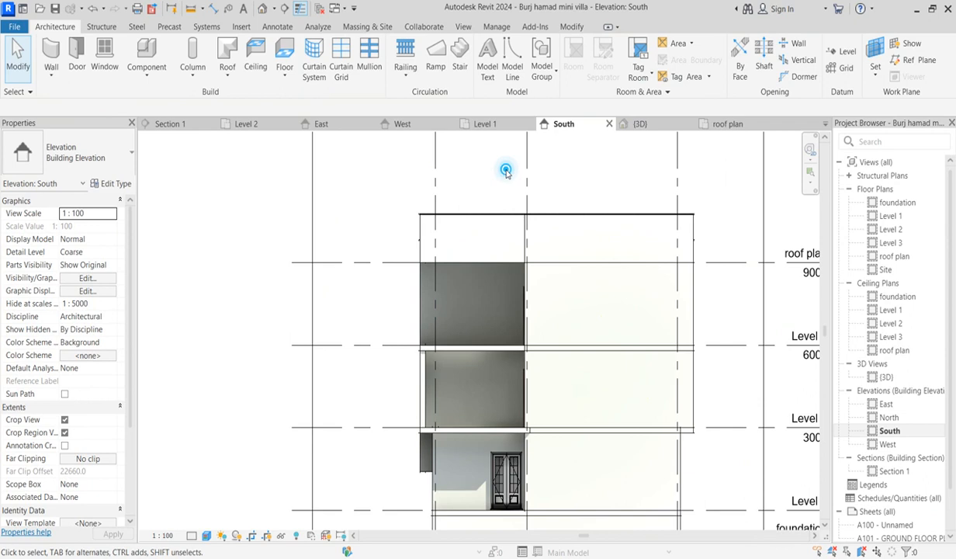
{"action": "scroll", "coordinate": [706, 227], "scroll_direction": "up", "scroll_amount": 3}
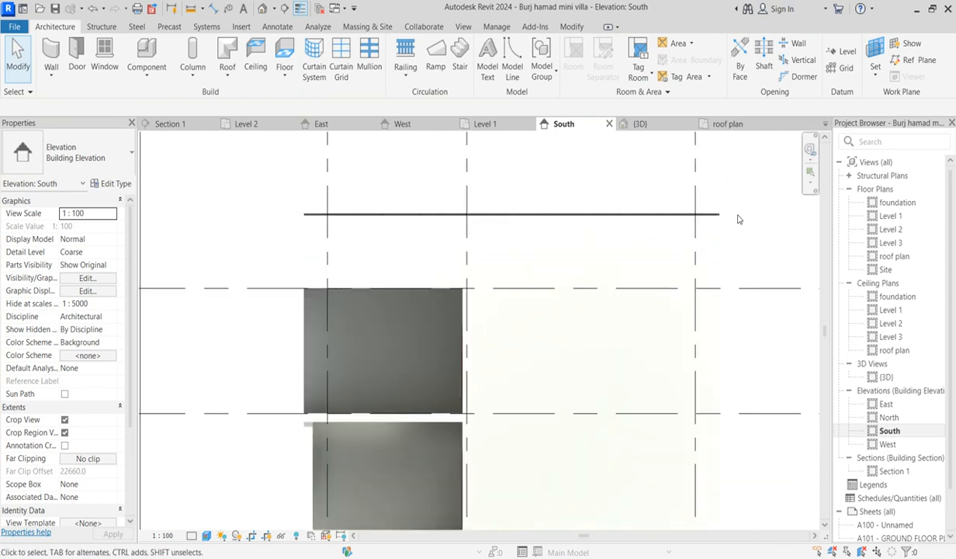
Open the roof's footprint sketch for editing in the roof plan floor plan
{"action": "double_click", "coordinate": [697, 220]}
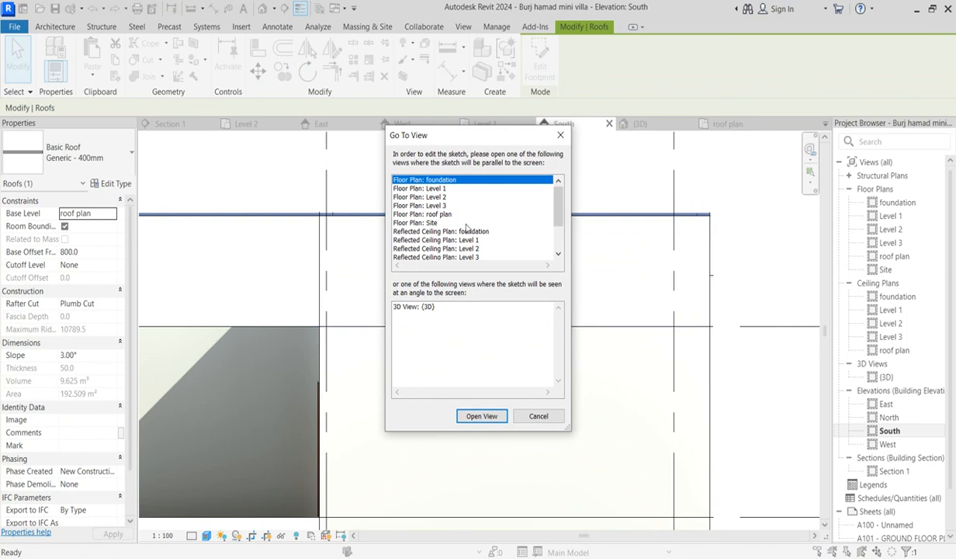
{"action": "left_click", "coordinate": [438, 215]}
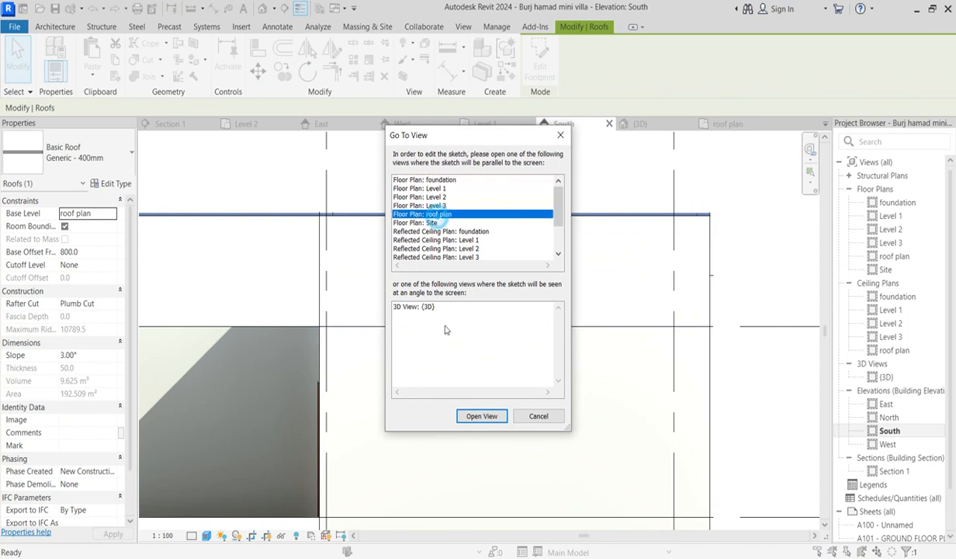
{"action": "left_click", "coordinate": [481, 417]}
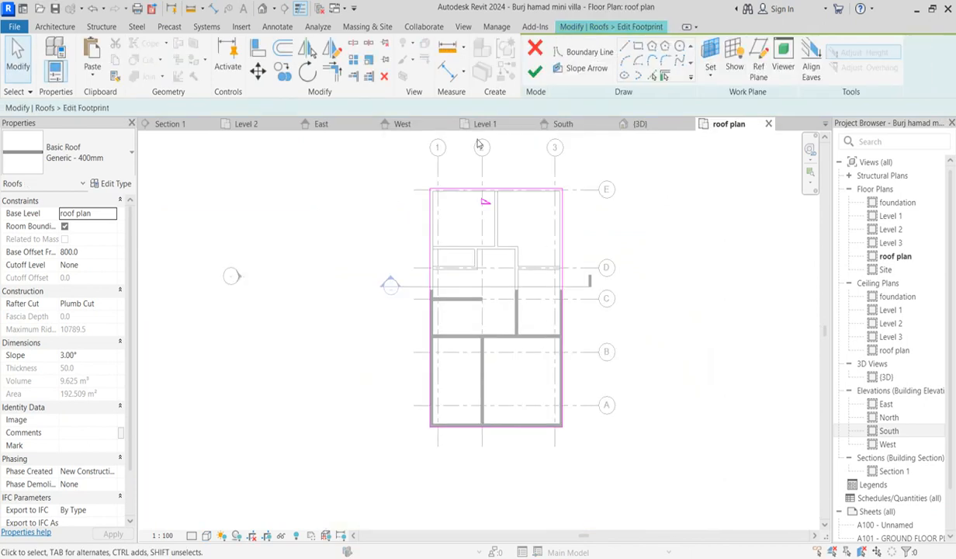
Offset the roof's boundary lines outward by 75 mm without keeping copies and finish the footprint
{"action": "left_click", "coordinate": [283, 48]}
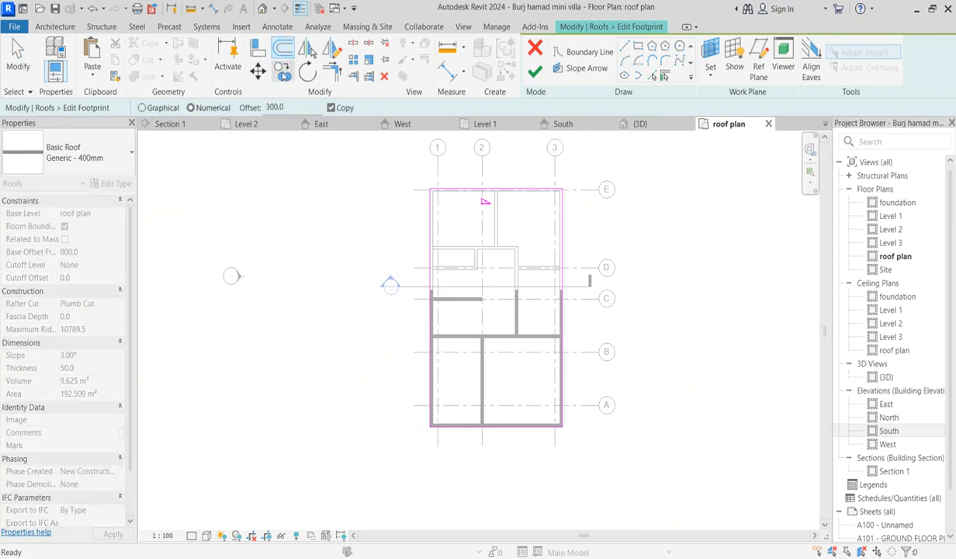
{"action": "double_click", "coordinate": [276, 107]}
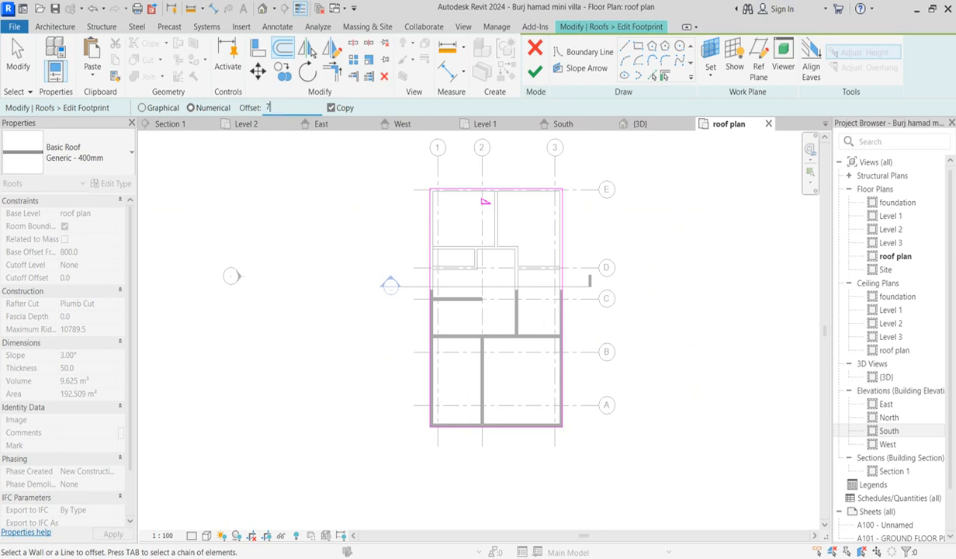
{"action": "scroll", "coordinate": [593, 220], "scroll_direction": "up", "scroll_amount": 3}
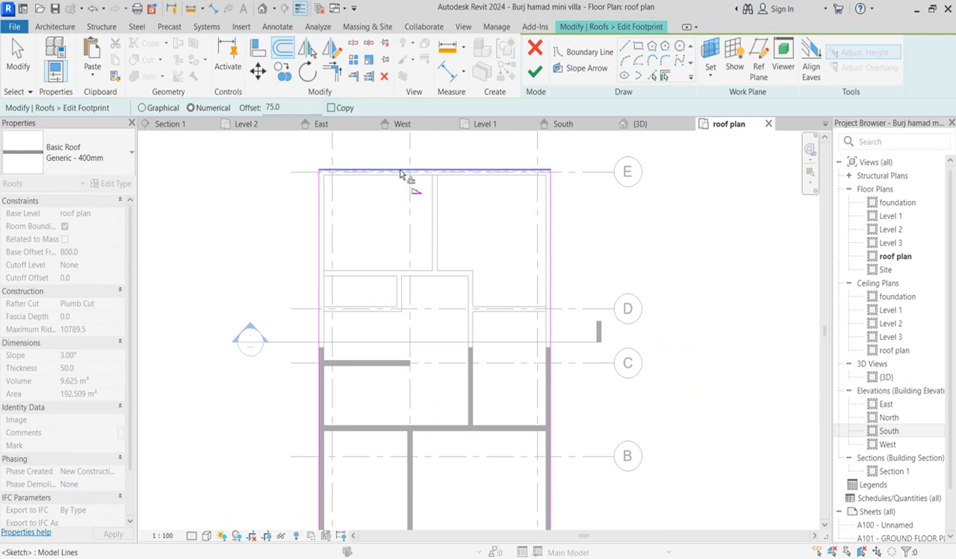
{"action": "left_click", "coordinate": [318, 265]}
{"action": "left_click", "coordinate": [554, 265]}
{"action": "scroll", "coordinate": [555, 266], "scroll_direction": "down", "scroll_amount": 5}
{"action": "scroll", "coordinate": [552, 452], "scroll_direction": "up", "scroll_amount": 4}
{"action": "left_click", "coordinate": [509, 369]}
{"action": "left_click", "coordinate": [536, 71]}
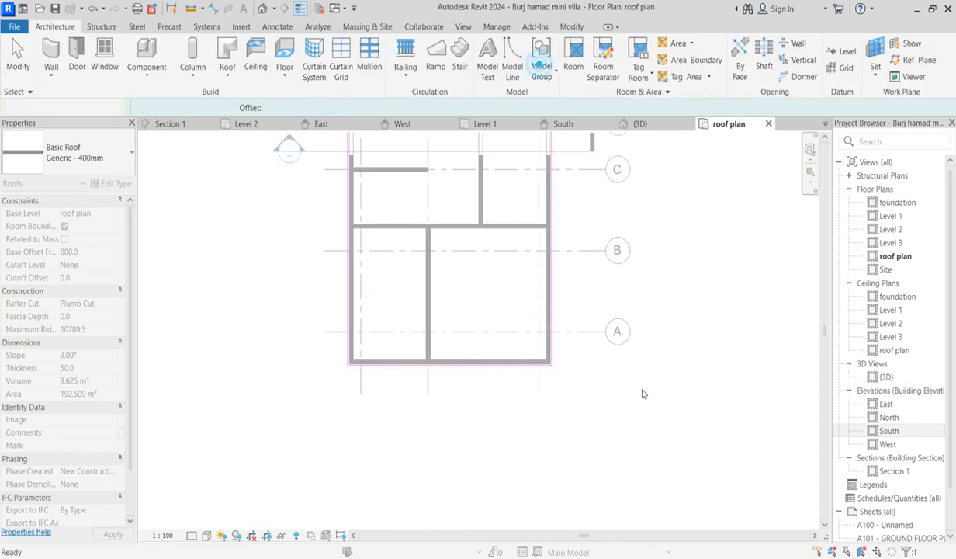
{"action": "left_click", "coordinate": [642, 394]}
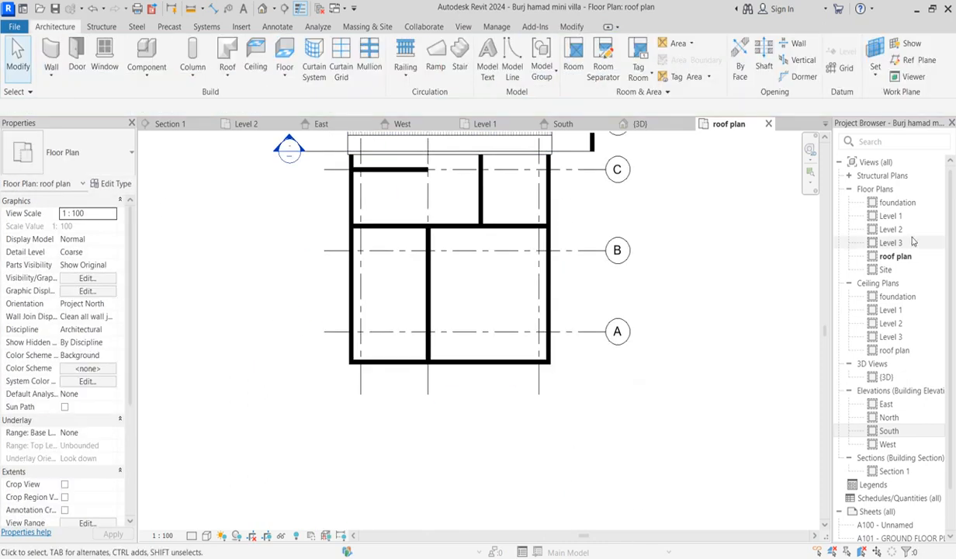
Examine the roof overhang and the upper perimeter walls from both front corners in the 3D view
{"action": "double_click", "coordinate": [886, 377]}
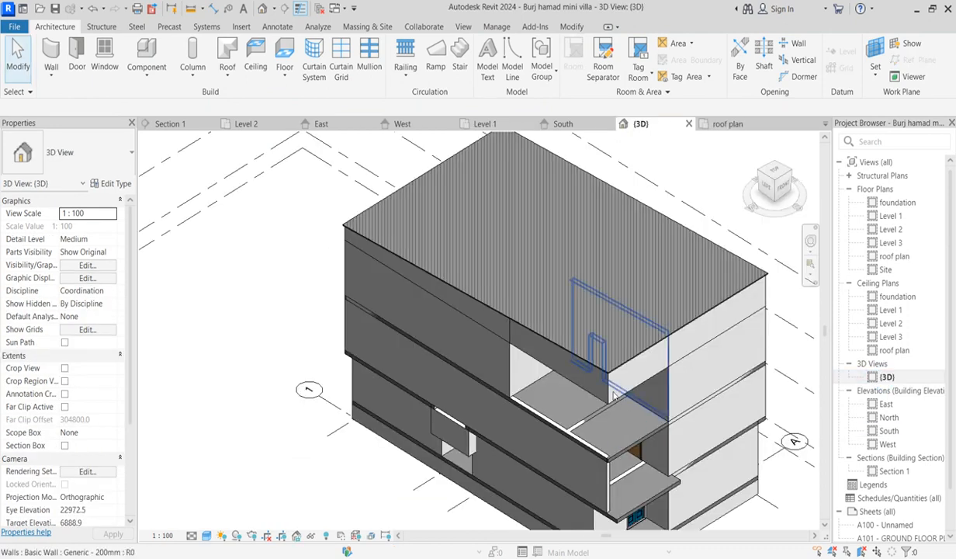
{"action": "scroll", "coordinate": [328, 244], "scroll_direction": "down", "scroll_amount": 3}
{"action": "scroll", "coordinate": [596, 244], "scroll_direction": "up", "scroll_amount": 3}
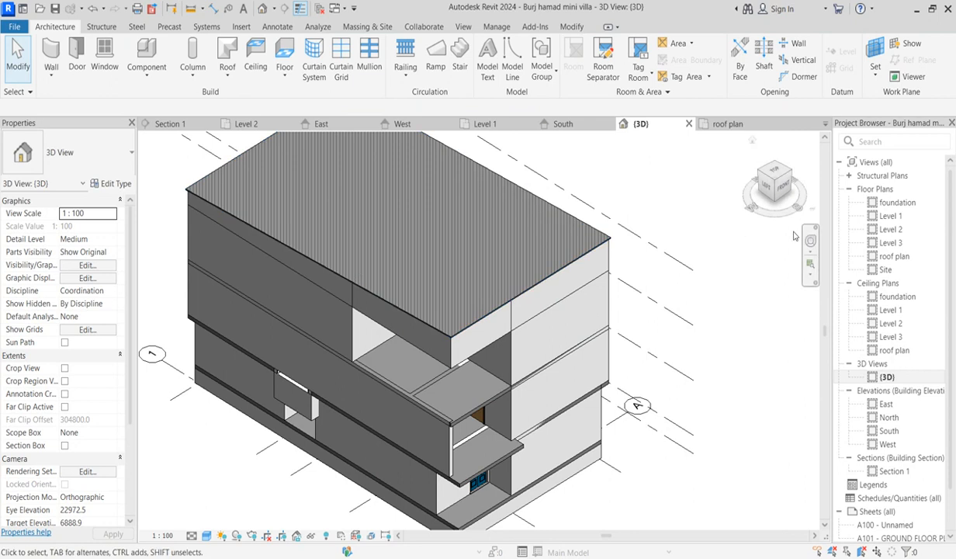
{"action": "scroll", "coordinate": [510, 362], "scroll_direction": "down", "scroll_amount": 2}
{"action": "scroll", "coordinate": [510, 362], "scroll_direction": "up", "scroll_amount": 2}
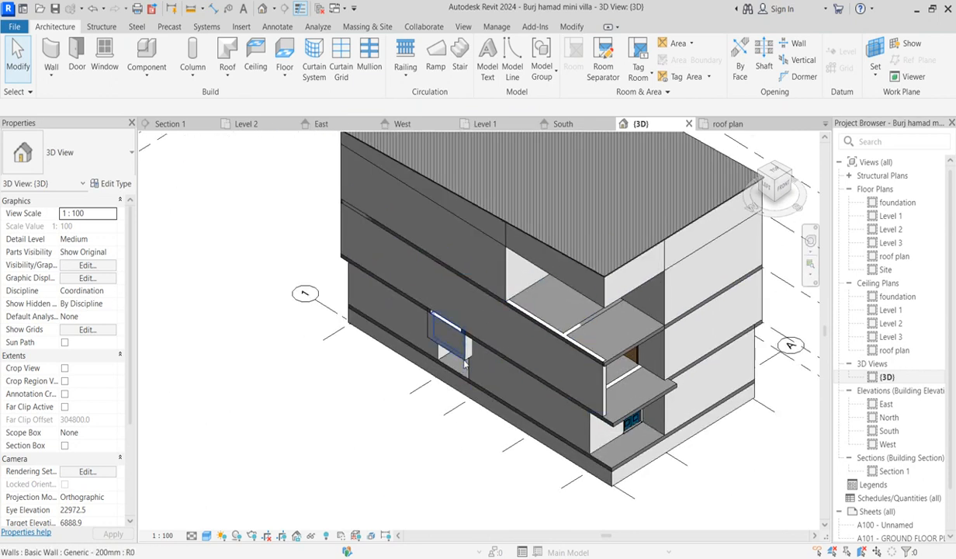
{"action": "scroll", "coordinate": [640, 330], "scroll_direction": "down", "scroll_amount": 3}
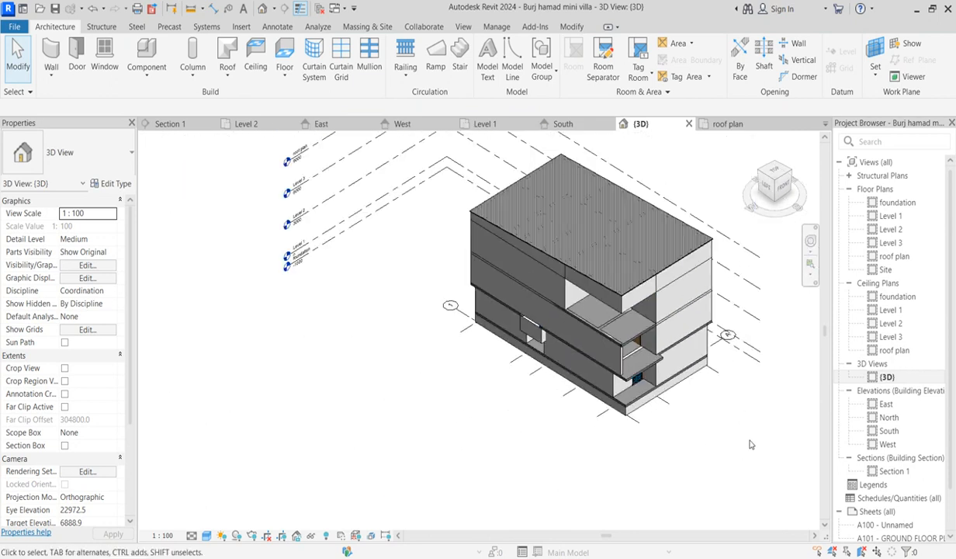
{"action": "scroll", "coordinate": [718, 235], "scroll_direction": "up", "scroll_amount": 2}
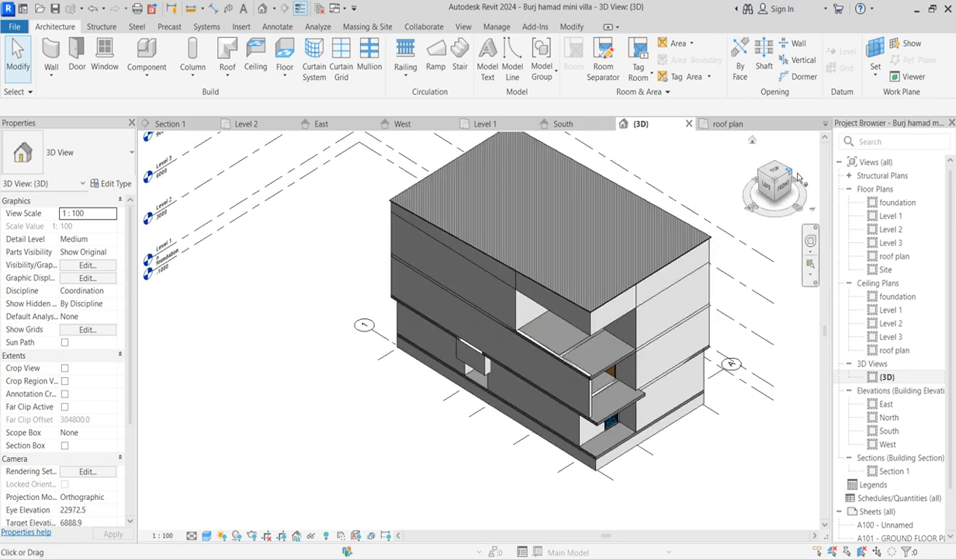
{"action": "left_click_drag", "start_coordinate": [788, 173], "coordinate": [761, 201]}
{"action": "scroll", "coordinate": [490, 341], "scroll_direction": "down", "scroll_amount": 2}
{"action": "middle_click_drag", "start_coordinate": [437, 233], "coordinate": [450, 333]}
{"action": "scroll", "coordinate": [406, 361], "scroll_direction": "up", "scroll_amount": 2}
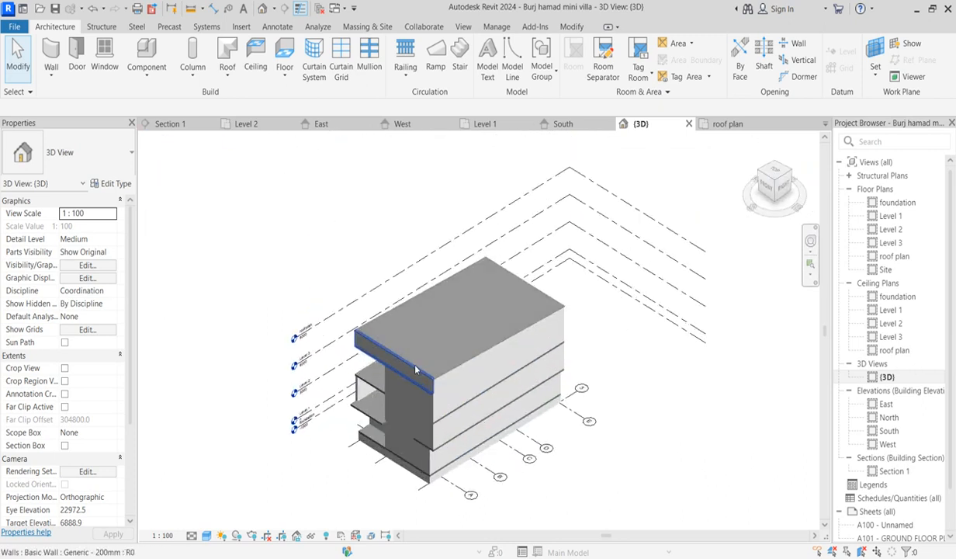
{"action": "scroll", "coordinate": [425, 356], "scroll_direction": "up", "scroll_amount": 2}
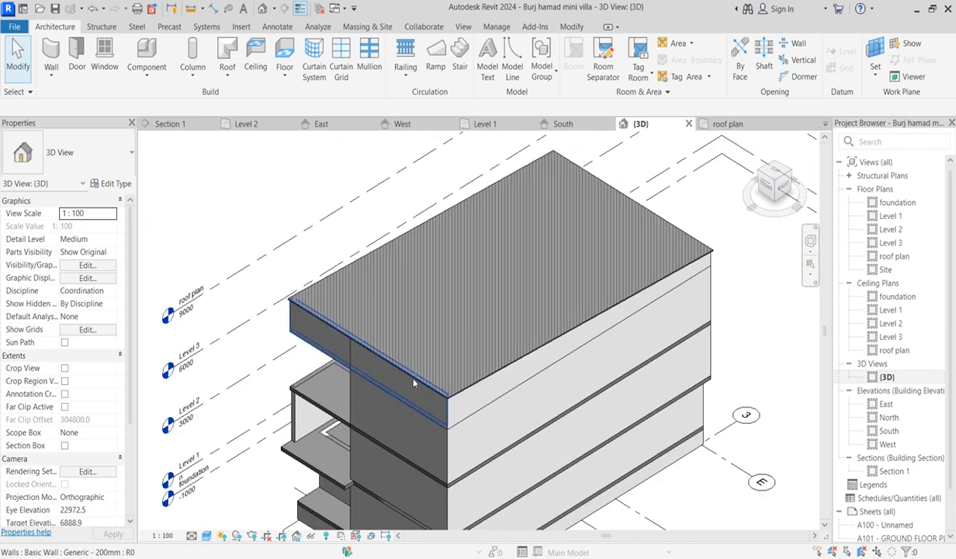
Open the Roofing, Tile material of the roof type's structure layer for editing
{"action": "left_click", "coordinate": [311, 313]}
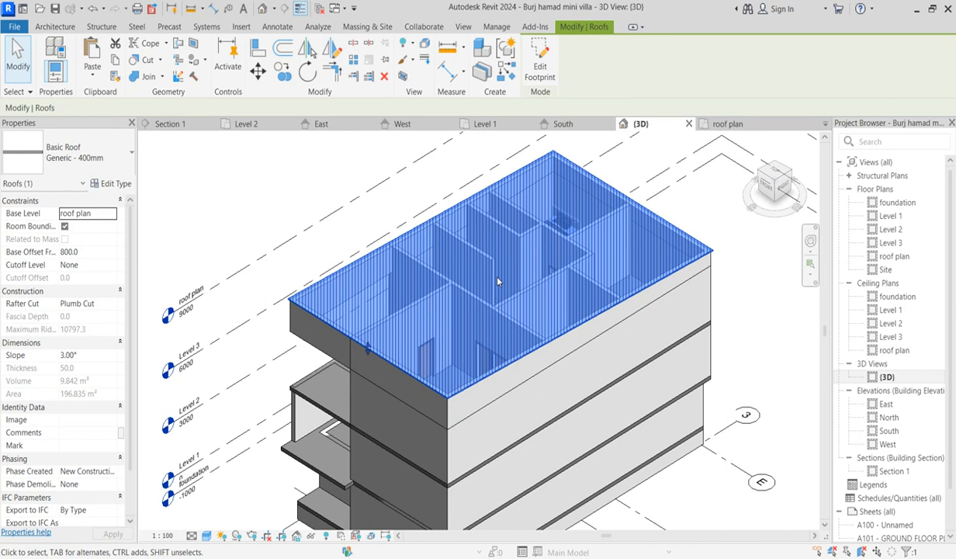
{"action": "left_click", "coordinate": [116, 183]}
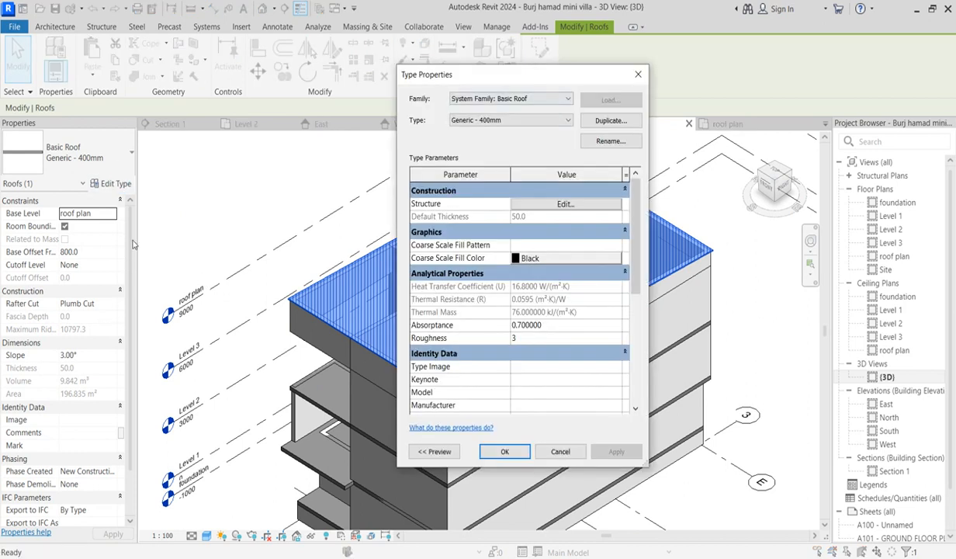
{"action": "left_click", "coordinate": [571, 205]}
{"action": "left_click", "coordinate": [512, 205]}
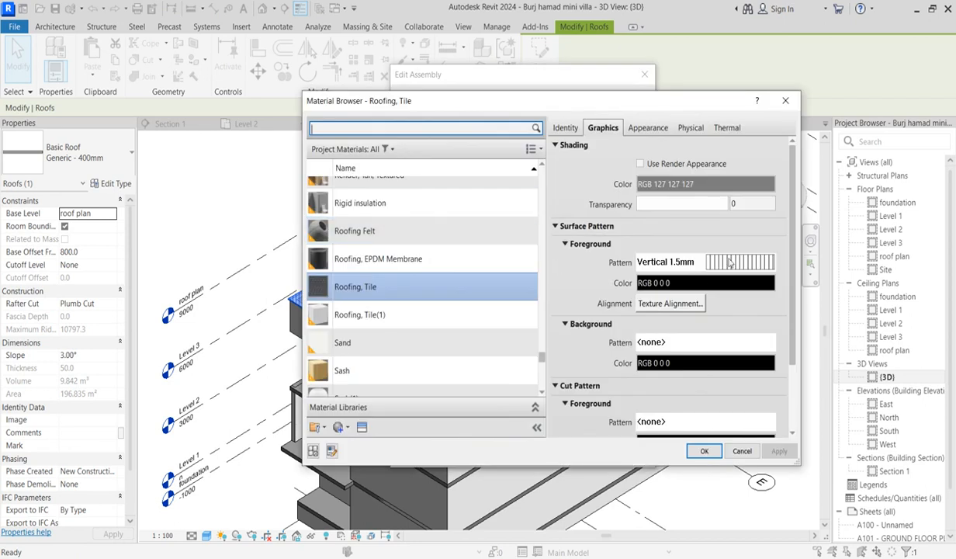
Duplicate the Brick Soldier Course model pattern as a new surface pattern named vertii, keeping parallel lines at 90° and 75 mm spacing
{"action": "left_click", "coordinate": [737, 264]}
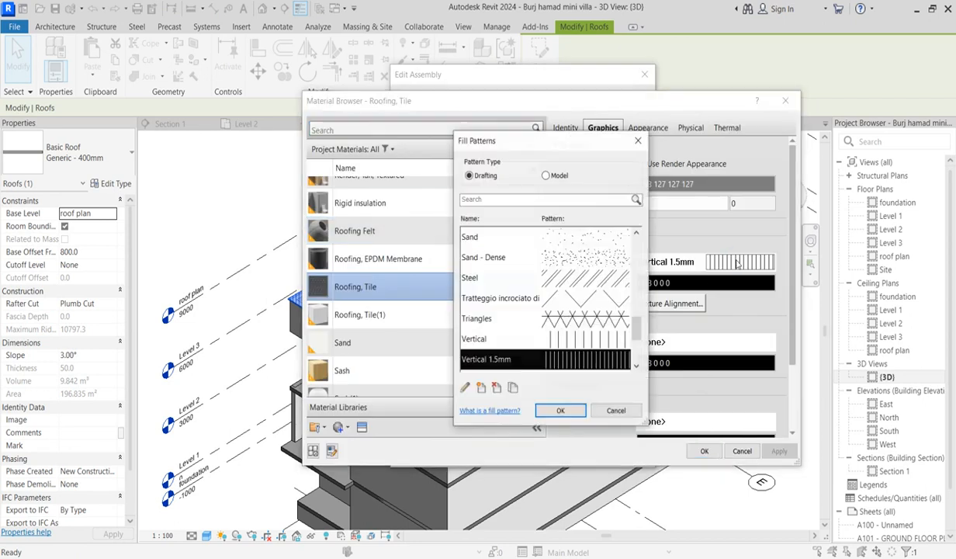
{"action": "left_click", "coordinate": [546, 177]}
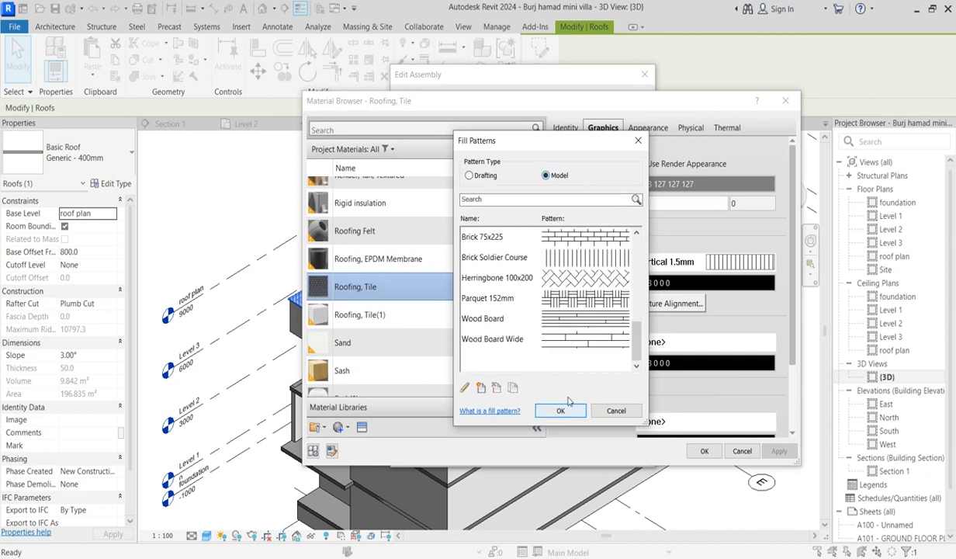
{"action": "left_click", "coordinate": [557, 263]}
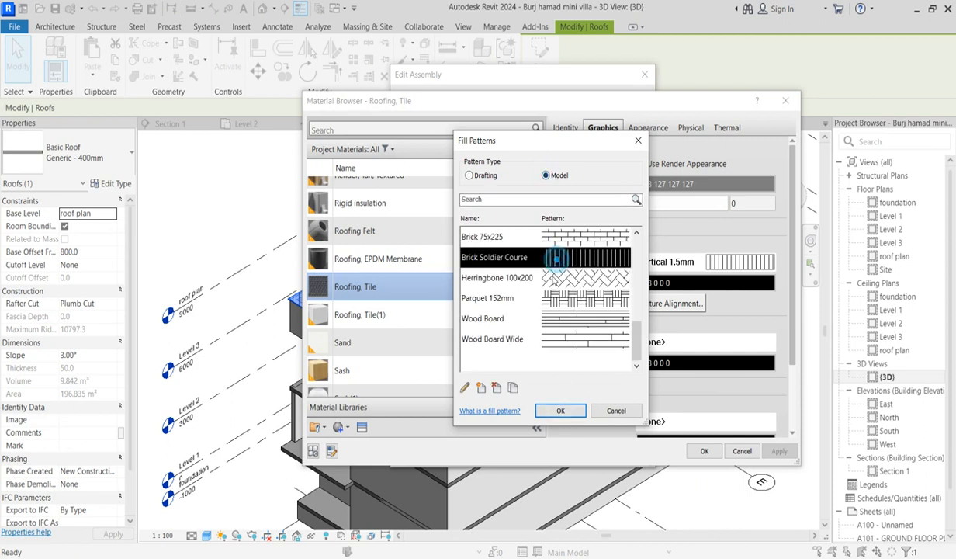
{"action": "left_click", "coordinate": [513, 388]}
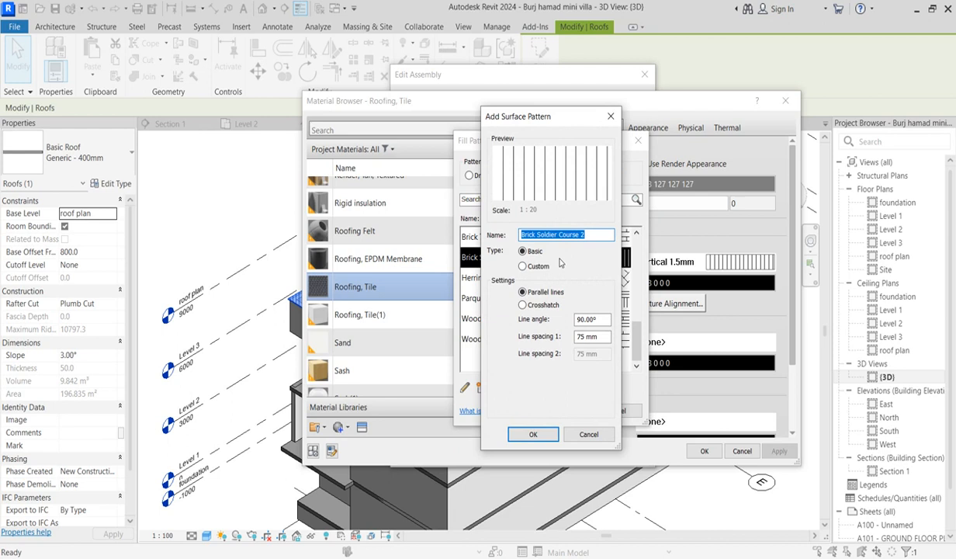
{"action": "type", "text": "vertii"}
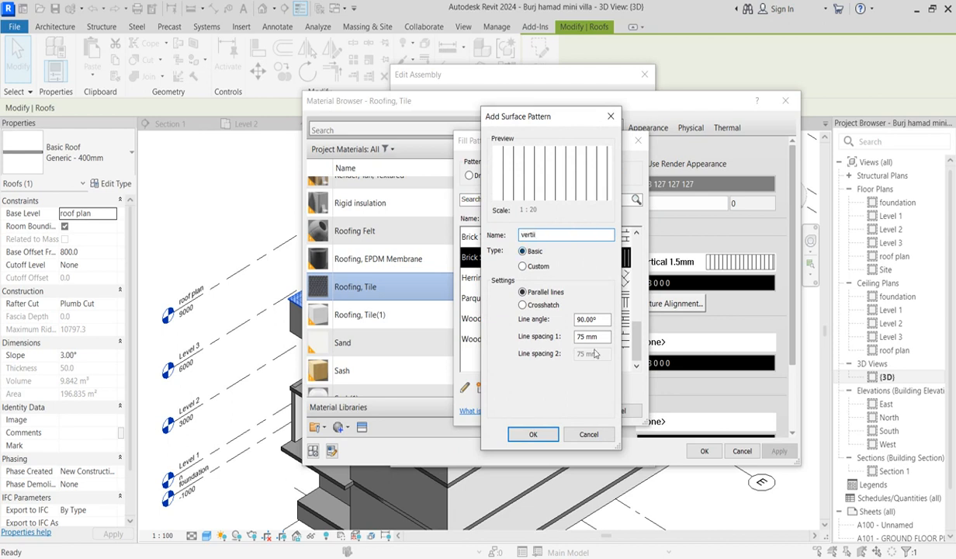
{"action": "left_click", "coordinate": [534, 435]}
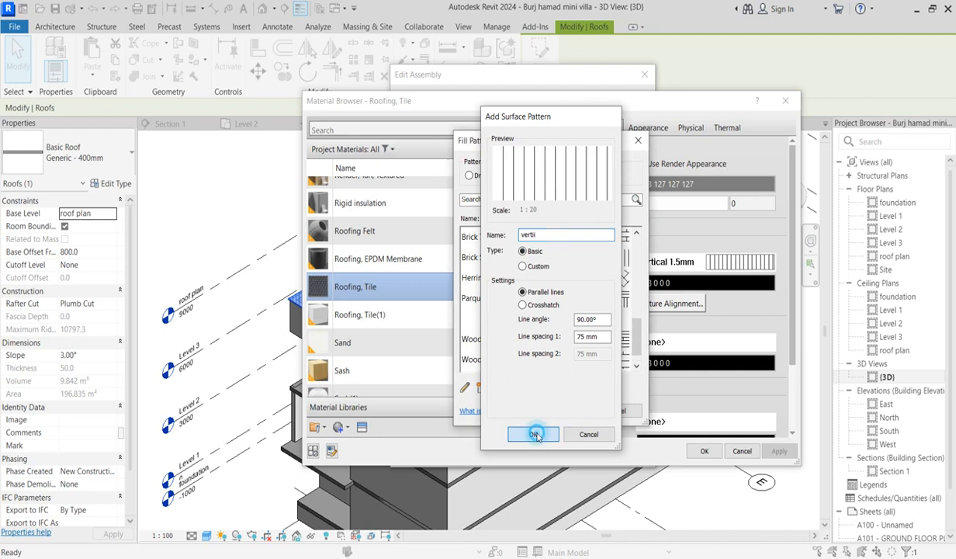
Apply the vertii pattern as the roof material's surface foreground and confirm the roof type's assembly and properties
{"action": "left_click", "coordinate": [561, 413]}
{"action": "left_click", "coordinate": [704, 450]}
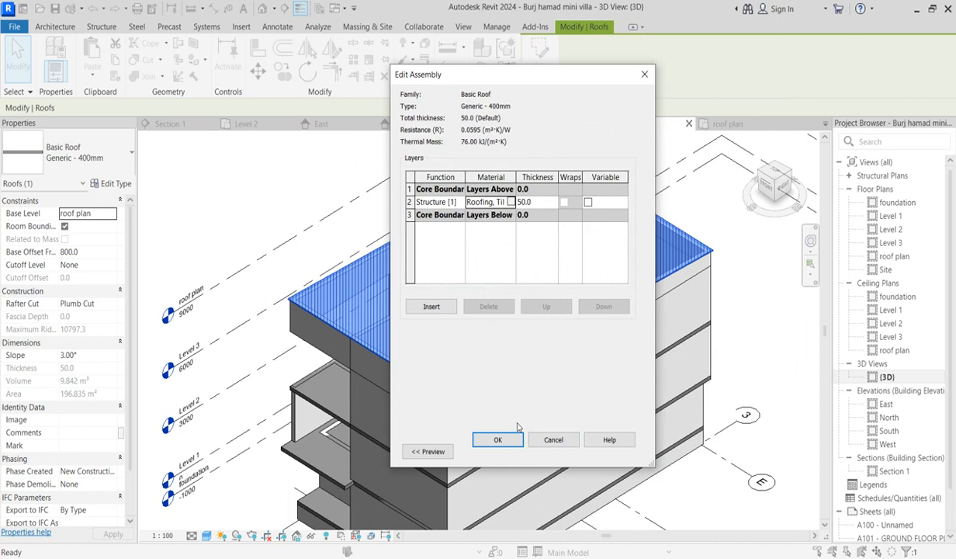
{"action": "left_click", "coordinate": [497, 439]}
{"action": "left_click", "coordinate": [501, 461]}
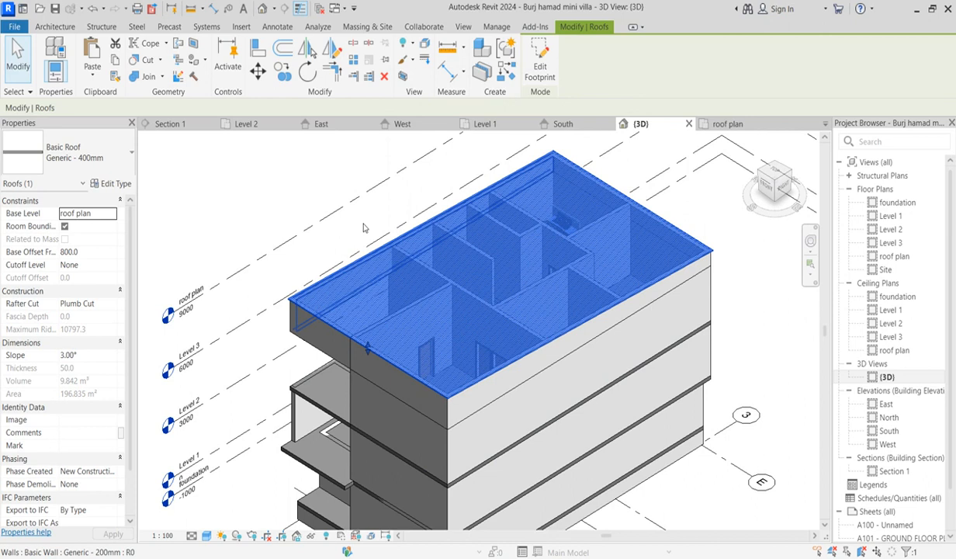
{"action": "left_click", "coordinate": [364, 227]}
Examine the roof's surface pattern and the villa's exterior walls and balconies from both front corners in the 3D view
{"action": "scroll", "coordinate": [309, 337], "scroll_direction": "up", "scroll_amount": 5}
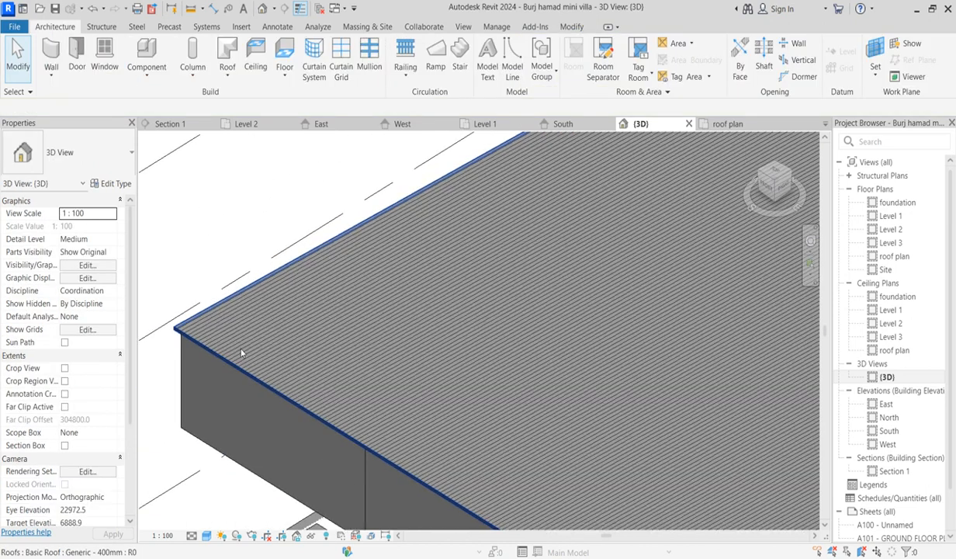
{"action": "scroll", "coordinate": [673, 233], "scroll_direction": "down", "scroll_amount": 8}
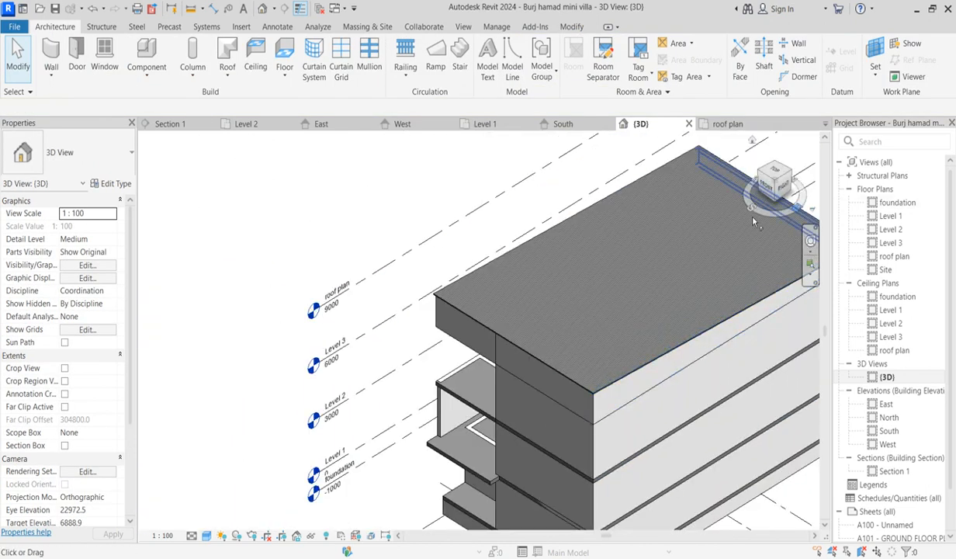
{"action": "scroll", "coordinate": [599, 320], "scroll_direction": "down", "scroll_amount": 4}
{"action": "scroll", "coordinate": [665, 423], "scroll_direction": "up", "scroll_amount": 4}
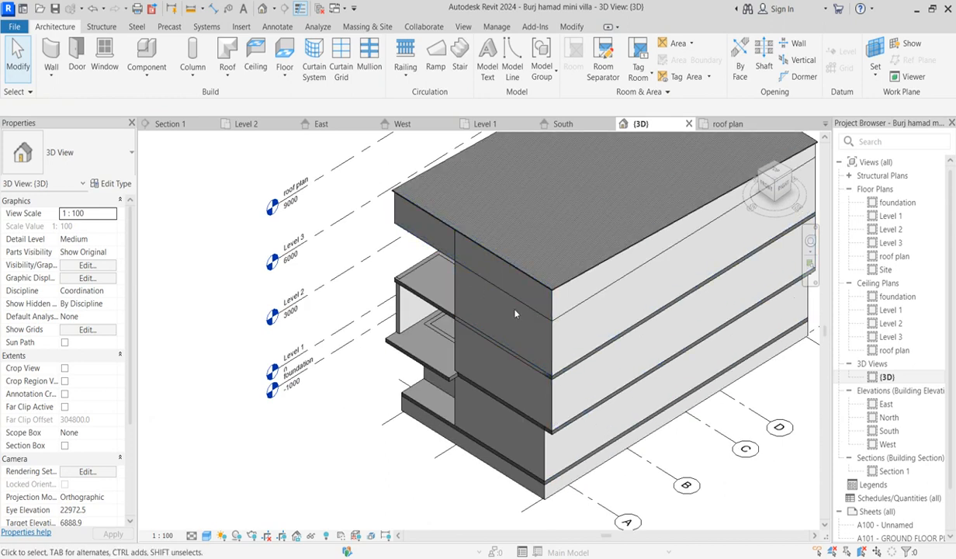
{"action": "scroll", "coordinate": [509, 309], "scroll_direction": "down", "scroll_amount": 4}
{"action": "scroll", "coordinate": [509, 308], "scroll_direction": "up", "scroll_amount": 4}
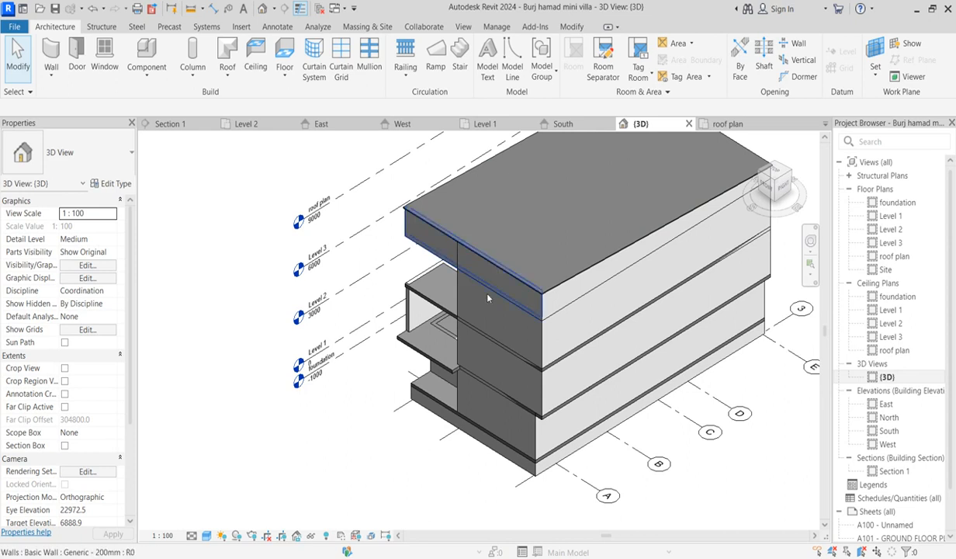
{"action": "scroll", "coordinate": [544, 317], "scroll_direction": "down", "scroll_amount": 4}
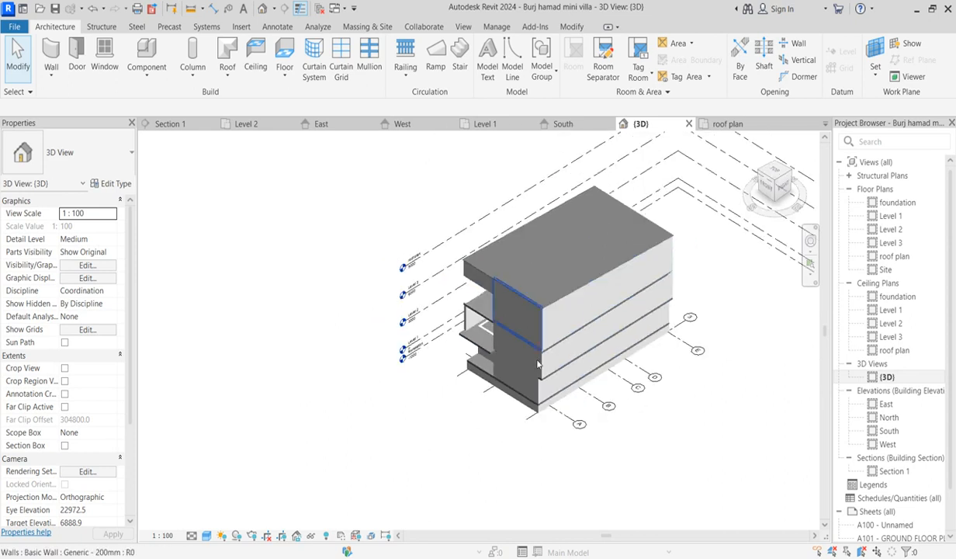
{"action": "scroll", "coordinate": [489, 347], "scroll_direction": "up", "scroll_amount": 5}
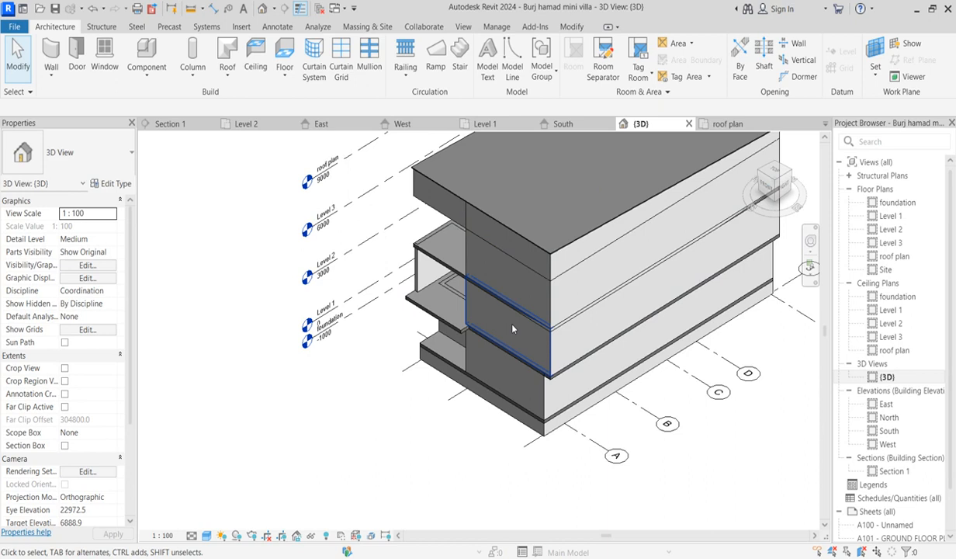
{"action": "scroll", "coordinate": [492, 311], "scroll_direction": "down", "scroll_amount": 4}
{"action": "left_click", "coordinate": [759, 173]}
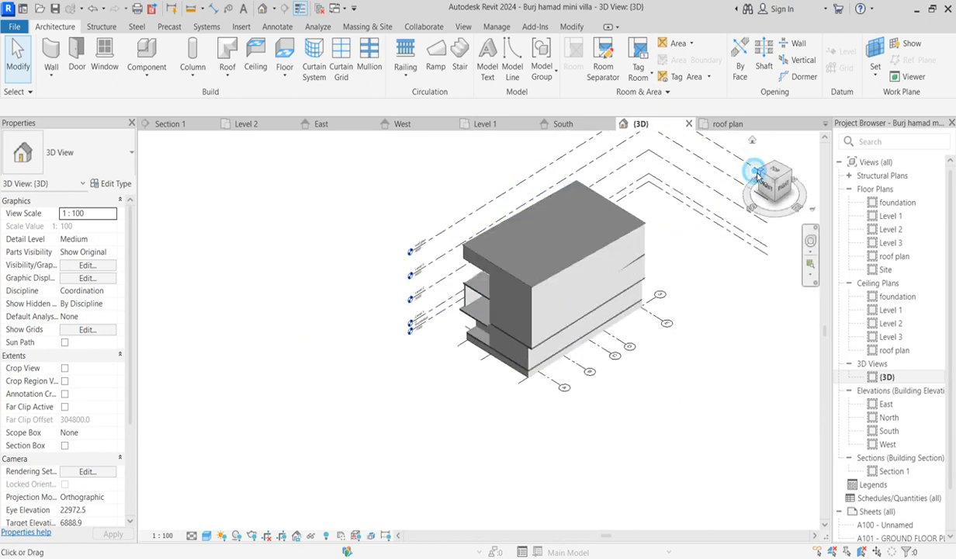
{"action": "middle_click_drag", "start_coordinate": [677, 264], "coordinate": [615, 380]}
{"action": "scroll", "coordinate": [619, 379], "scroll_direction": "up", "scroll_amount": 2}
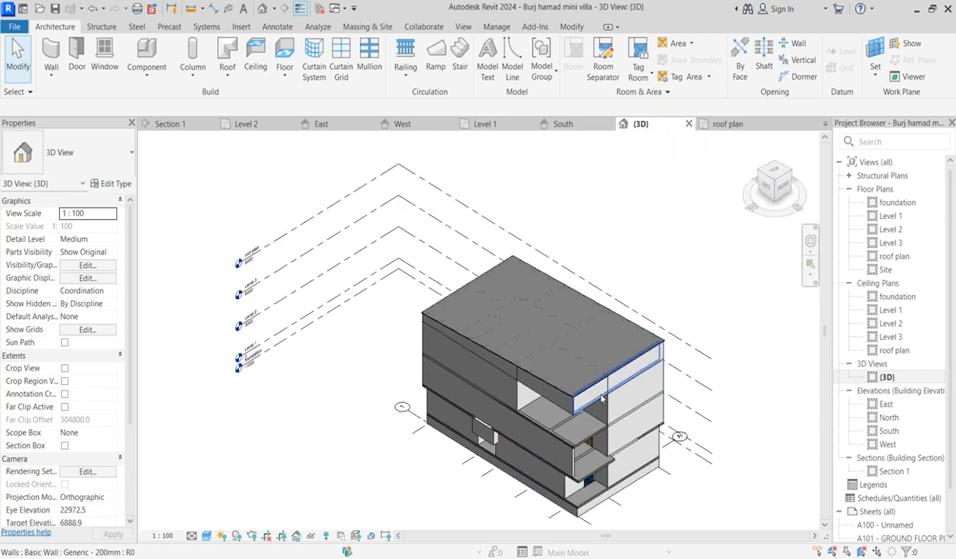
{"action": "scroll", "coordinate": [575, 389], "scroll_direction": "up", "scroll_amount": 2}
{"action": "scroll", "coordinate": [590, 420], "scroll_direction": "down", "scroll_amount": 3}
{"action": "scroll", "coordinate": [598, 445], "scroll_direction": "up", "scroll_amount": 5}
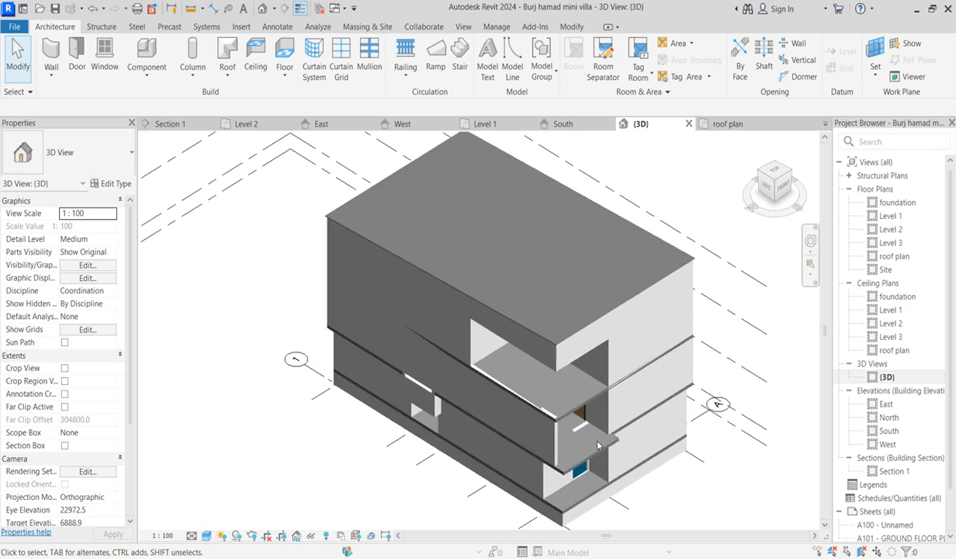
In the South elevation, draw wide detail lines horizontally across the upper facade from outside the west wall to grid 3, and down grid 3 to the foundation
{"action": "double_click", "coordinate": [888, 432]}
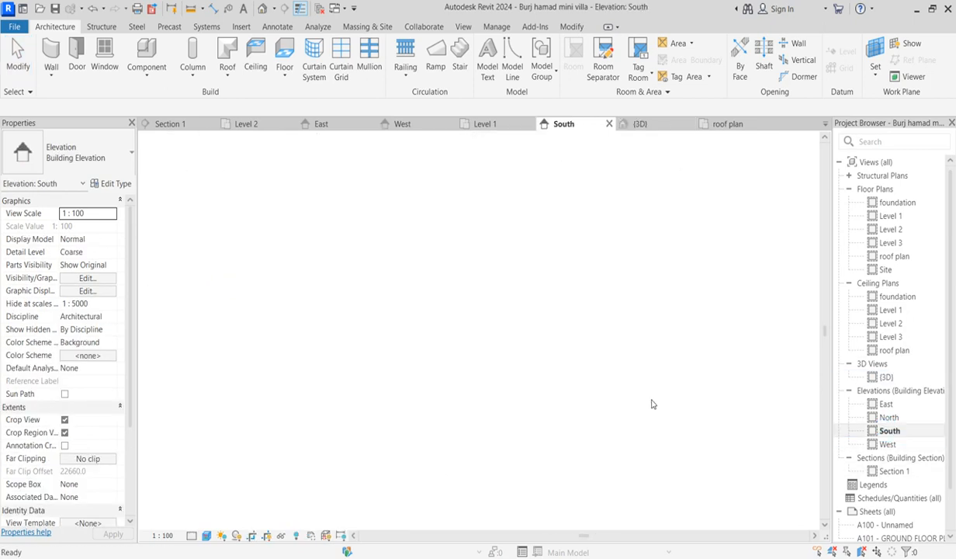
{"action": "scroll", "coordinate": [580, 324], "scroll_direction": "up", "scroll_amount": 5}
{"action": "scroll", "coordinate": [658, 302], "scroll_direction": "down", "scroll_amount": 5}
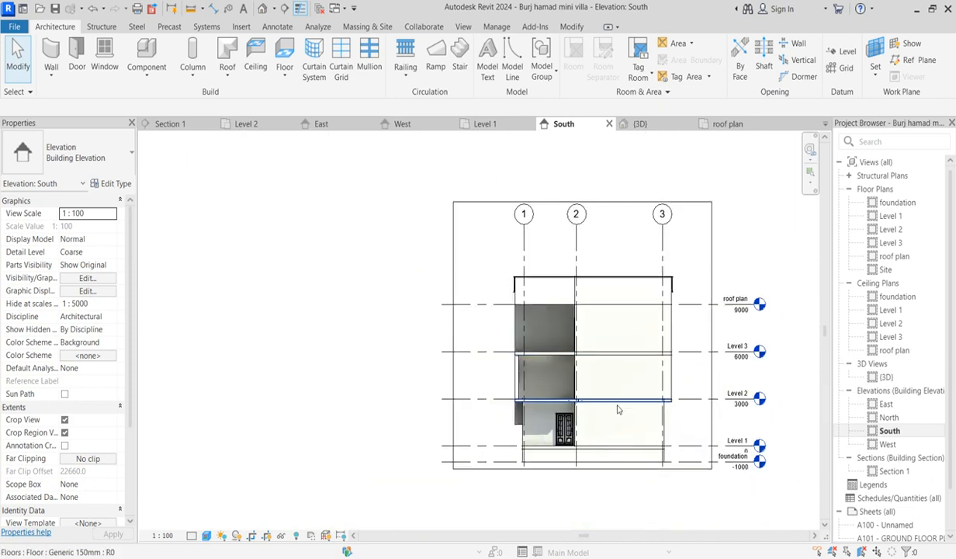
{"action": "scroll", "coordinate": [644, 433], "scroll_direction": "up", "scroll_amount": 2}
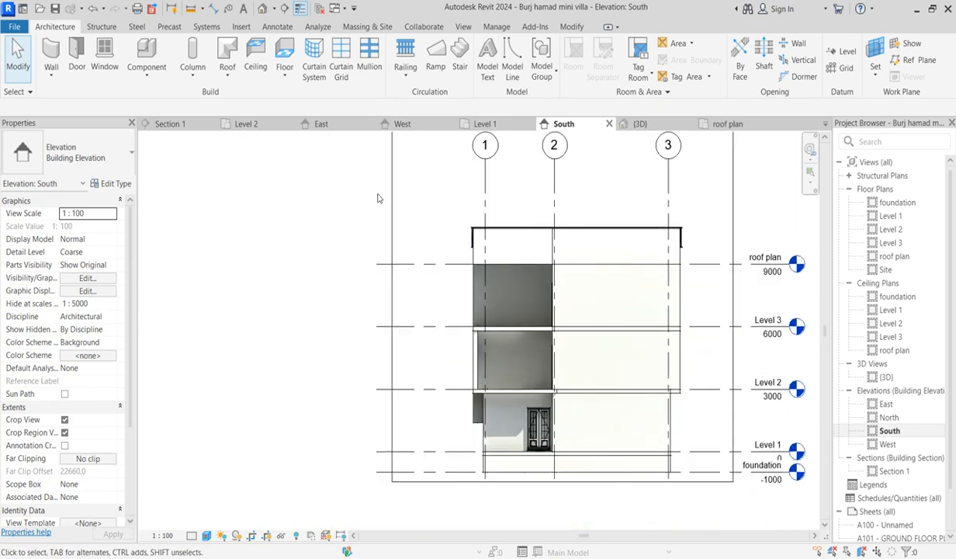
{"action": "left_click", "coordinate": [274, 29]}
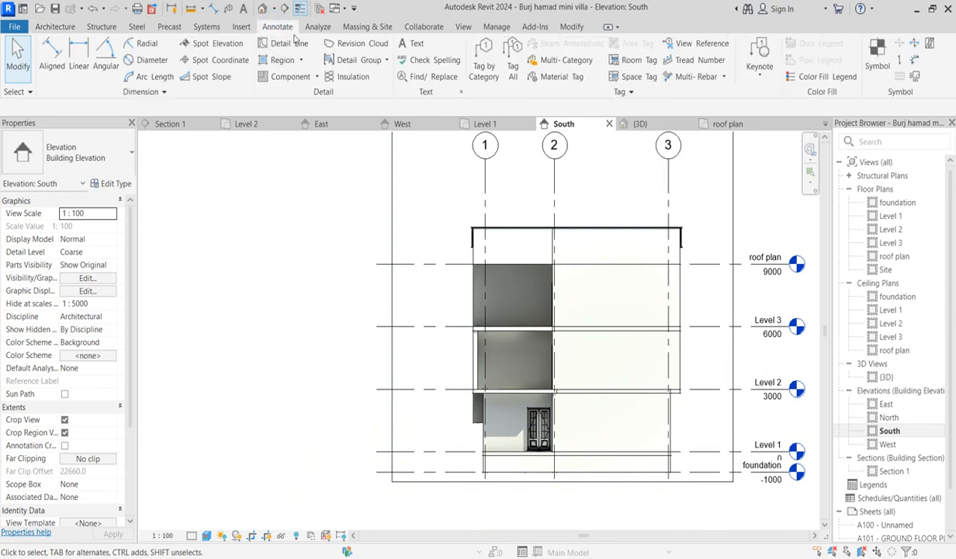
{"action": "left_click", "coordinate": [281, 38]}
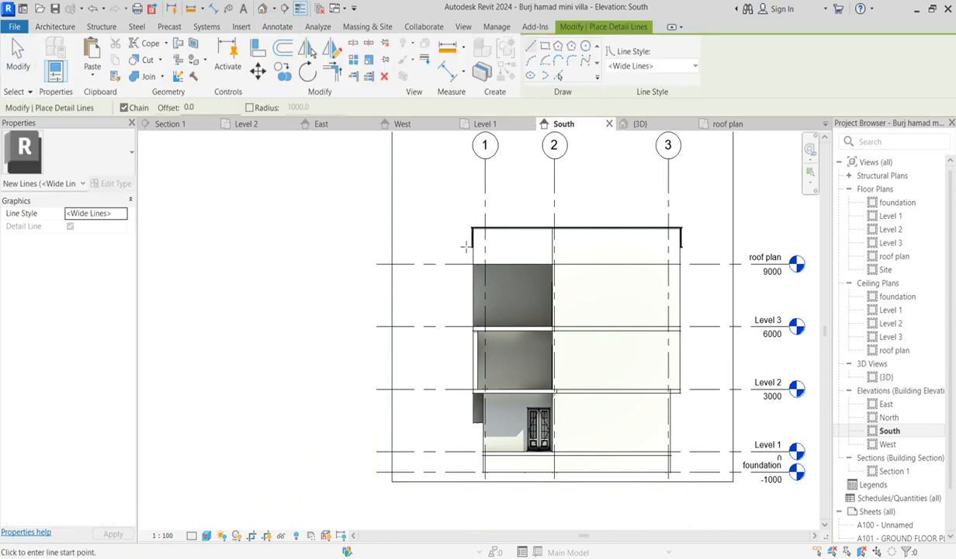
{"action": "scroll", "coordinate": [466, 246], "scroll_direction": "up", "scroll_amount": 1}
{"action": "scroll", "coordinate": [472, 246], "scroll_direction": "down", "scroll_amount": 1}
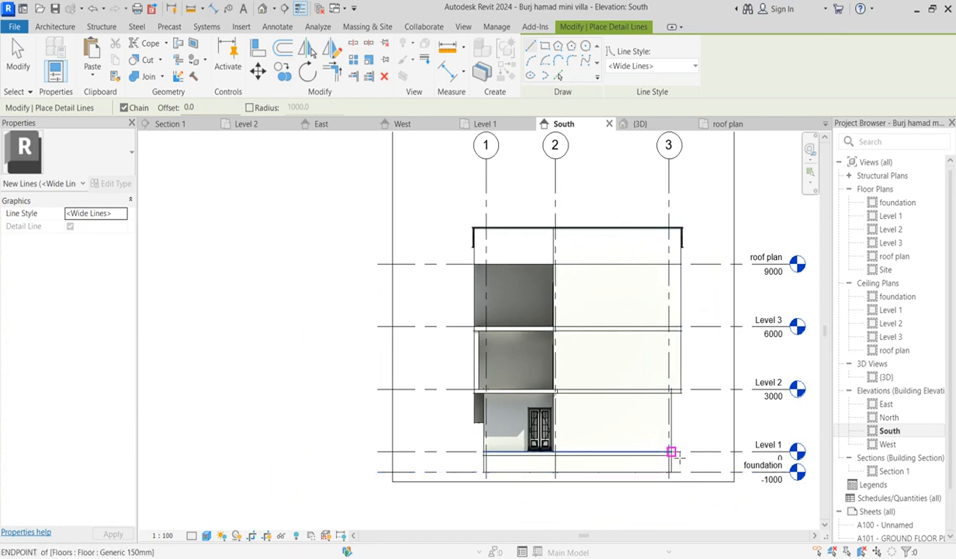
{"action": "left_click", "coordinate": [462, 240]}
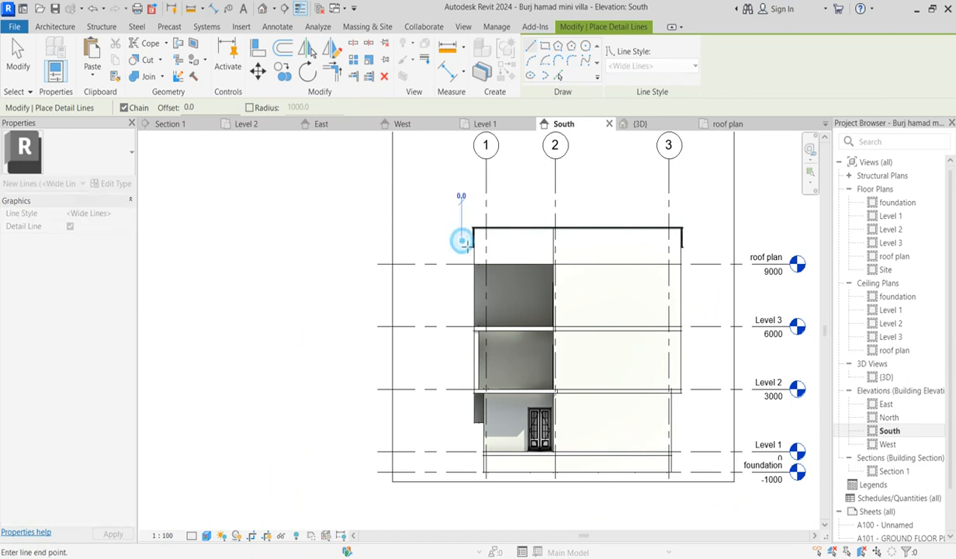
{"action": "left_click", "coordinate": [670, 241]}
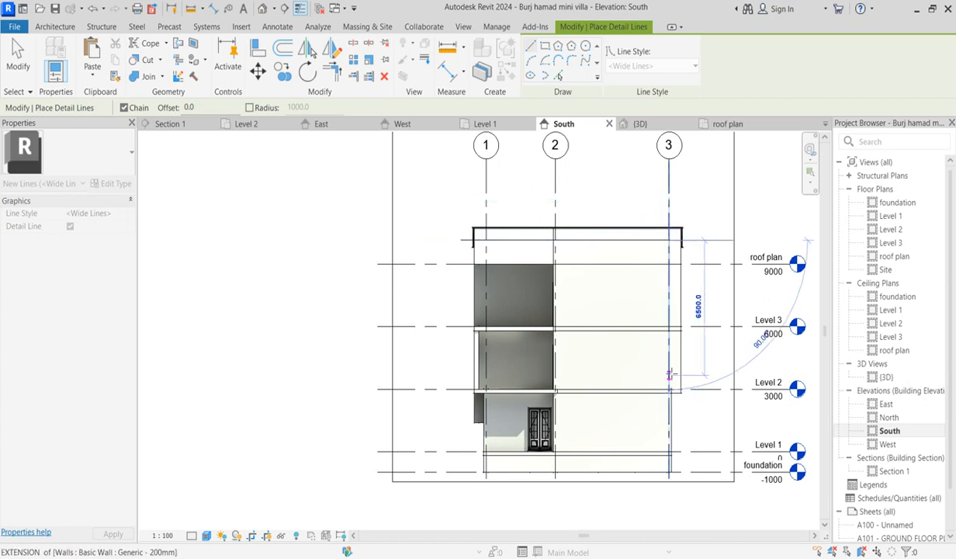
{"action": "left_click", "coordinate": [669, 479]}
Draw a diagonal detail line from the upper line's west end to the wall edge, continuing horizontally to grid 3 about 660 mm below the upper line
{"action": "scroll", "coordinate": [458, 248], "scroll_direction": "up", "scroll_amount": 3}
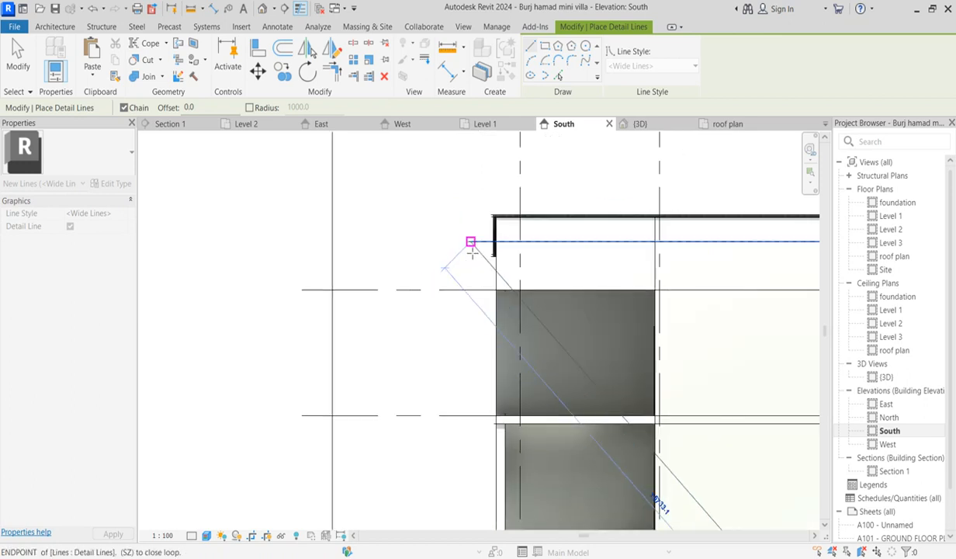
{"action": "right_click", "coordinate": [469, 245]}
{"action": "left_click", "coordinate": [502, 255]}
{"action": "left_click", "coordinate": [470, 241]}
{"action": "left_click", "coordinate": [496, 271]}
{"action": "scroll", "coordinate": [553, 267], "scroll_direction": "down", "scroll_amount": 3}
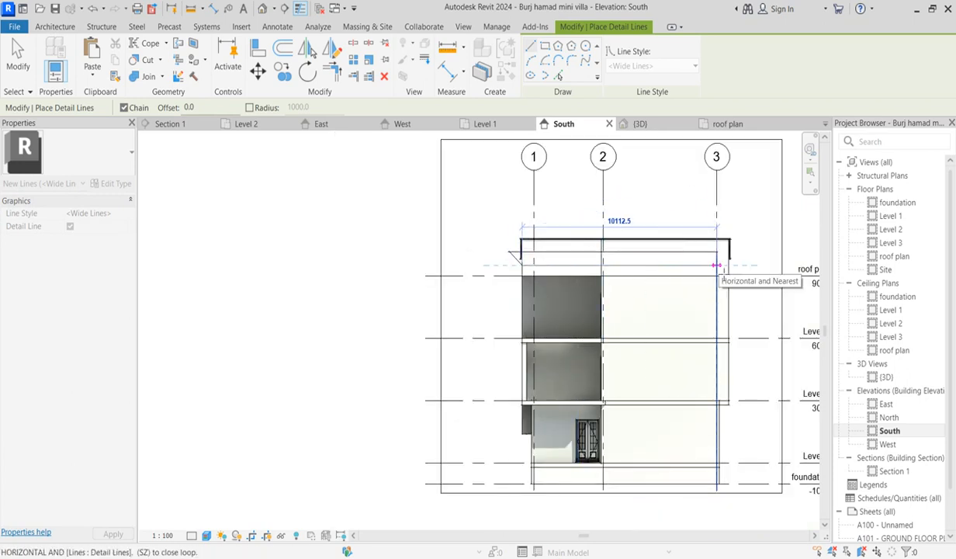
{"action": "left_click", "coordinate": [717, 265]}
{"action": "scroll", "coordinate": [716, 266], "scroll_direction": "up", "scroll_amount": 2}
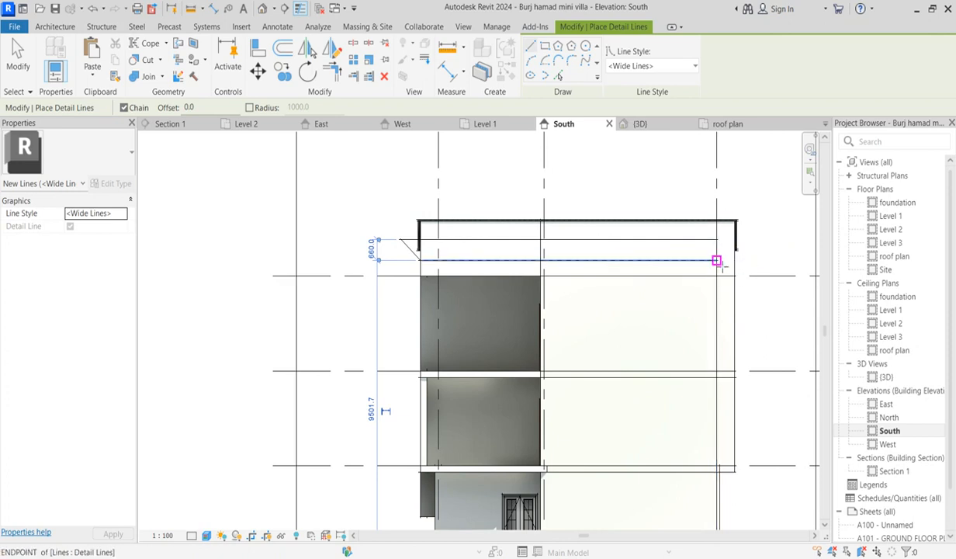
Draw a 45° detail line from the upper line's east end to the lower line, then about 10500 mm vertically down to the foundation
{"action": "left_click", "coordinate": [717, 241]}
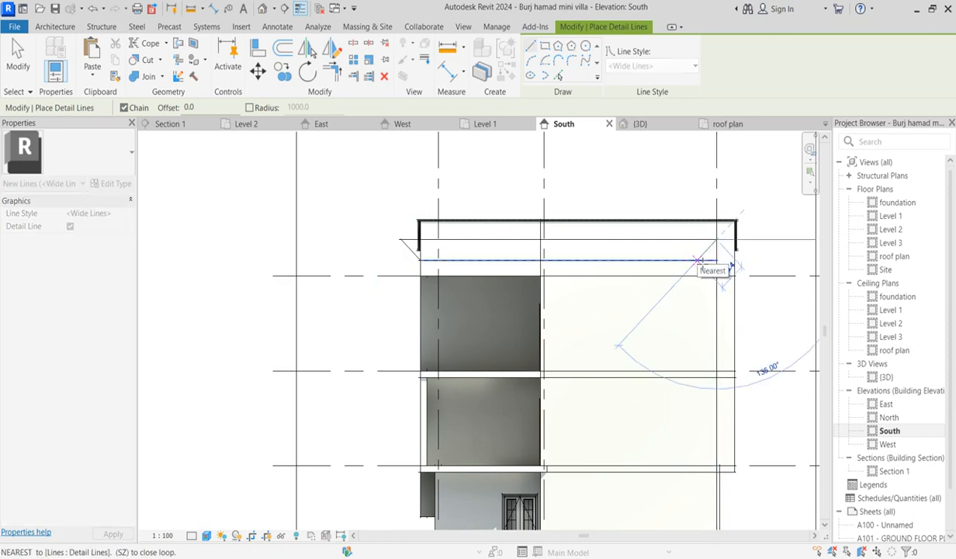
{"action": "left_click", "coordinate": [697, 260]}
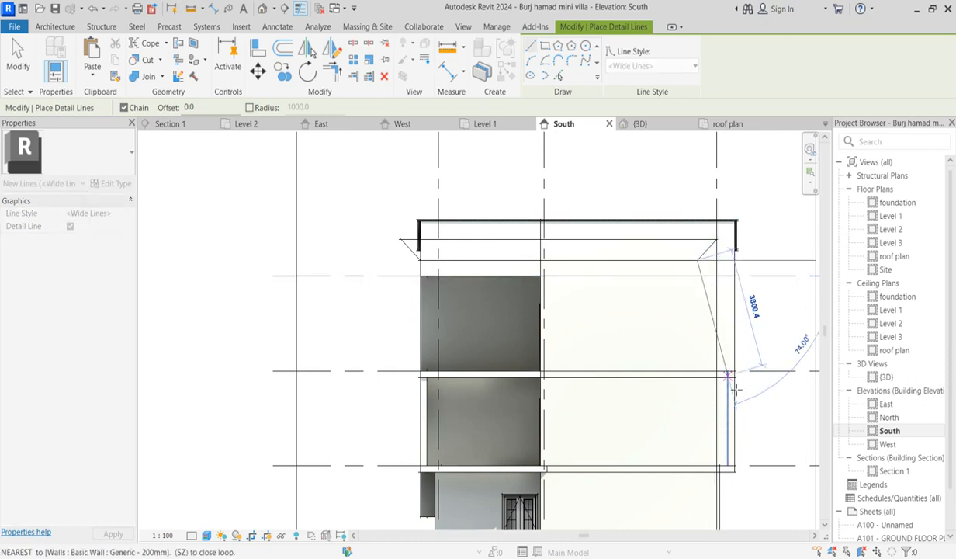
{"action": "scroll", "coordinate": [737, 390], "scroll_direction": "down", "scroll_amount": 4}
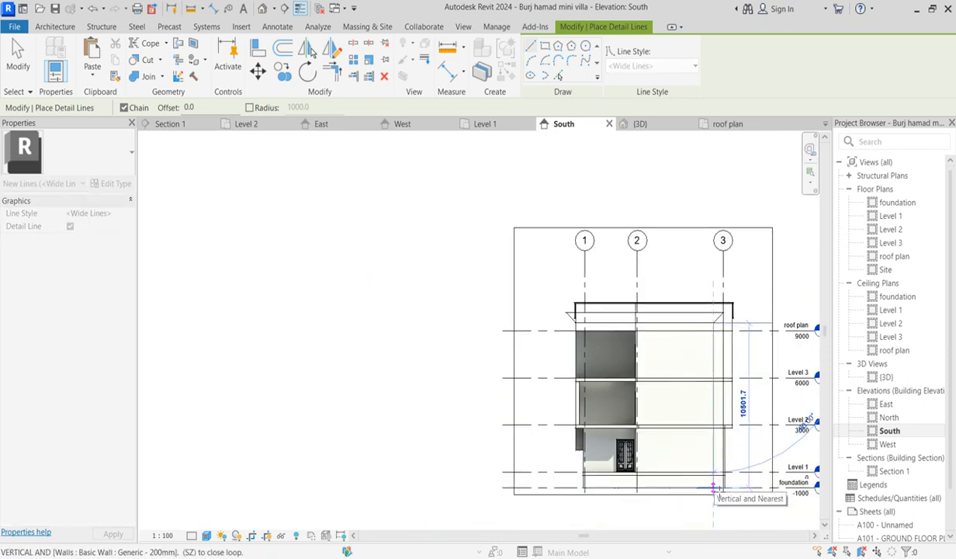
{"action": "key", "text": "Escape"}
{"action": "scroll", "coordinate": [712, 532], "scroll_direction": "up", "scroll_amount": 3}
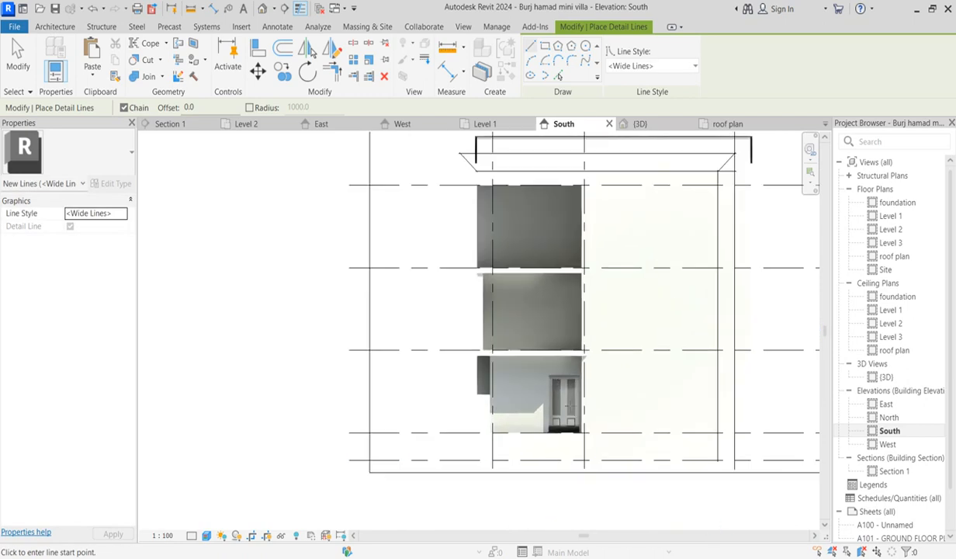
{"action": "scroll", "coordinate": [608, 326], "scroll_direction": "down", "scroll_amount": 2}
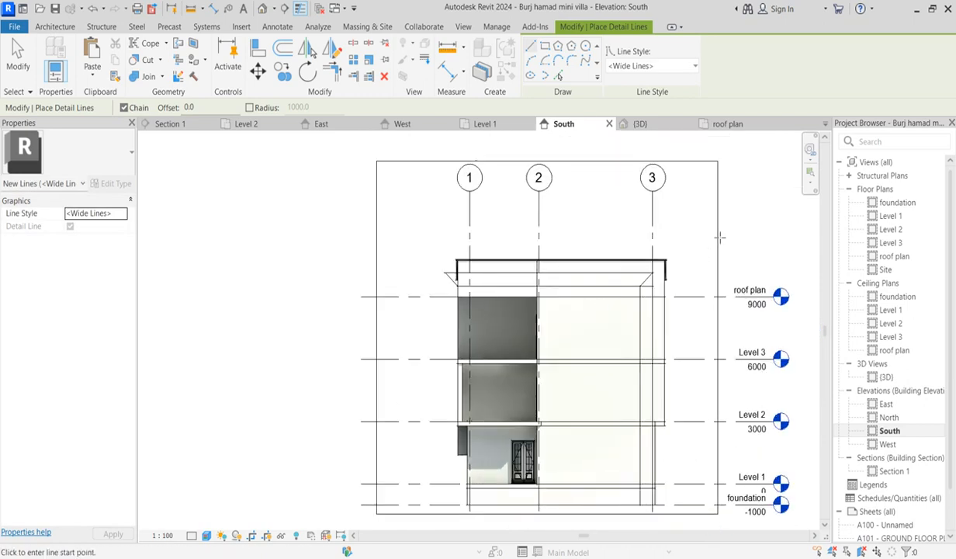
{"action": "right_click", "coordinate": [680, 217]}
{"action": "left_click", "coordinate": [704, 229]}
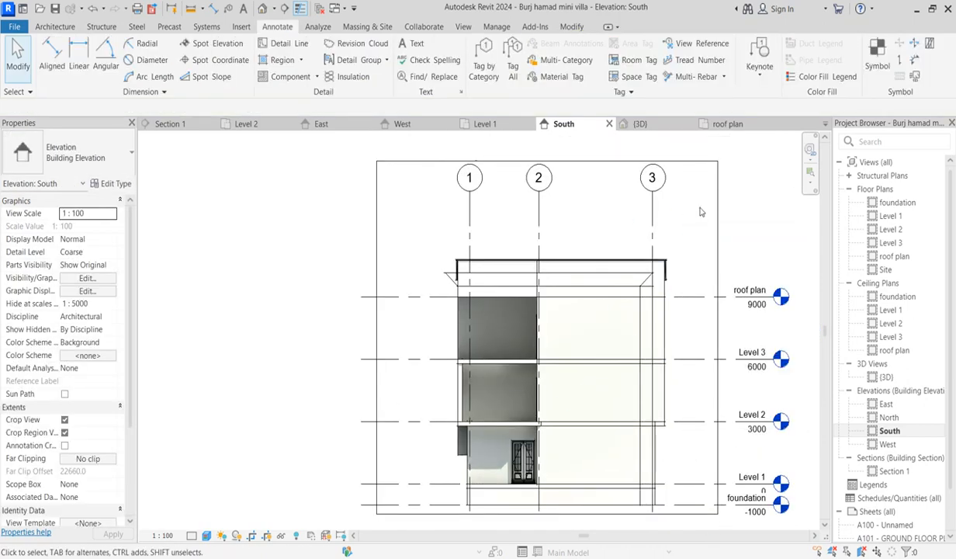
{"action": "right_click", "coordinate": [701, 208]}
{"action": "left_click", "coordinate": [729, 215]}
{"action": "scroll", "coordinate": [665, 295], "scroll_direction": "up", "scroll_amount": 4}
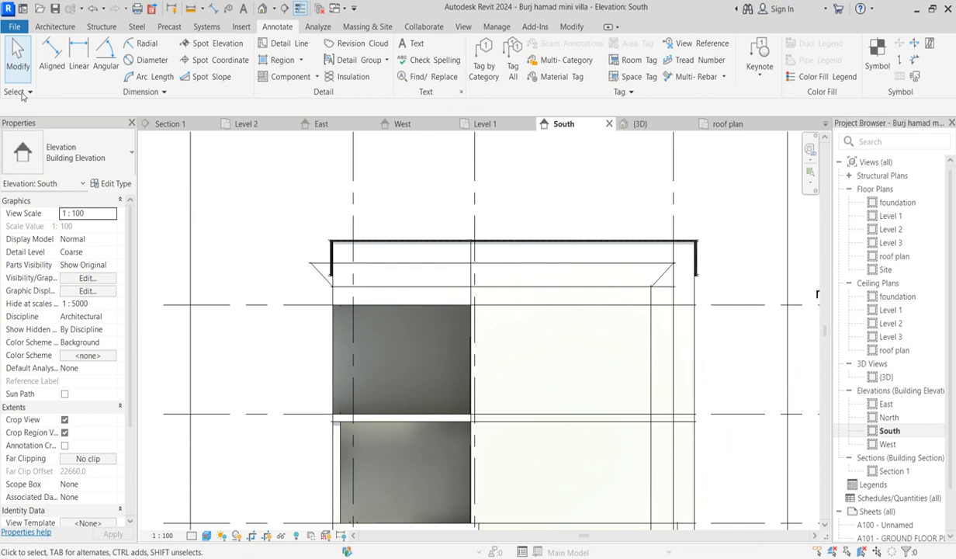
{"action": "left_click", "coordinate": [56, 26]}
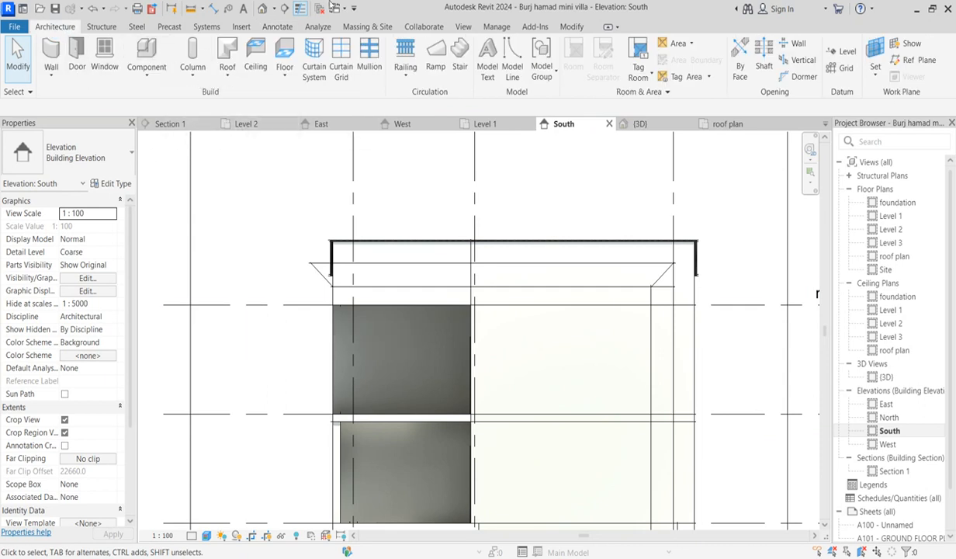
{"action": "left_click", "coordinate": [144, 51]}
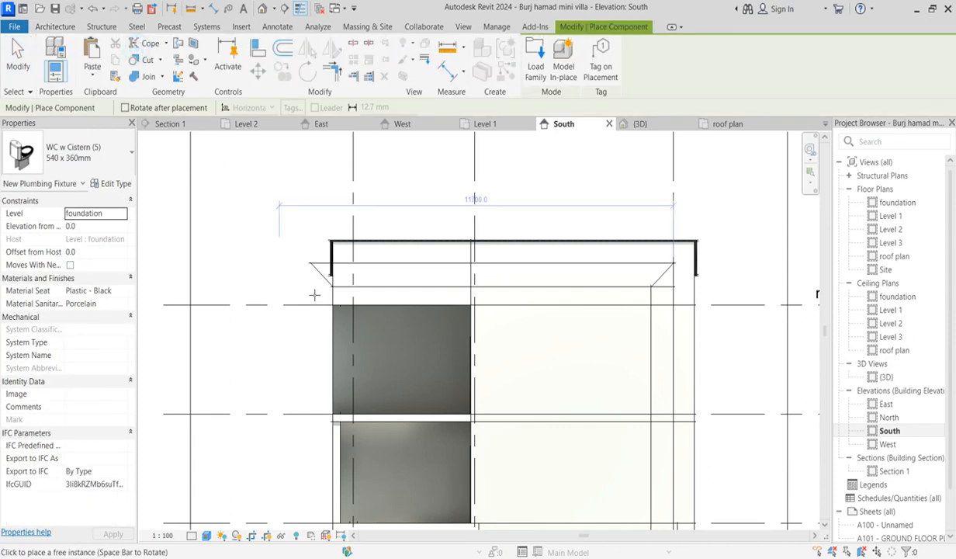
{"action": "left_click", "coordinate": [563, 62]}
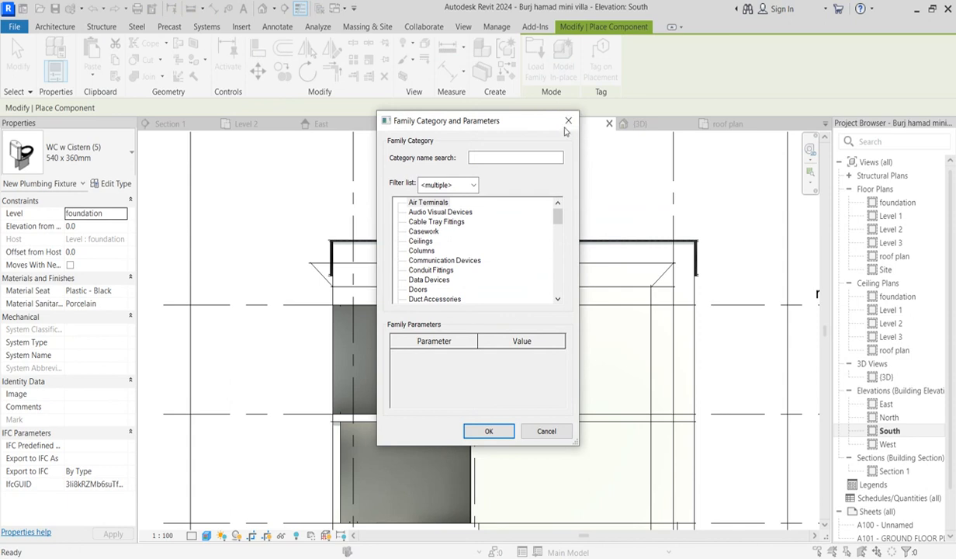
{"action": "double_click", "coordinate": [877, 230]}
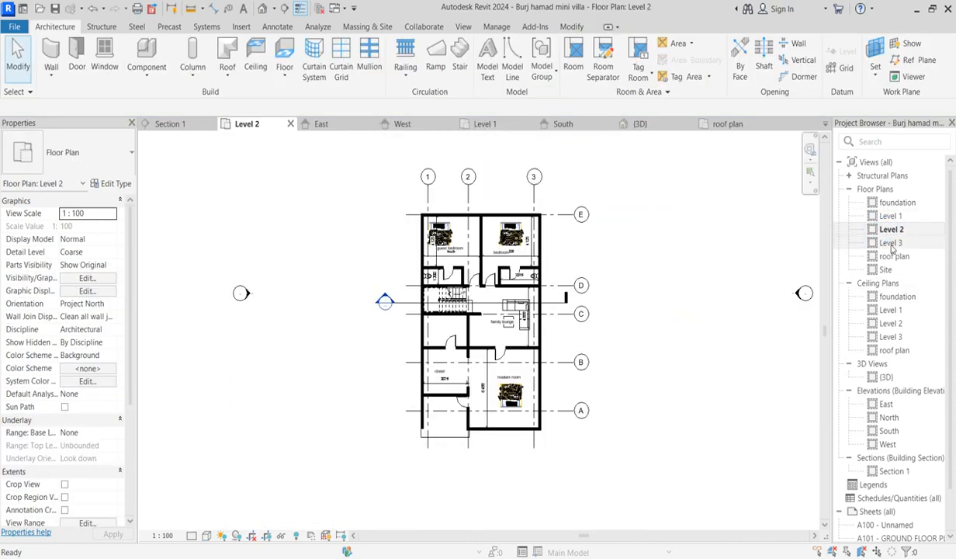
In the roof plan view, start an in-place model with the Roofs family category and accept its default name
{"action": "double_click", "coordinate": [892, 256]}
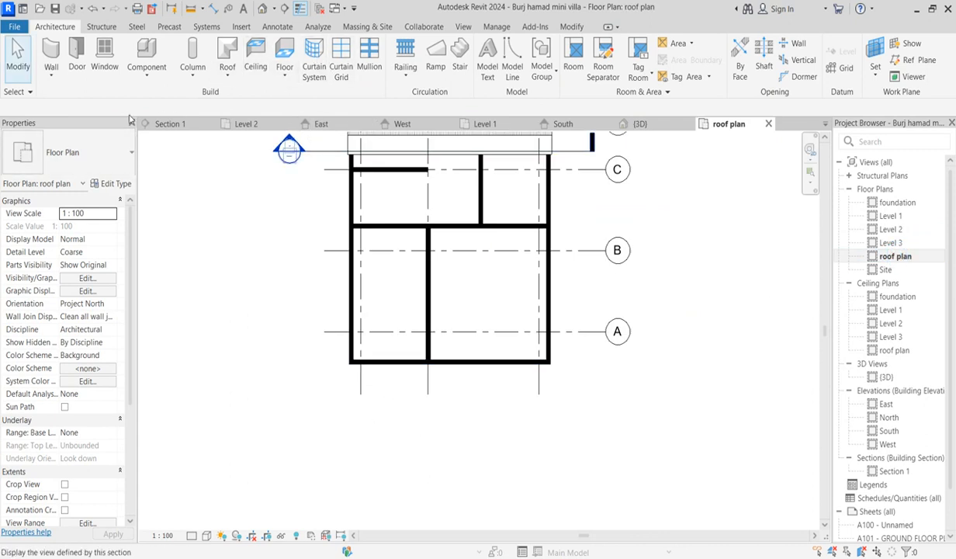
{"action": "left_click", "coordinate": [147, 53]}
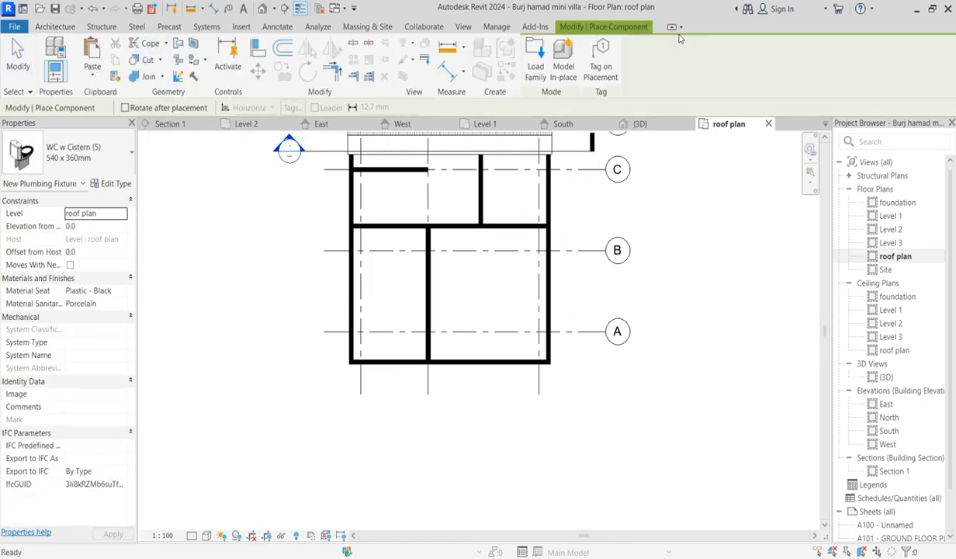
{"action": "left_click", "coordinate": [563, 61]}
{"action": "scroll", "coordinate": [417, 249], "scroll_direction": "down", "scroll_amount": 5}
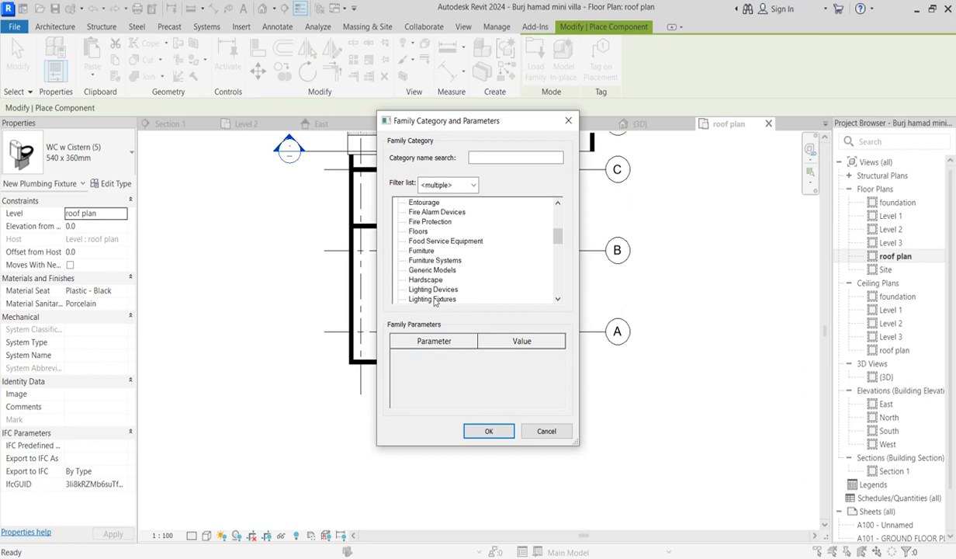
{"action": "scroll", "coordinate": [428, 246], "scroll_direction": "down", "scroll_amount": 9}
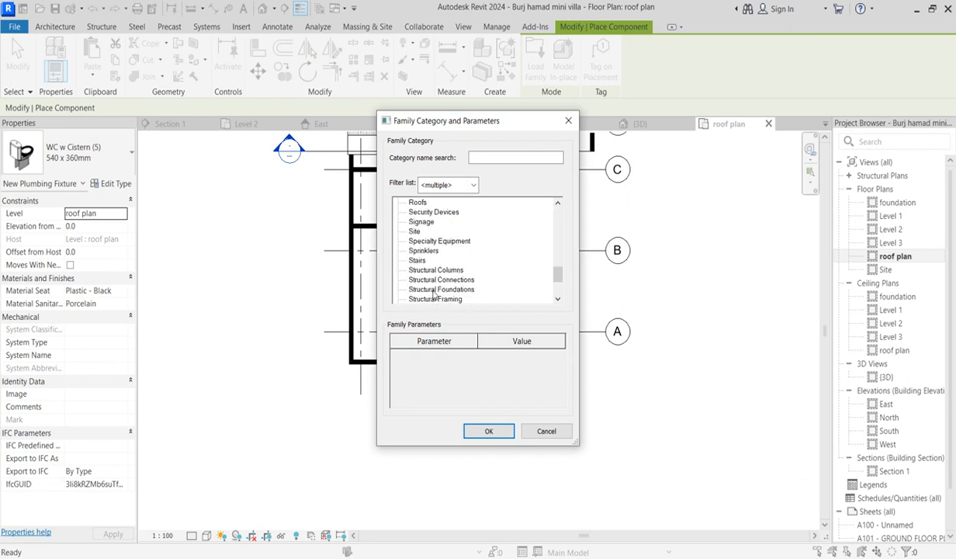
{"action": "scroll", "coordinate": [421, 229], "scroll_direction": "down", "scroll_amount": 2}
{"action": "scroll", "coordinate": [425, 260], "scroll_direction": "up", "scroll_amount": 2}
{"action": "left_click", "coordinate": [420, 202]}
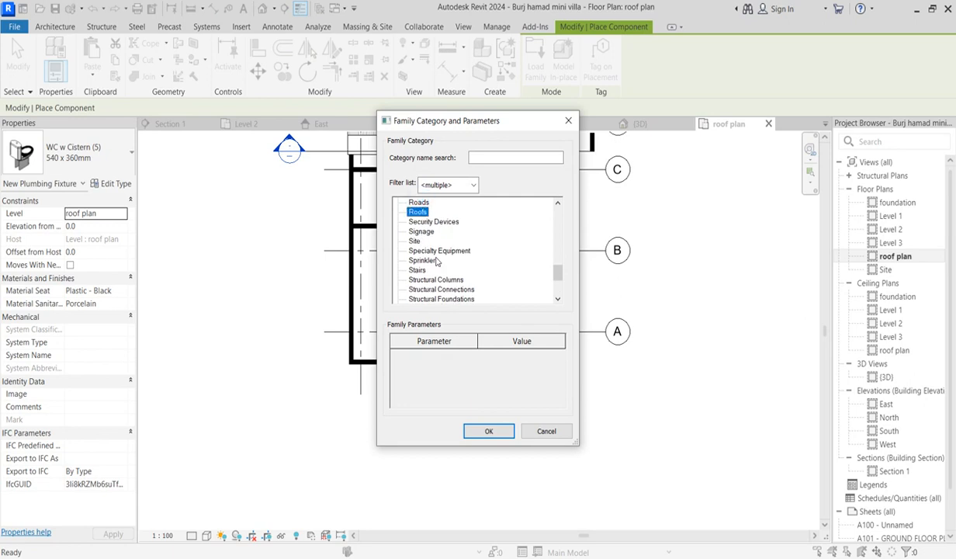
{"action": "left_click", "coordinate": [491, 432]}
{"action": "left_click", "coordinate": [491, 311]}
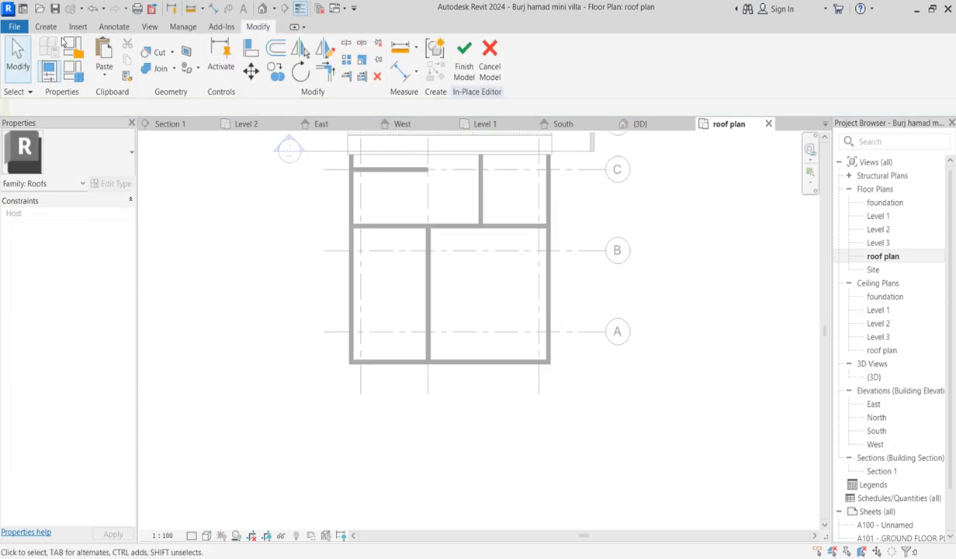
Start a Sweep and define its path by picking the outer edges of the west and south walls
{"action": "left_click", "coordinate": [45, 27]}
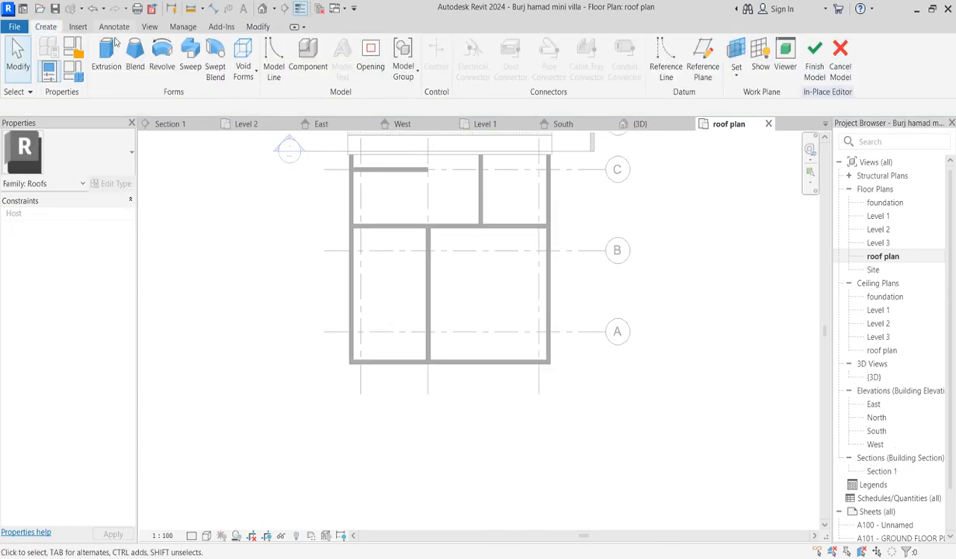
{"action": "left_click", "coordinate": [190, 58]}
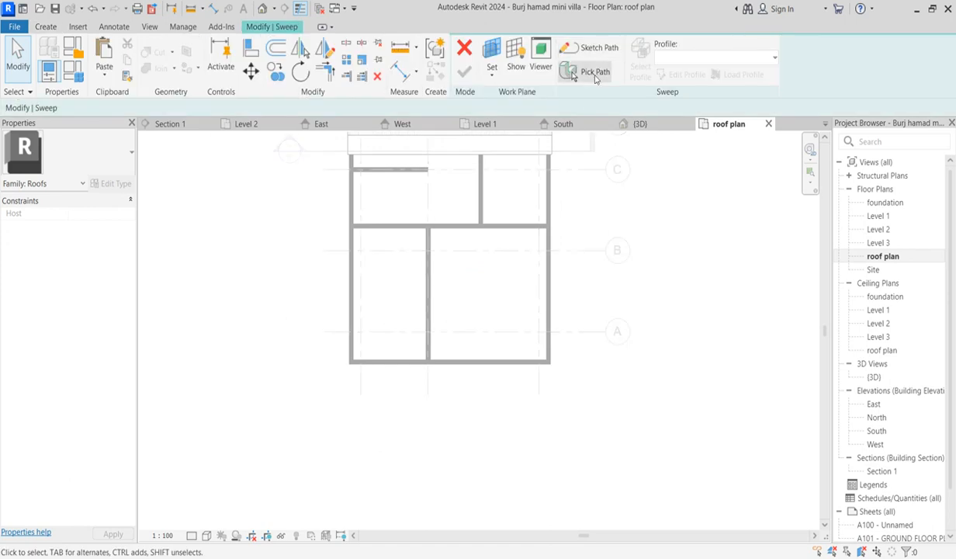
{"action": "left_click", "coordinate": [597, 51]}
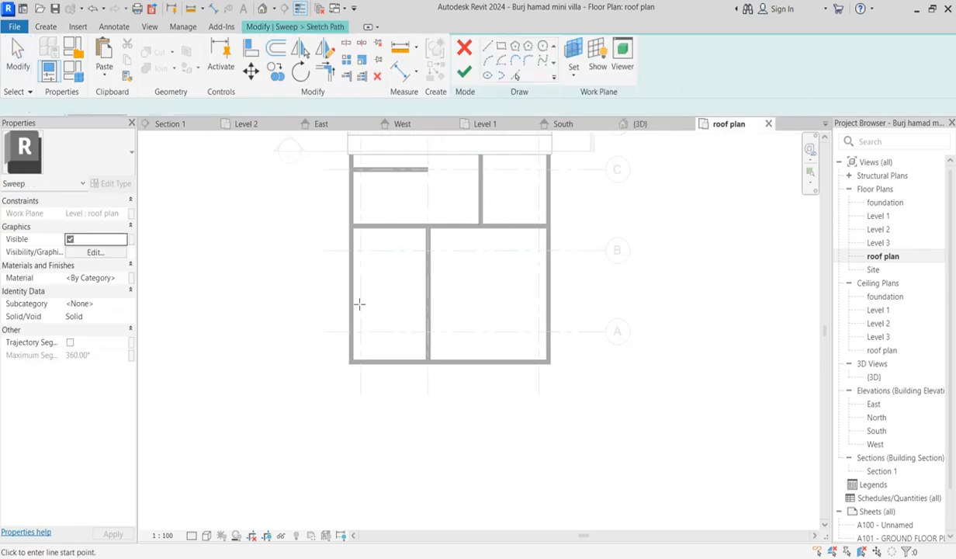
{"action": "left_click", "coordinate": [515, 76]}
{"action": "left_click", "coordinate": [350, 304]}
{"action": "left_click", "coordinate": [401, 372]}
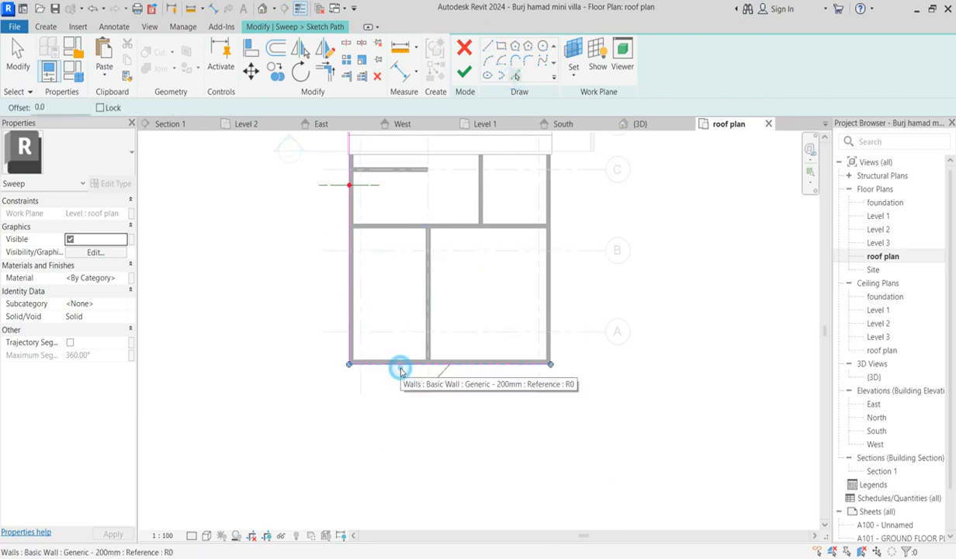
{"action": "scroll", "coordinate": [572, 391], "scroll_direction": "down", "scroll_amount": 2}
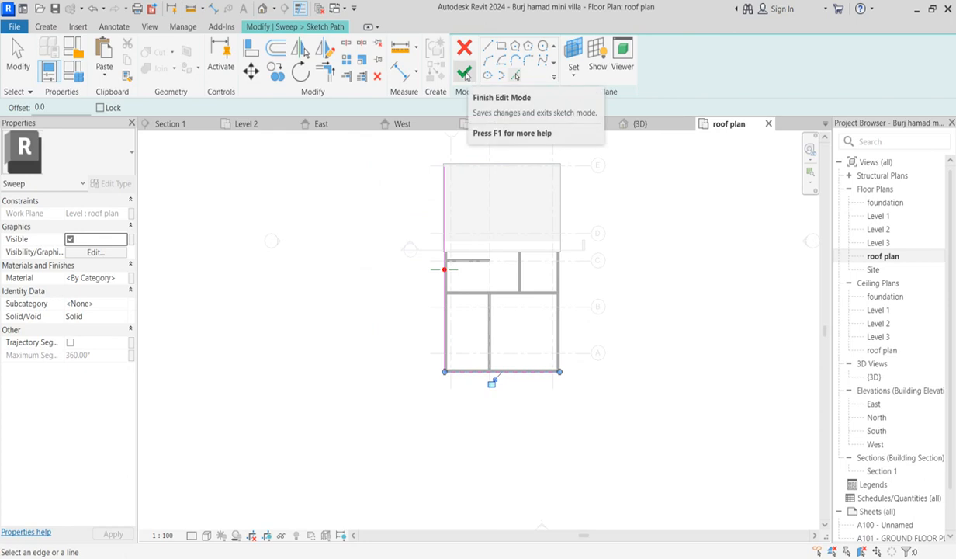
{"action": "left_click", "coordinate": [465, 74]}
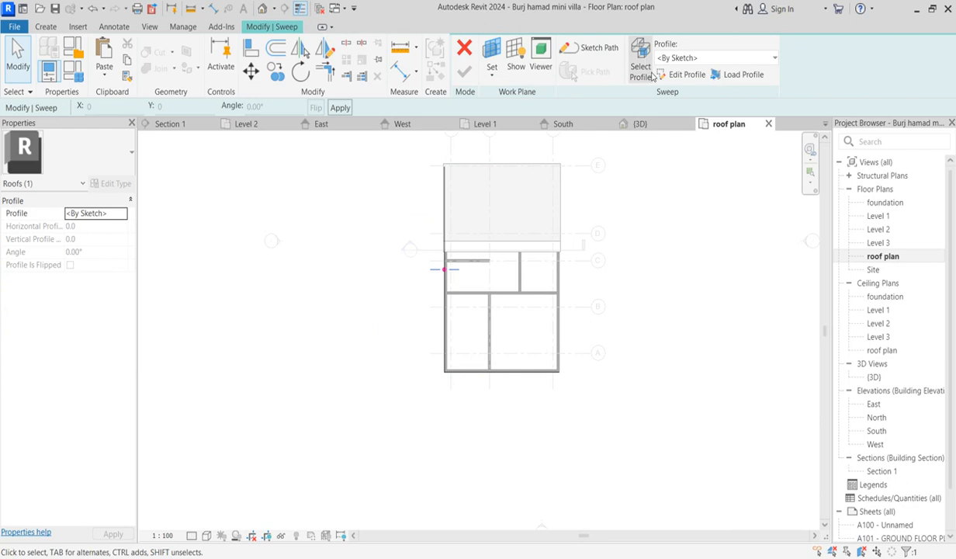
Open the sweep's profile sketch in the South elevation
{"action": "left_click", "coordinate": [687, 74]}
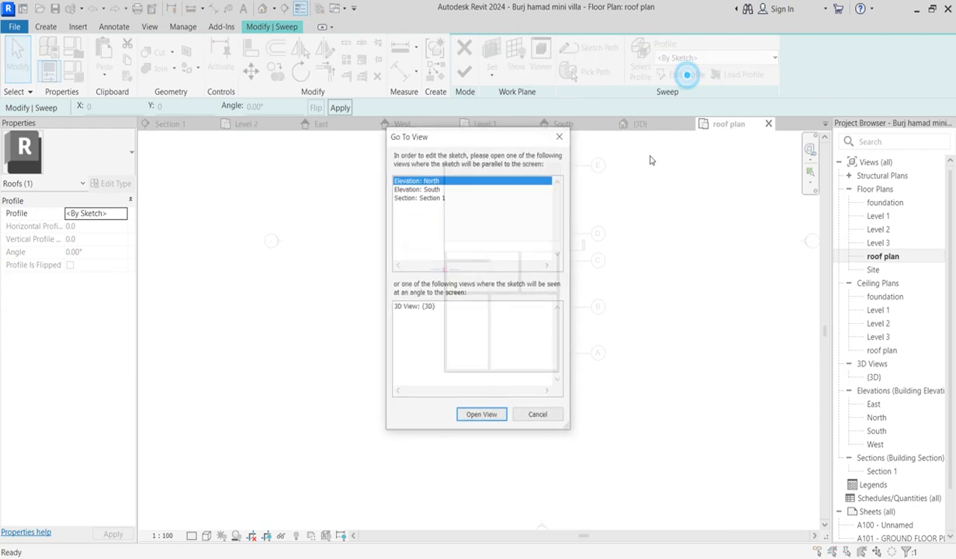
{"action": "left_click", "coordinate": [424, 189]}
{"action": "left_click", "coordinate": [473, 416]}
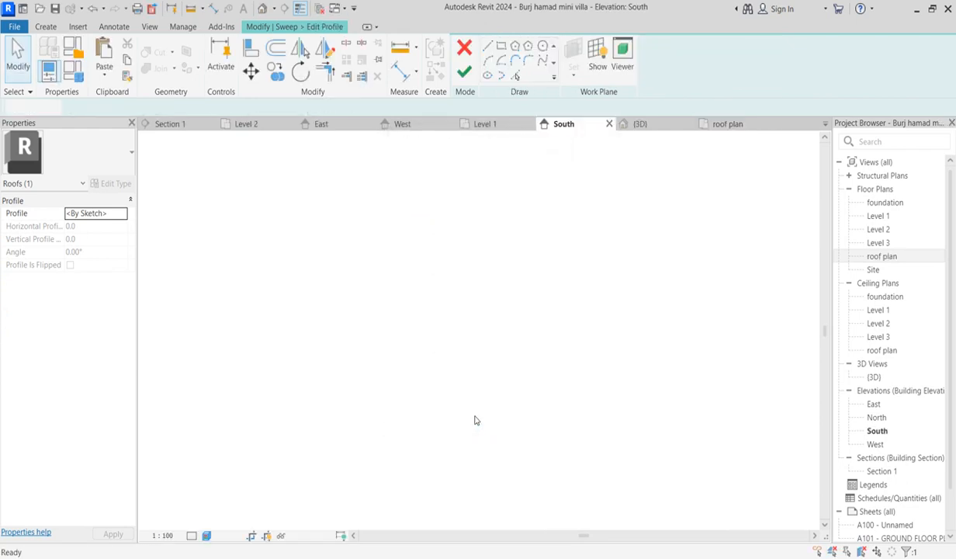
Draw a closed triangular profile over the detail lines at the west wall edge, with a 45° slope and legs of about 658 mm
{"action": "key", "text": "l"}
{"action": "key", "text": "i"}
{"action": "scroll", "coordinate": [452, 305], "scroll_direction": "up", "scroll_amount": 2}
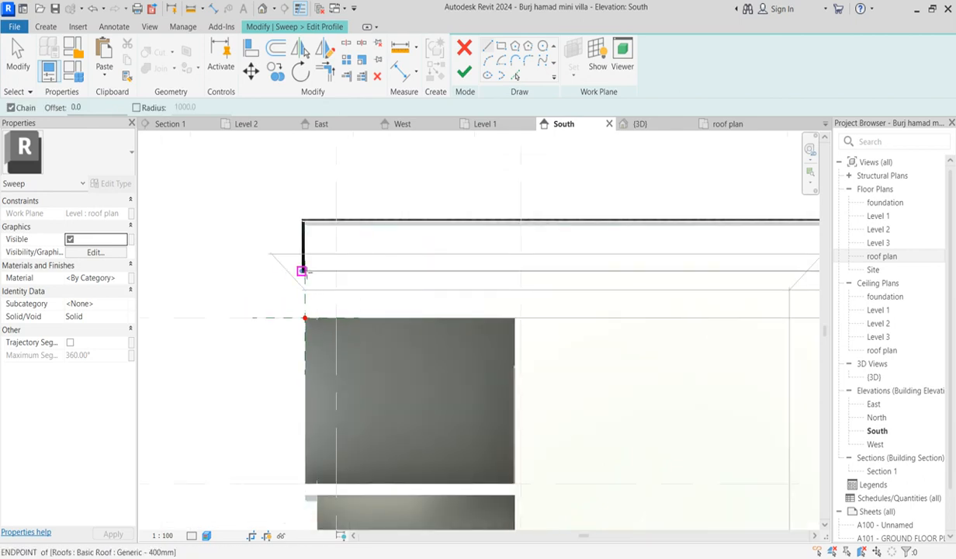
{"action": "scroll", "coordinate": [303, 271], "scroll_direction": "up", "scroll_amount": 2}
{"action": "scroll", "coordinate": [257, 245], "scroll_direction": "up", "scroll_amount": 2}
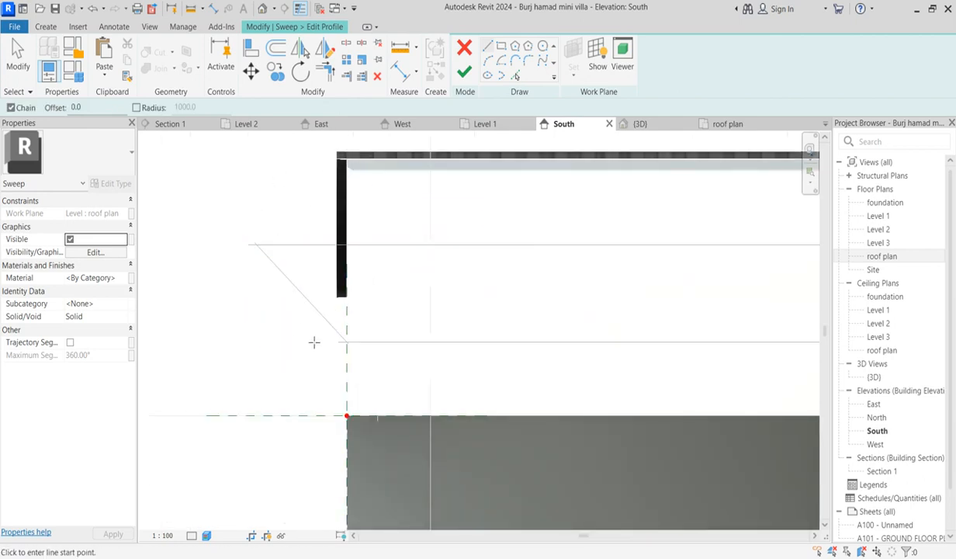
{"action": "left_click", "coordinate": [347, 343]}
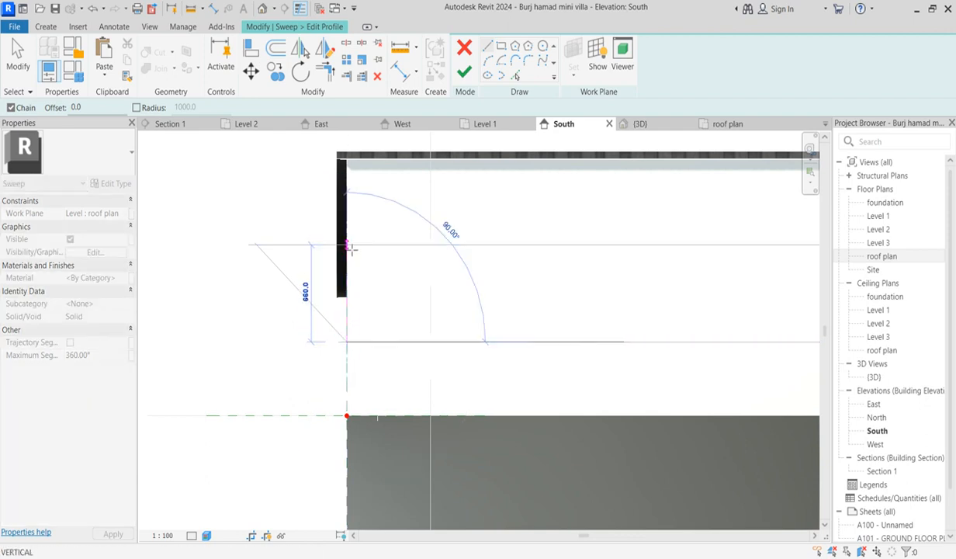
{"action": "scroll", "coordinate": [342, 340], "scroll_direction": "up", "scroll_amount": 2}
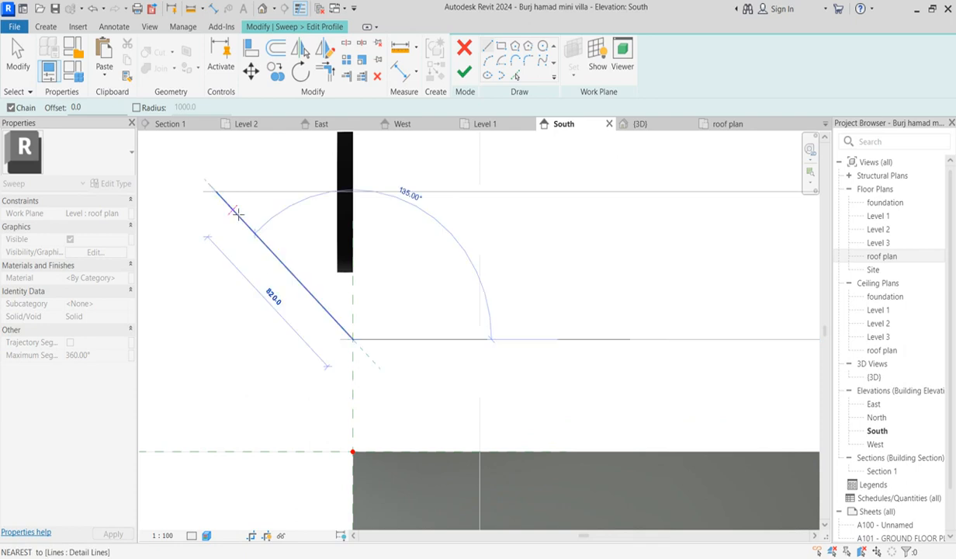
{"action": "left_click", "coordinate": [216, 190]}
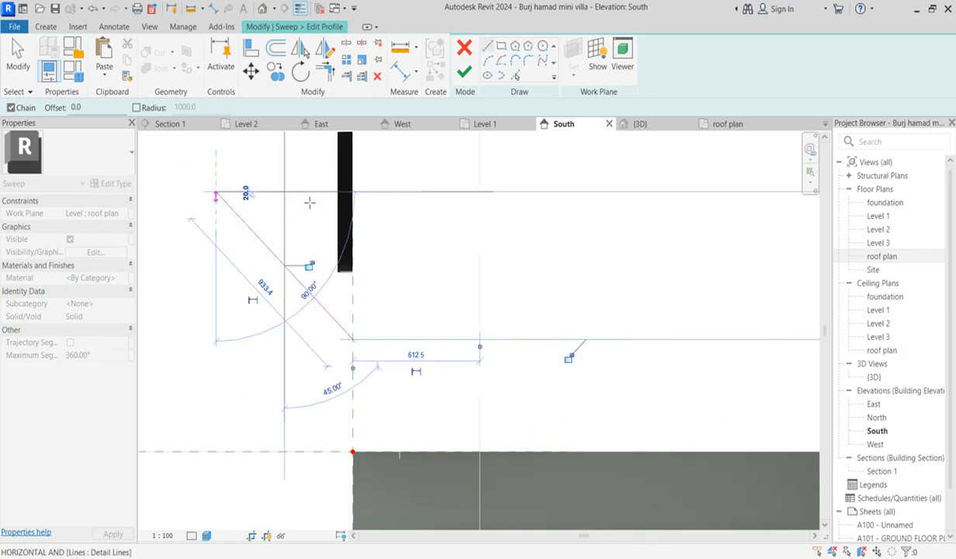
{"action": "left_click", "coordinate": [353, 191]}
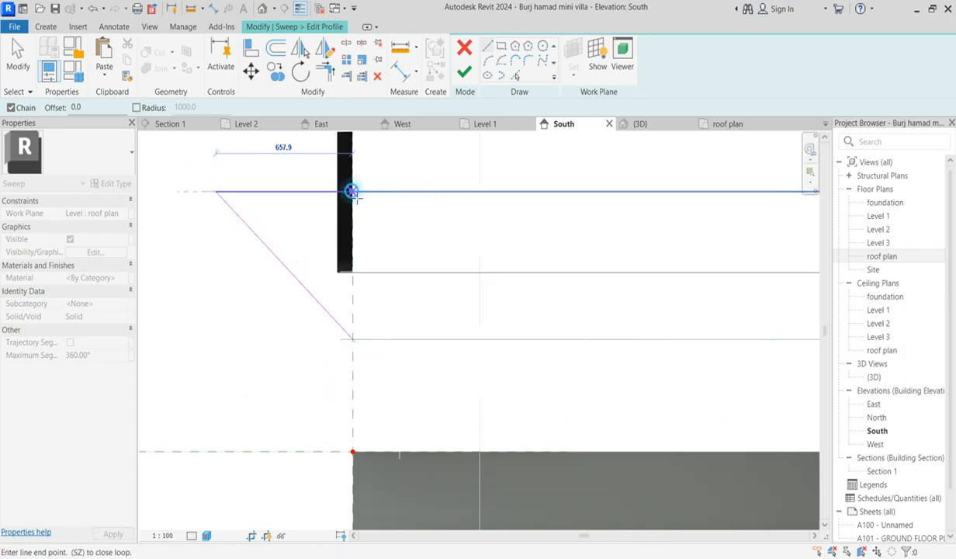
{"action": "left_click", "coordinate": [352, 338]}
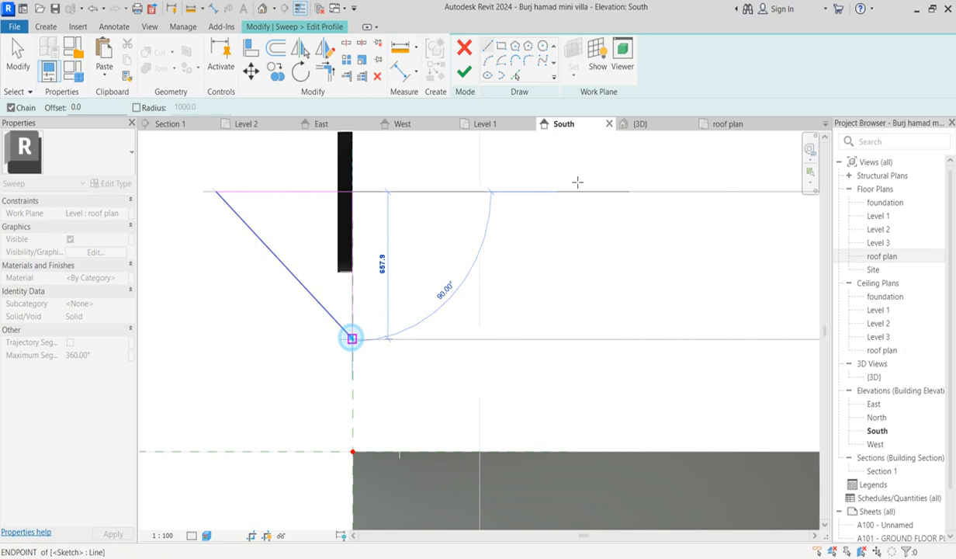
Draw a thin lip above the triangle from its outer corner, stepping outward and up, with a horizontal line back to the wall edge
{"action": "left_click", "coordinate": [488, 47]}
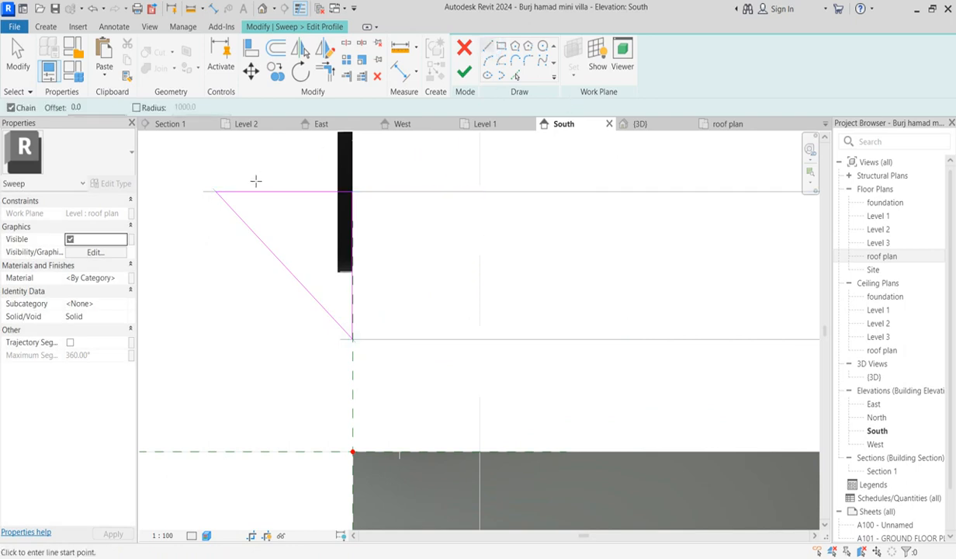
{"action": "scroll", "coordinate": [224, 192], "scroll_direction": "up", "scroll_amount": 3}
{"action": "scroll", "coordinate": [214, 194], "scroll_direction": "up", "scroll_amount": 2}
{"action": "left_click", "coordinate": [214, 194]}
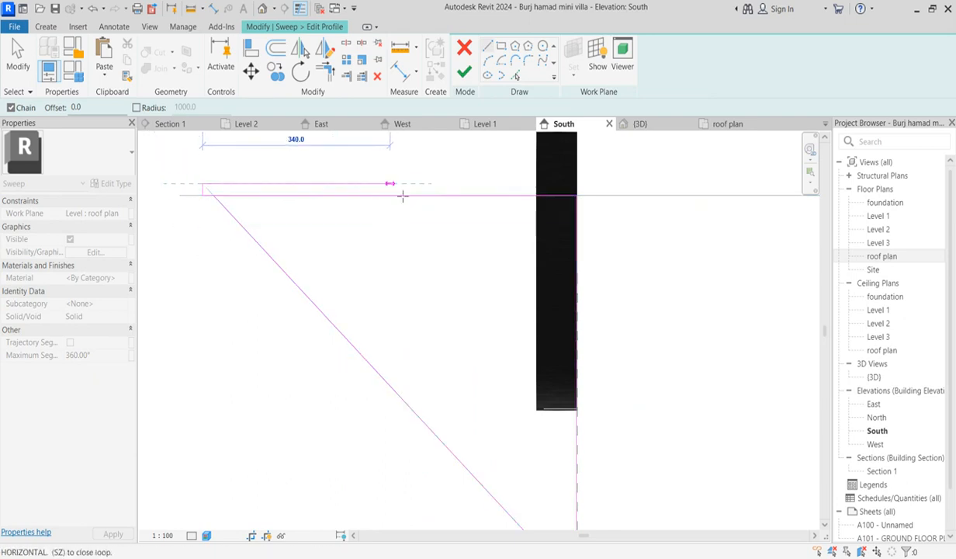
{"action": "left_click", "coordinate": [575, 187]}
{"action": "key", "text": "Escape"}
Trim the lip's short bottom line and the sloped line to a corner, and delete the triangle's original horizontal line
{"action": "left_click", "coordinate": [326, 73]}
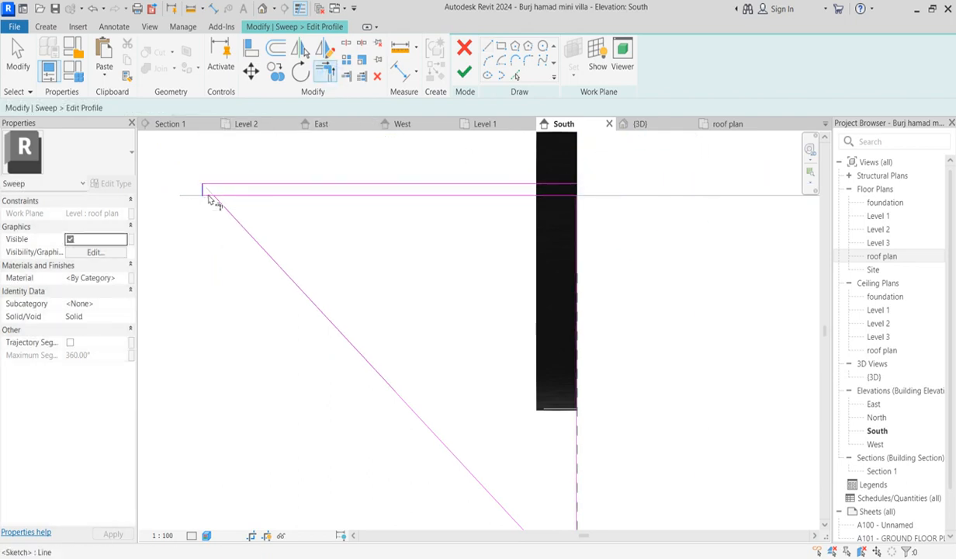
{"action": "left_click", "coordinate": [210, 196]}
{"action": "left_click", "coordinate": [234, 218]}
{"action": "scroll", "coordinate": [314, 238], "scroll_direction": "down", "scroll_amount": 3}
{"action": "key", "text": "Escape"}
{"action": "left_click", "coordinate": [485, 220]}
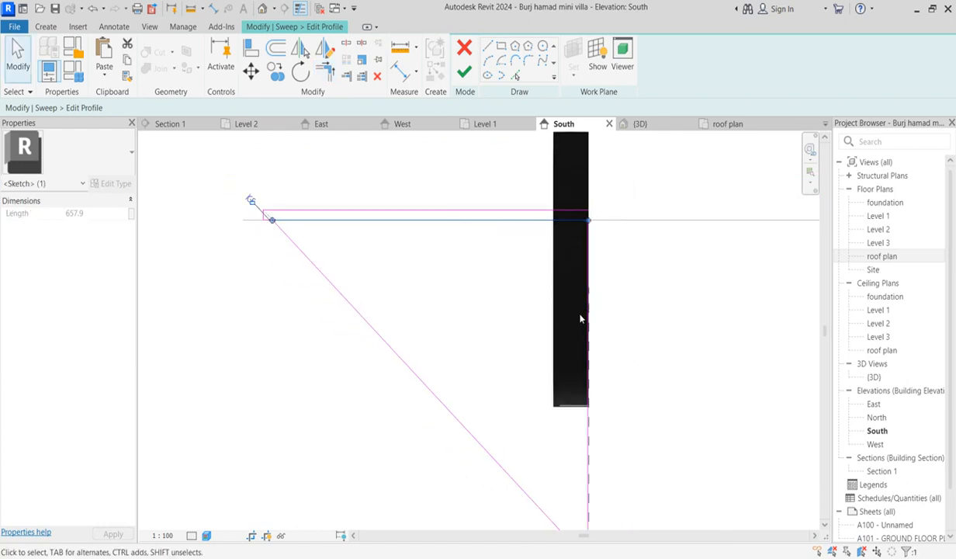
{"action": "key", "text": "Delete"}
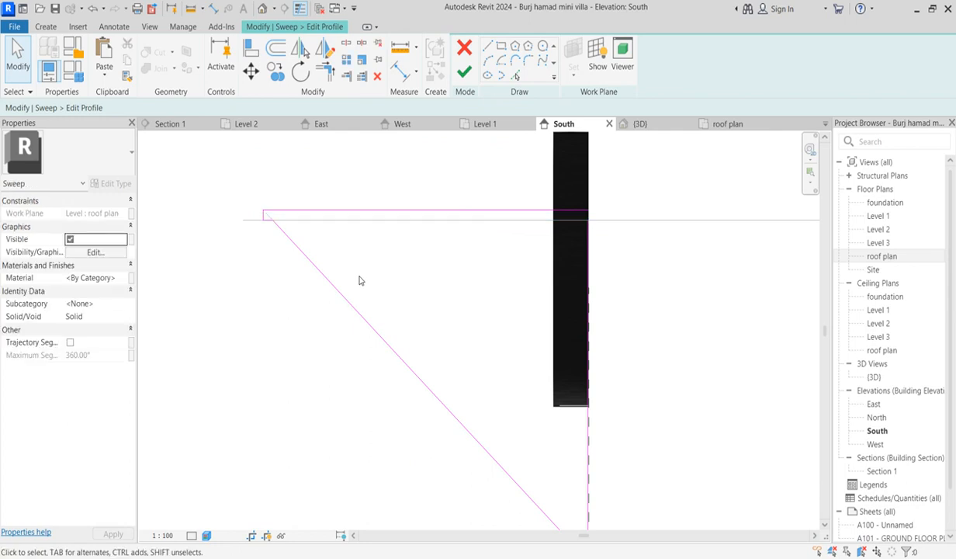
Trim the lip's upper line and the vertical wall line to a corner, and finish the profile and the sweep
{"action": "left_click", "coordinate": [324, 72]}
{"action": "left_click", "coordinate": [558, 210]}
{"action": "left_click", "coordinate": [590, 247]}
{"action": "scroll", "coordinate": [571, 215], "scroll_direction": "down", "scroll_amount": 2}
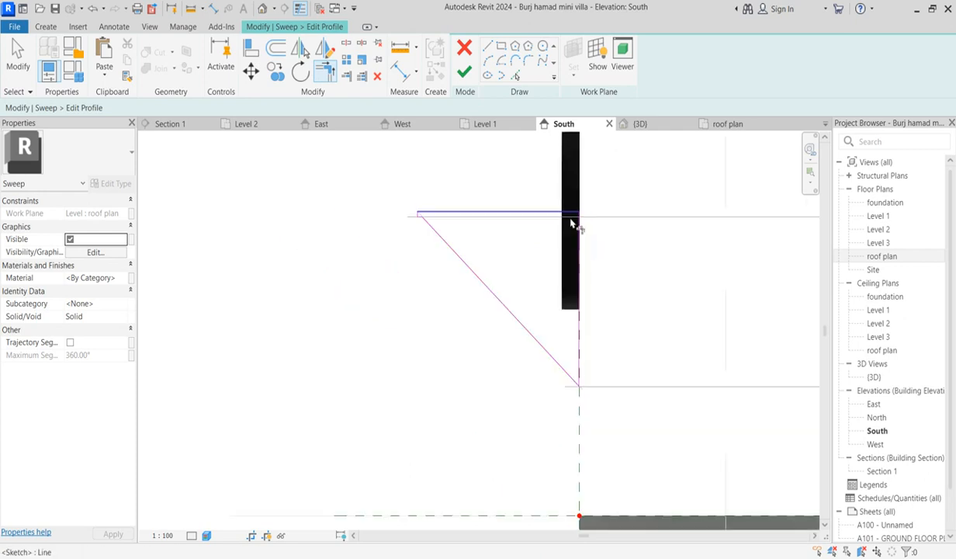
{"action": "left_click", "coordinate": [464, 72]}
{"action": "left_click", "coordinate": [464, 72]}
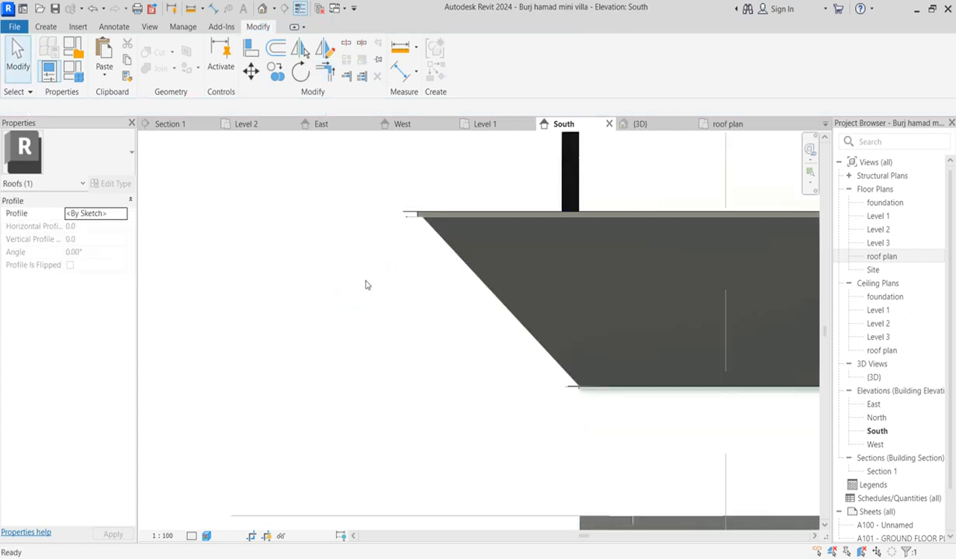
Examine both ends of the finished sweep against the detail lines and walls in the South elevation
{"action": "left_click", "coordinate": [361, 302]}
{"action": "scroll", "coordinate": [360, 305], "scroll_direction": "down", "scroll_amount": 6}
{"action": "scroll", "coordinate": [401, 199], "scroll_direction": "down", "scroll_amount": 1}
{"action": "scroll", "coordinate": [399, 206], "scroll_direction": "down", "scroll_amount": 2}
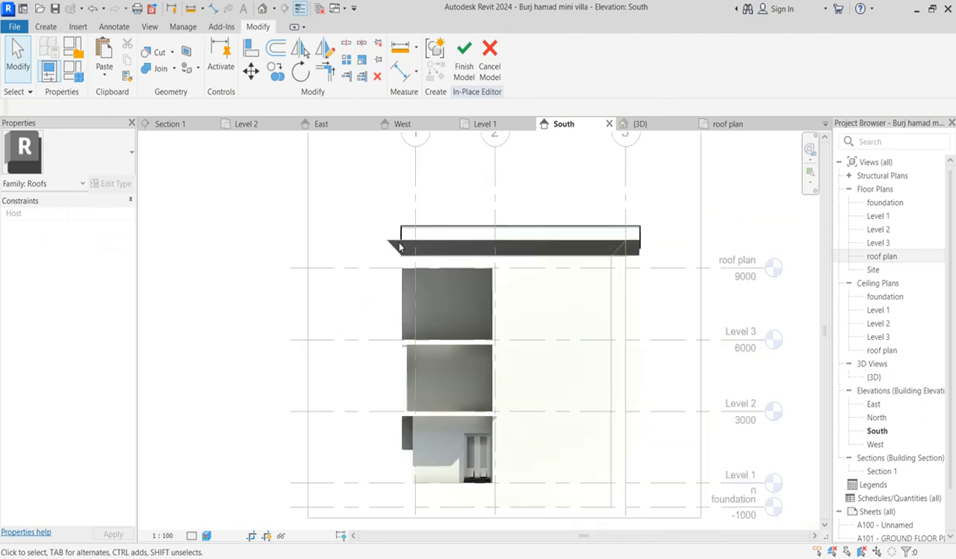
{"action": "scroll", "coordinate": [644, 284], "scroll_direction": "up", "scroll_amount": 2}
{"action": "scroll", "coordinate": [635, 246], "scroll_direction": "up", "scroll_amount": 2}
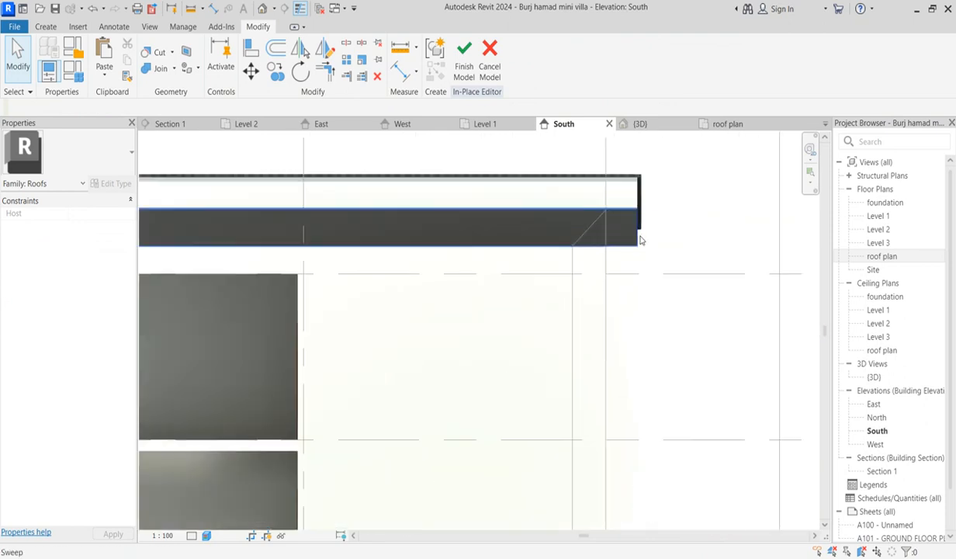
{"action": "scroll", "coordinate": [640, 223], "scroll_direction": "down", "scroll_amount": 2}
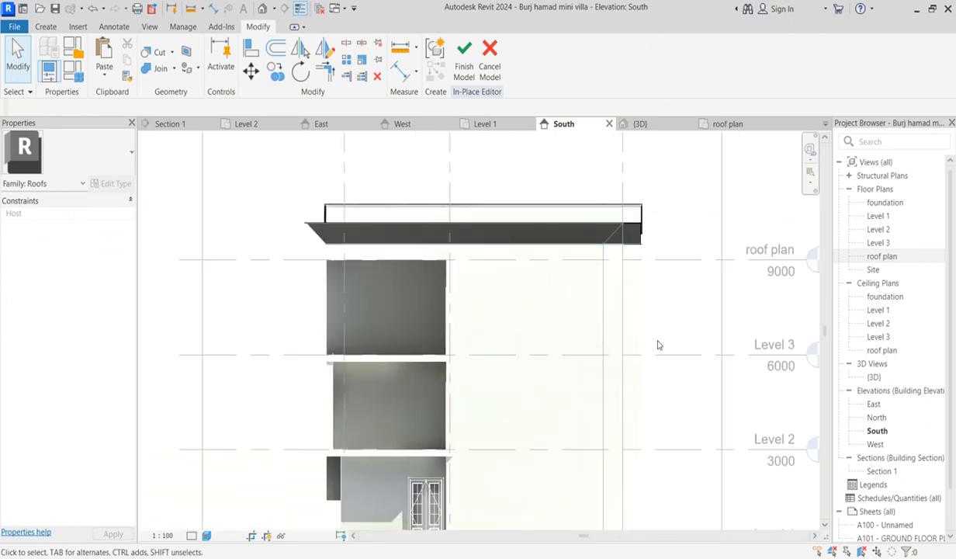
{"action": "scroll", "coordinate": [640, 325], "scroll_direction": "down", "scroll_amount": 2}
{"action": "scroll", "coordinate": [605, 260], "scroll_direction": "up", "scroll_amount": 2}
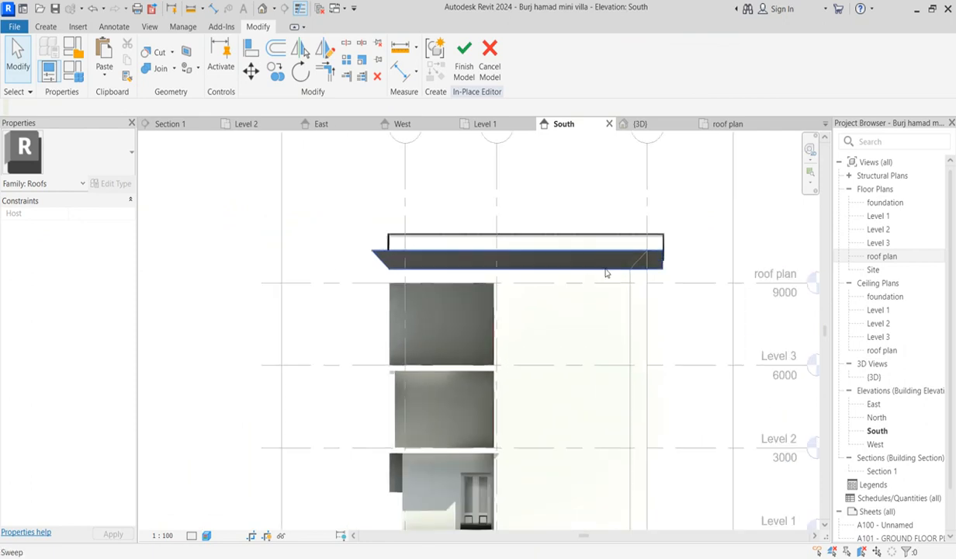
Reopen the sweep for editing and bring up its path sketch in the roof plan floor plan
{"action": "left_click", "coordinate": [604, 259]}
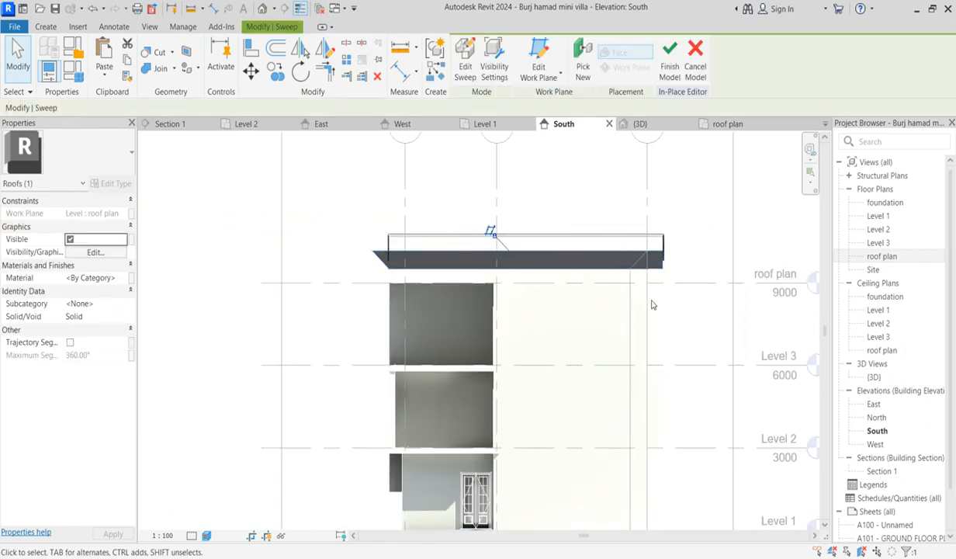
{"action": "left_click", "coordinate": [464, 76]}
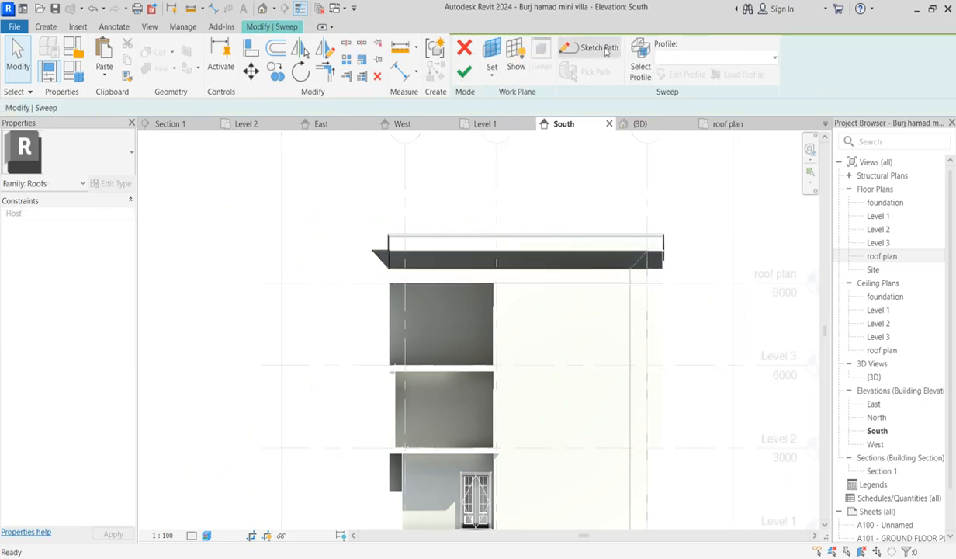
{"action": "left_click", "coordinate": [599, 48]}
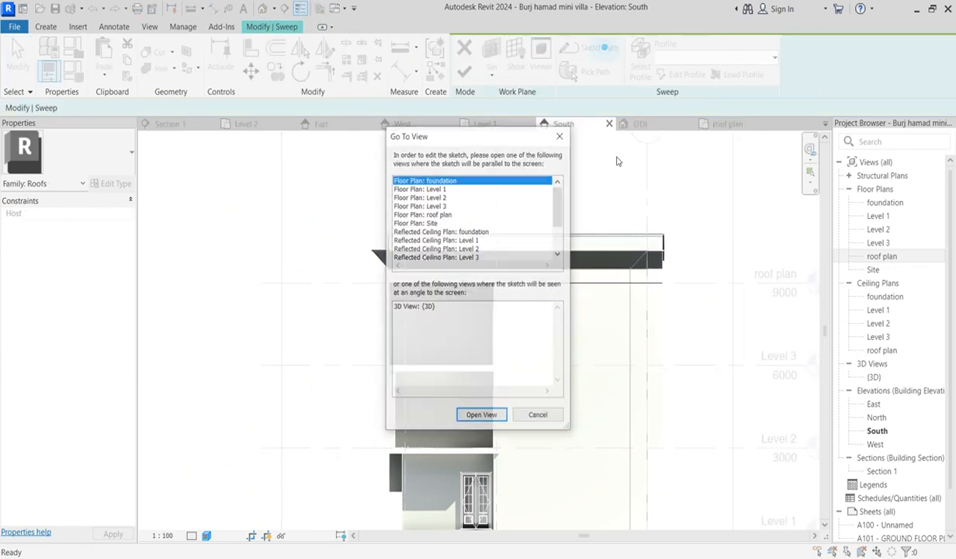
{"action": "left_click", "coordinate": [440, 215]}
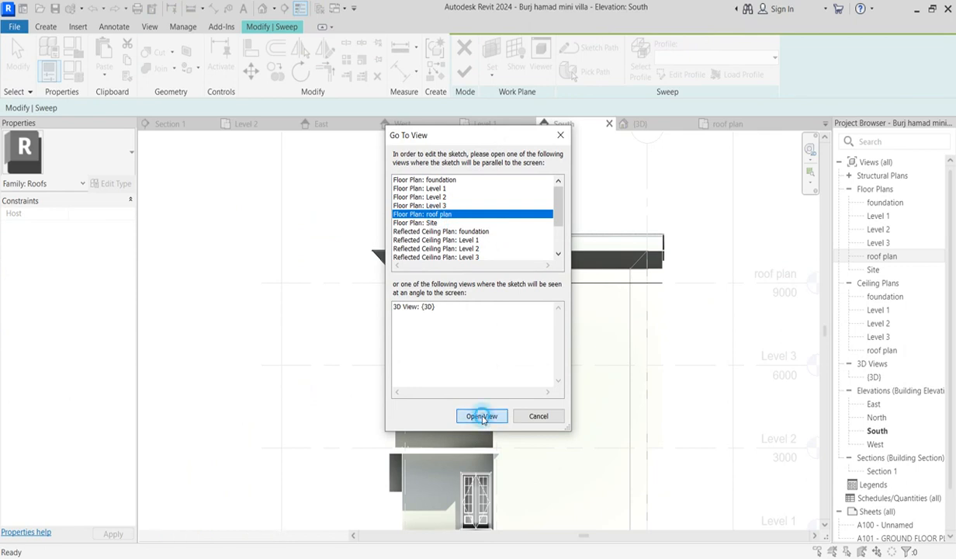
{"action": "left_click", "coordinate": [482, 417]}
Shorten the south path line to 10100 mm so it ends at grid 3, and finish the path and the sweep
{"action": "left_click", "coordinate": [574, 393]}
{"action": "scroll", "coordinate": [587, 405], "scroll_direction": "up", "scroll_amount": 2}
{"action": "left_click_drag", "start_coordinate": [588, 383], "coordinate": [569, 384]}
{"action": "left_click", "coordinate": [470, 73]}
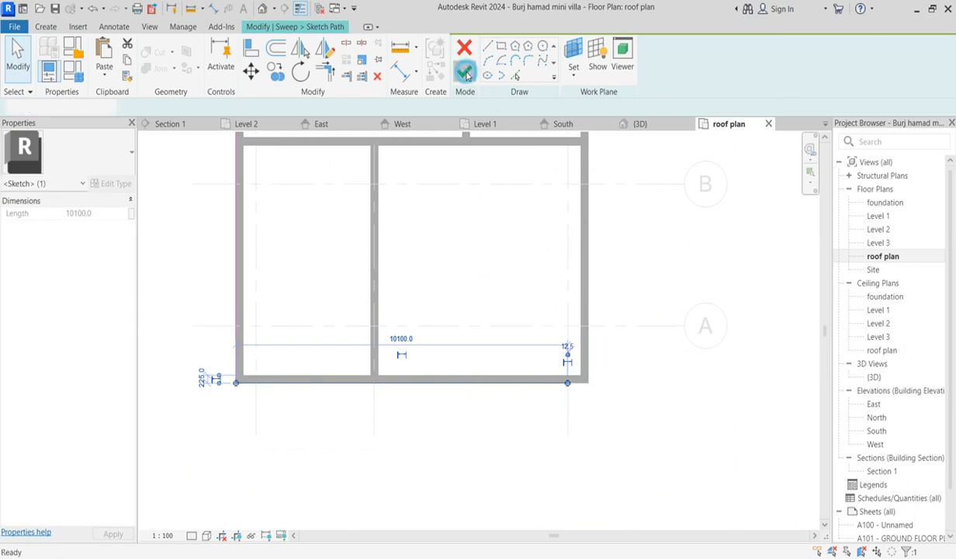
{"action": "left_click", "coordinate": [464, 71]}
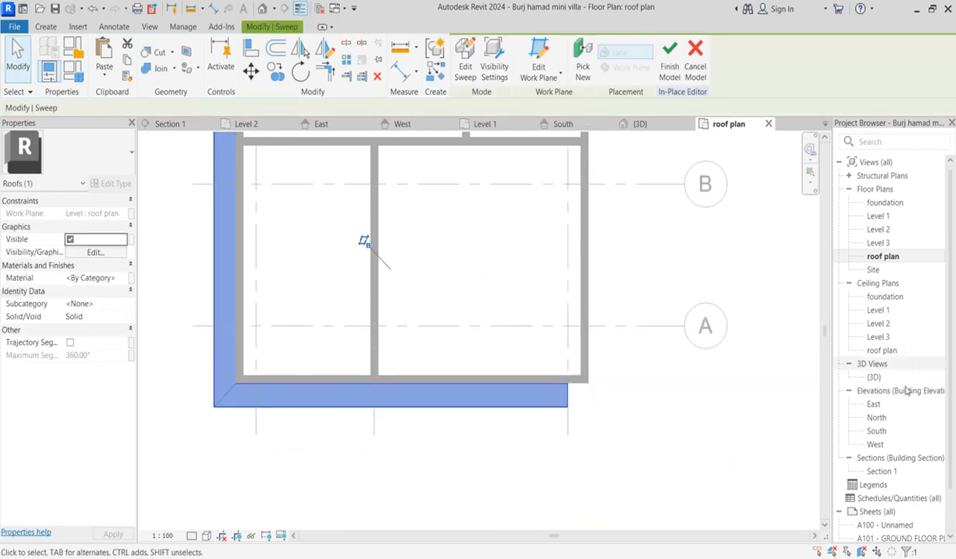
Show the sweep in the 3D view and open the material selection for it
{"action": "double_click", "coordinate": [850, 376]}
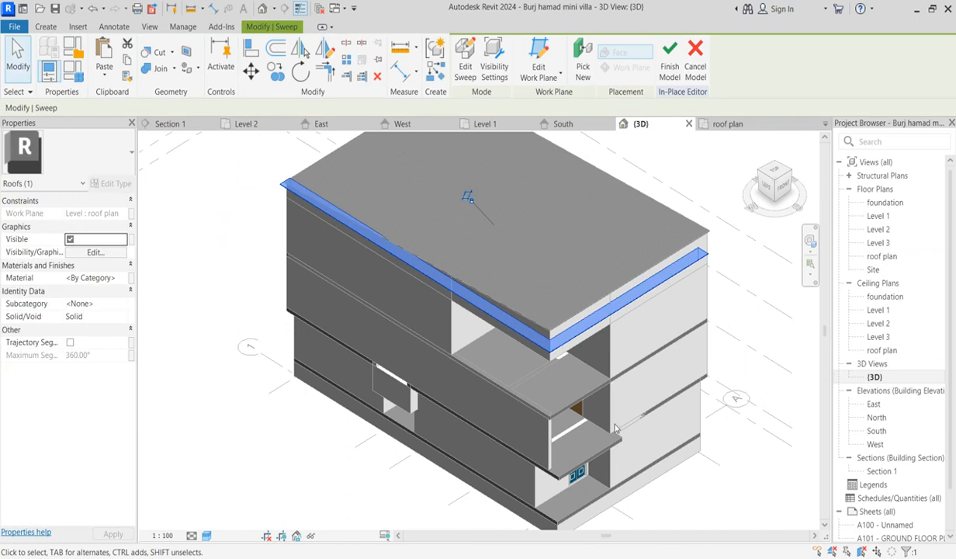
{"action": "left_click", "coordinate": [124, 279]}
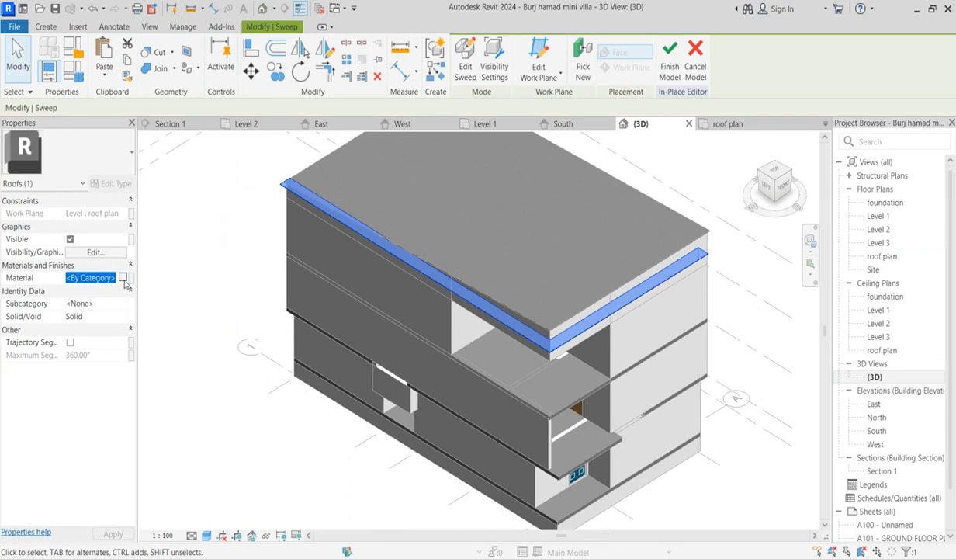
{"action": "left_click", "coordinate": [123, 278]}
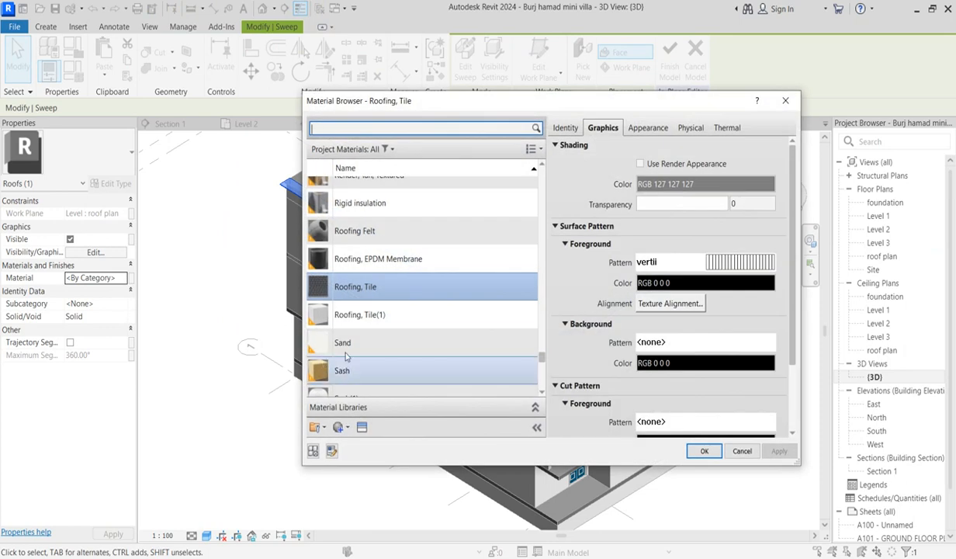
Duplicate the Aluminium(1) material with its assets and name the copy roofwall
{"action": "scroll", "coordinate": [415, 322], "scroll_direction": "up", "scroll_amount": 15}
{"action": "scroll", "coordinate": [416, 322], "scroll_direction": "up", "scroll_amount": 20}
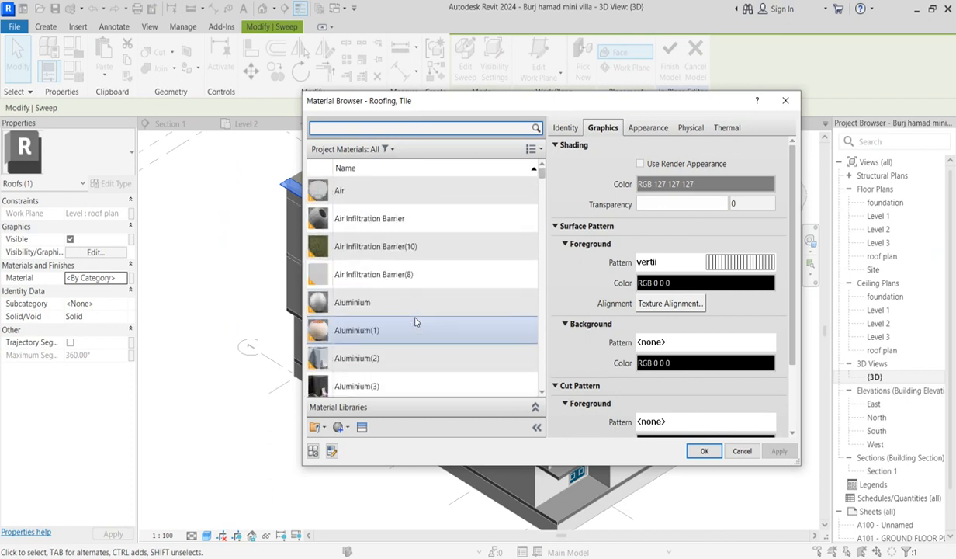
{"action": "scroll", "coordinate": [415, 322], "scroll_direction": "down", "scroll_amount": 3}
{"action": "scroll", "coordinate": [415, 322], "scroll_direction": "up", "scroll_amount": 3}
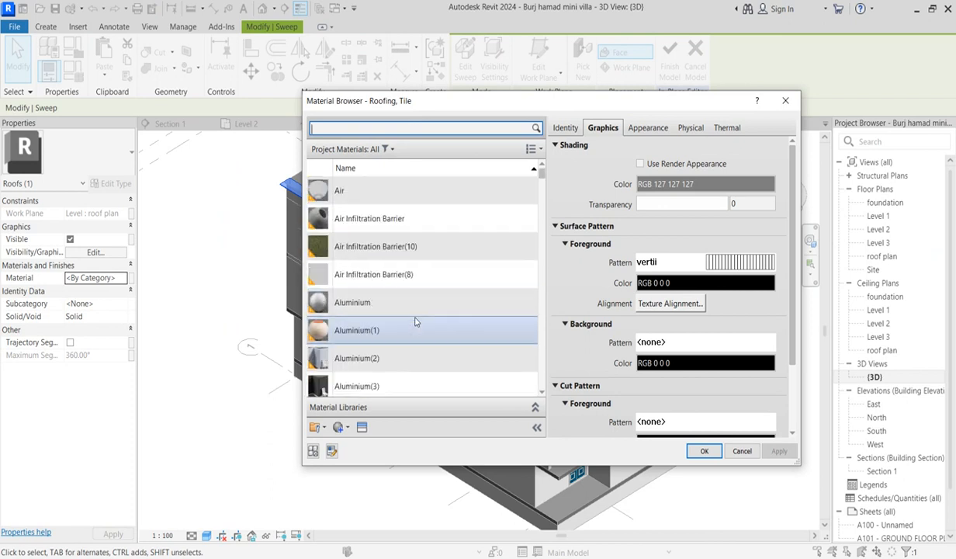
{"action": "left_click", "coordinate": [371, 334]}
{"action": "right_click", "coordinate": [372, 333]}
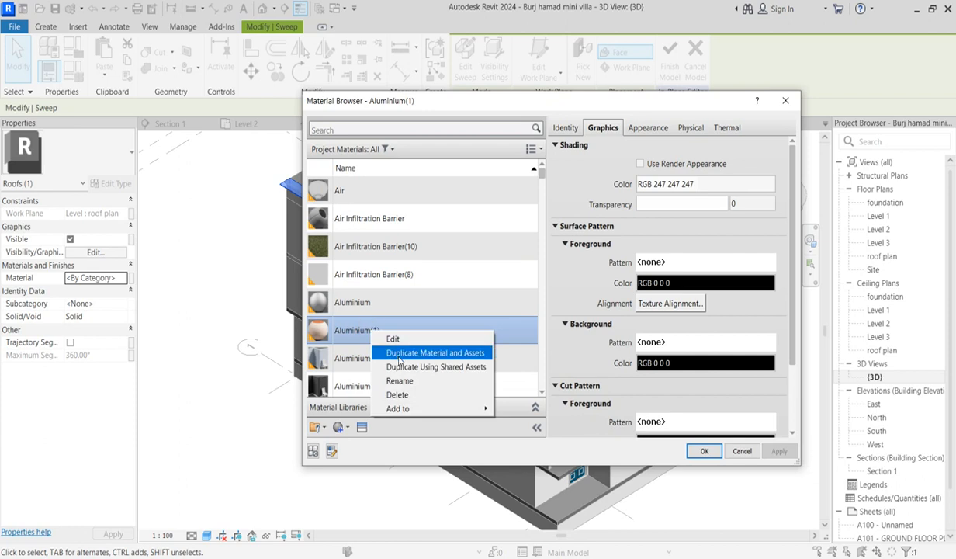
{"action": "left_click", "coordinate": [409, 356]}
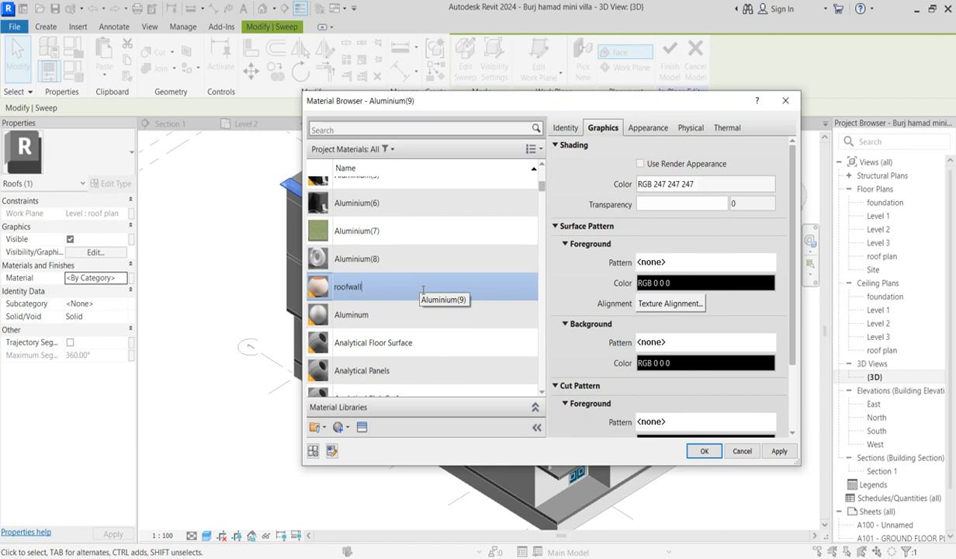
{"action": "key", "text": "Return"}
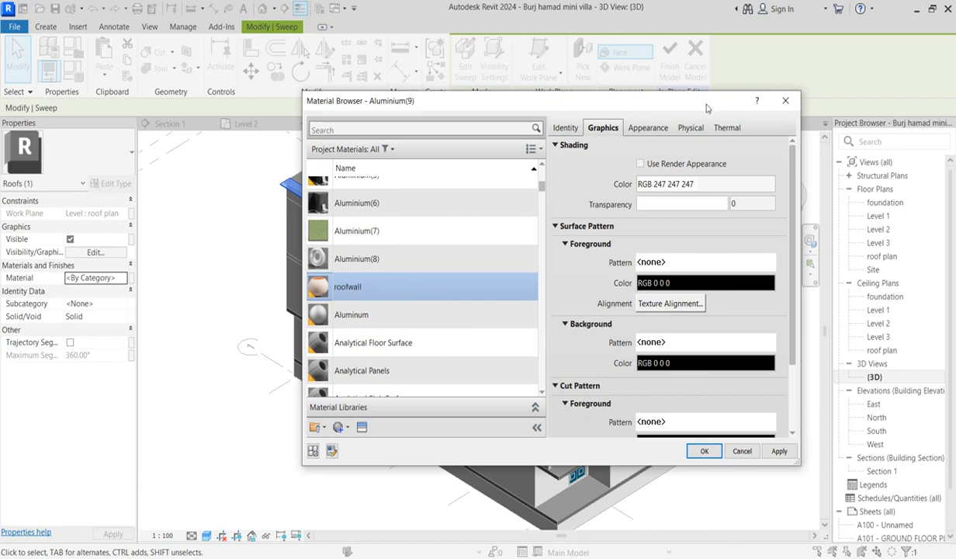
Switch roofwall's shading to its render appearance and start replacing its appearance asset
{"action": "left_click", "coordinate": [639, 163]}
{"action": "left_click", "coordinate": [644, 129]}
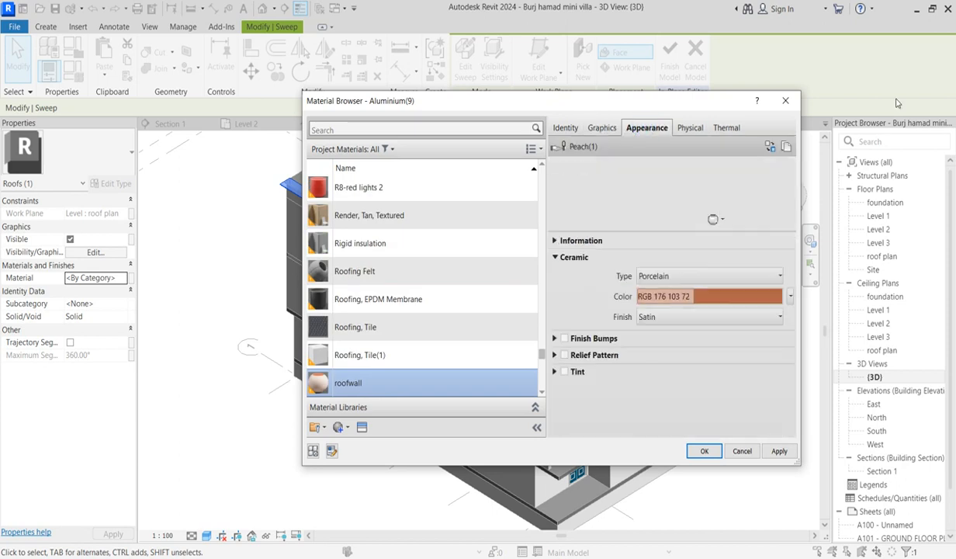
{"action": "left_click", "coordinate": [770, 146]}
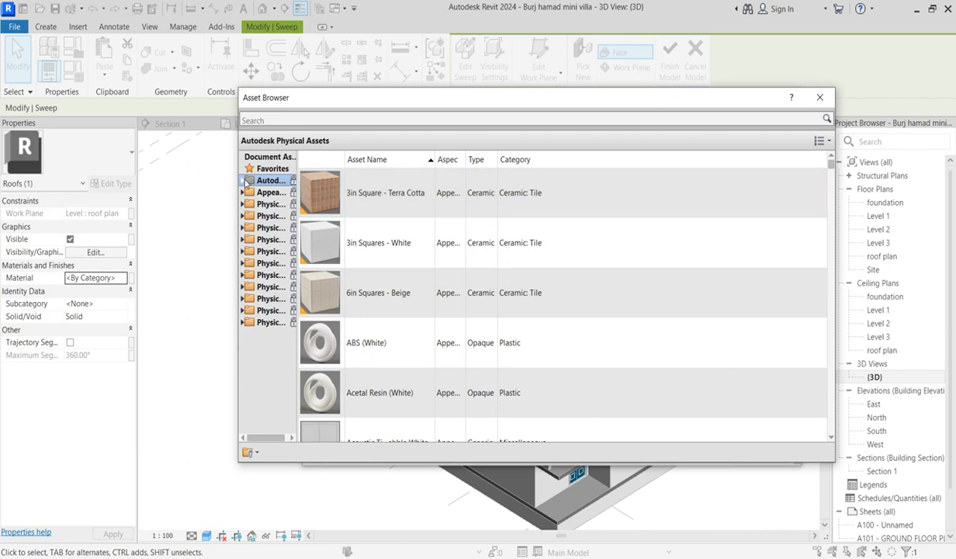
Replace roofwall's appearance with the Ice White porcelain asset from the Ceramic library and assign the material to the sweep
{"action": "left_click", "coordinate": [243, 192]}
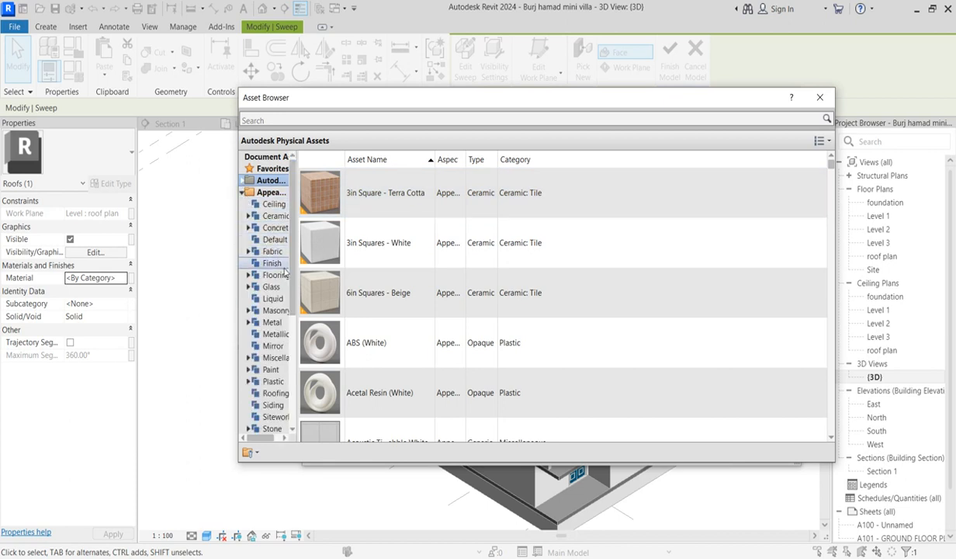
{"action": "left_click", "coordinate": [276, 217]}
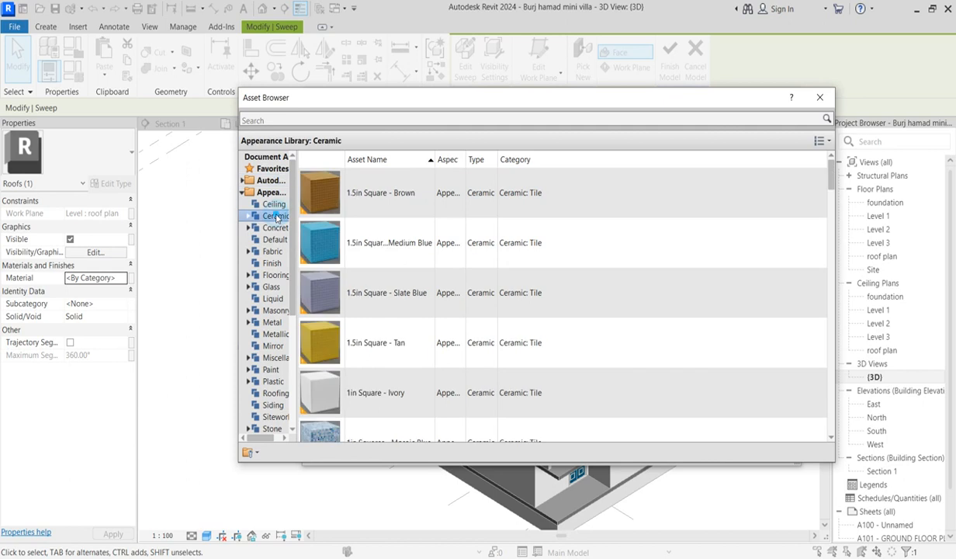
{"action": "double_click", "coordinate": [271, 219]}
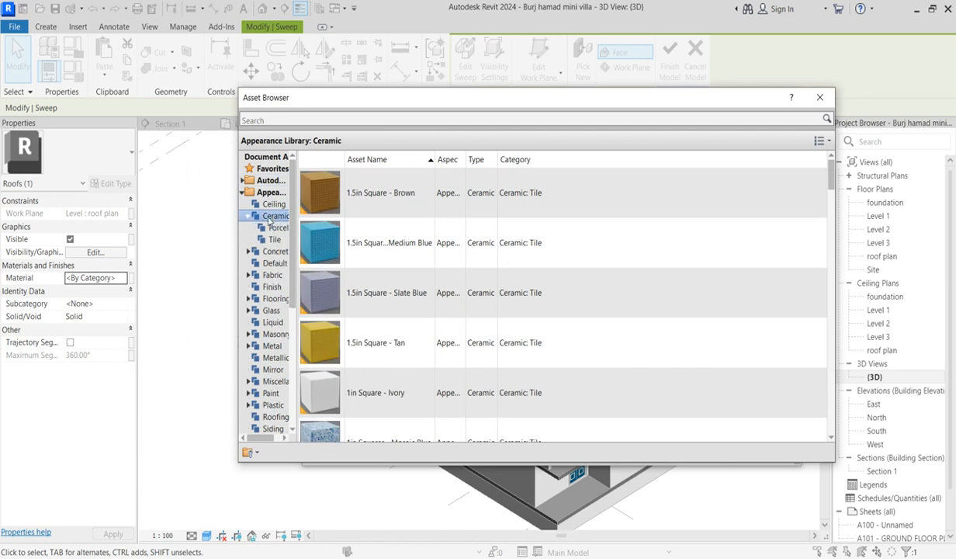
{"action": "left_click", "coordinate": [275, 228]}
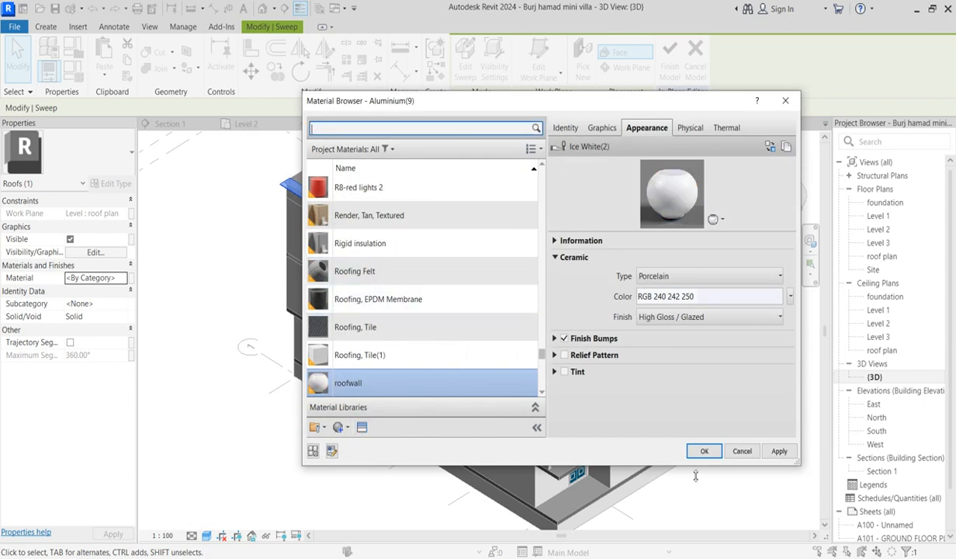
{"action": "left_click", "coordinate": [712, 452]}
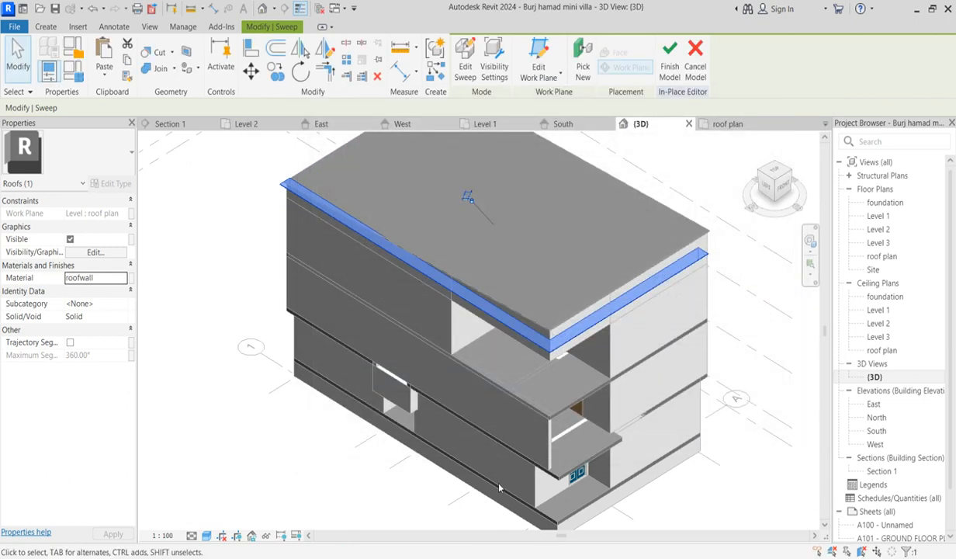
Examine the roof sweep in the 3D view from the front and at the corner above the balconies
{"action": "left_click", "coordinate": [412, 490]}
{"action": "scroll", "coordinate": [586, 372], "scroll_direction": "down", "scroll_amount": 2}
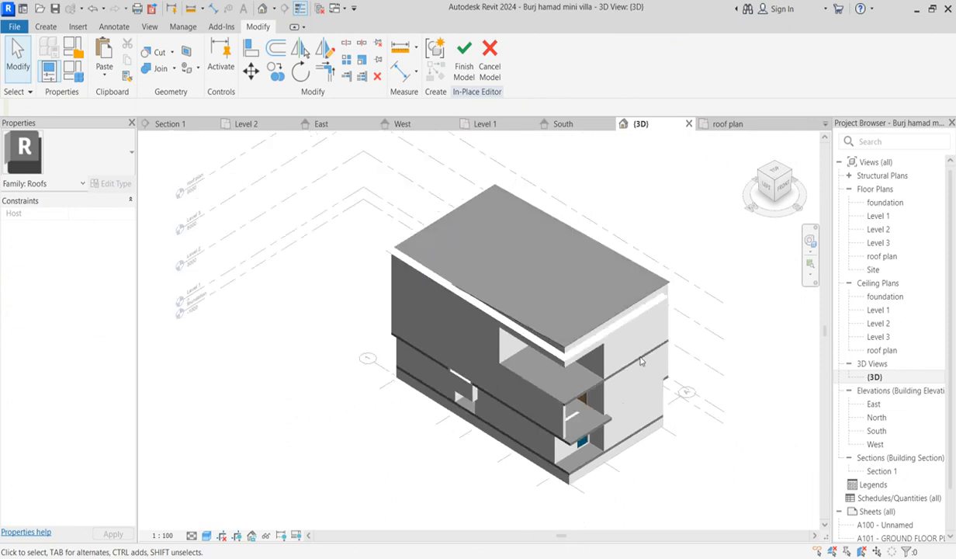
{"action": "scroll", "coordinate": [650, 351], "scroll_direction": "up", "scroll_amount": 3}
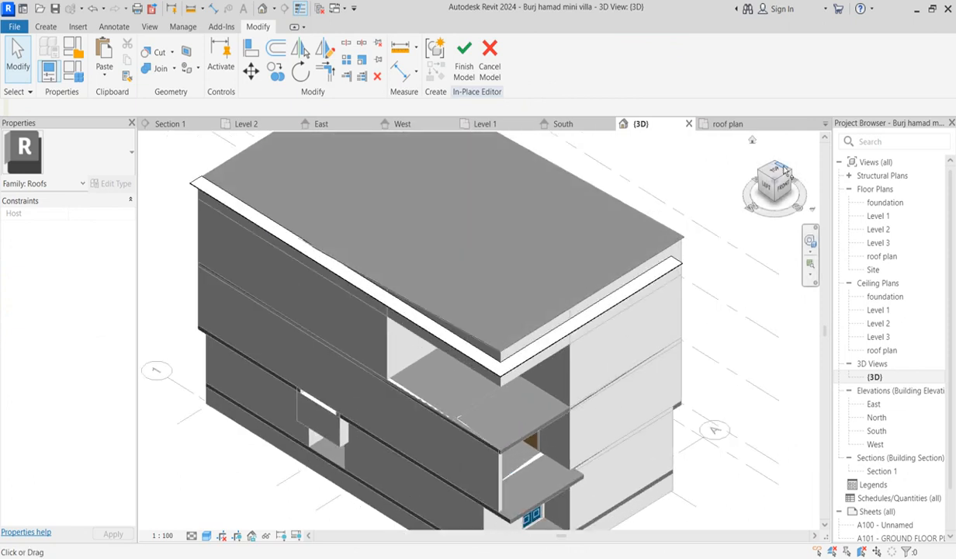
{"action": "left_click", "coordinate": [781, 187]}
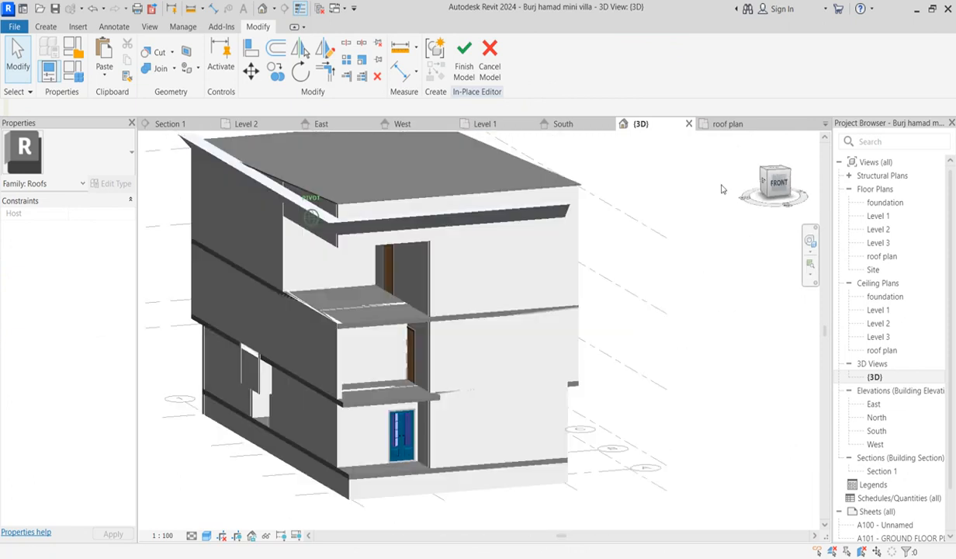
{"action": "mouse_move", "coordinate": [683, 194]}
{"action": "middle_mouse_down", "text": "shift"}
{"action": "mouse_move", "coordinate": [672, 176]}
{"action": "mouse_move", "coordinate": [723, 217]}
{"action": "mouse_move", "coordinate": [766, 217]}
{"action": "mouse_move", "coordinate": [746, 210]}
{"action": "middle_mouse_up", "text": "shift"}
{"action": "scroll", "coordinate": [505, 302], "scroll_direction": "up", "scroll_amount": 3}
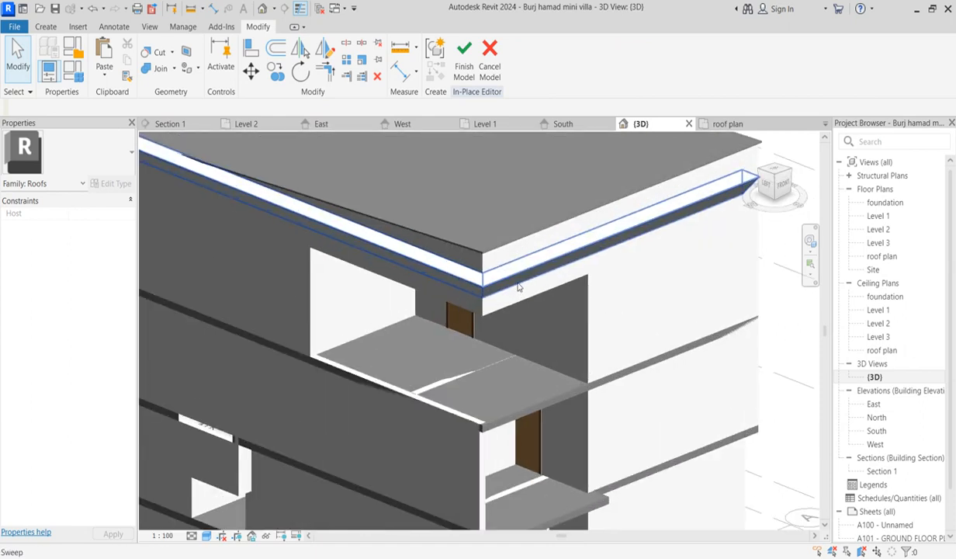
{"action": "scroll", "coordinate": [473, 286], "scroll_direction": "up", "scroll_amount": 2}
{"action": "scroll", "coordinate": [464, 276], "scroll_direction": "down", "scroll_amount": 5}
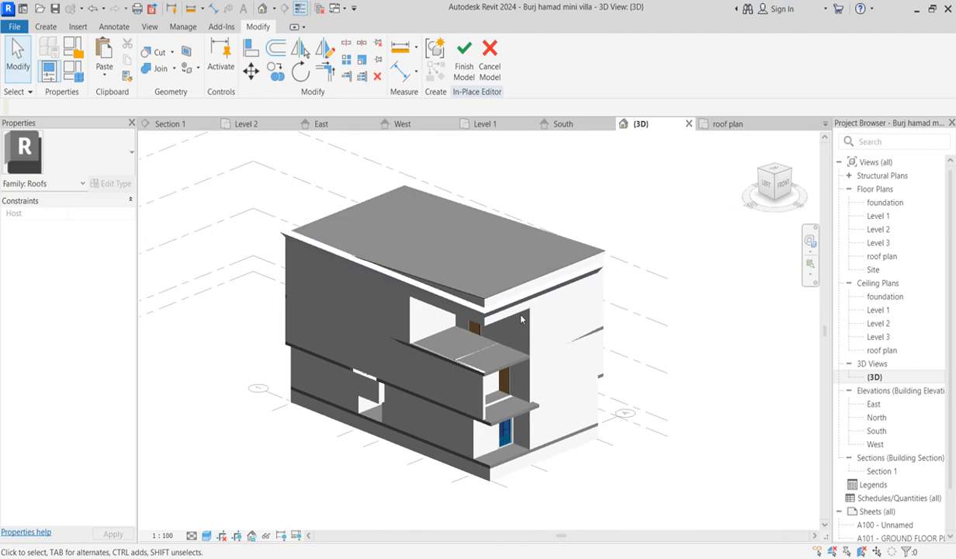
{"action": "scroll", "coordinate": [502, 309], "scroll_direction": "up", "scroll_amount": 4}
{"action": "left_click", "coordinate": [476, 322]}
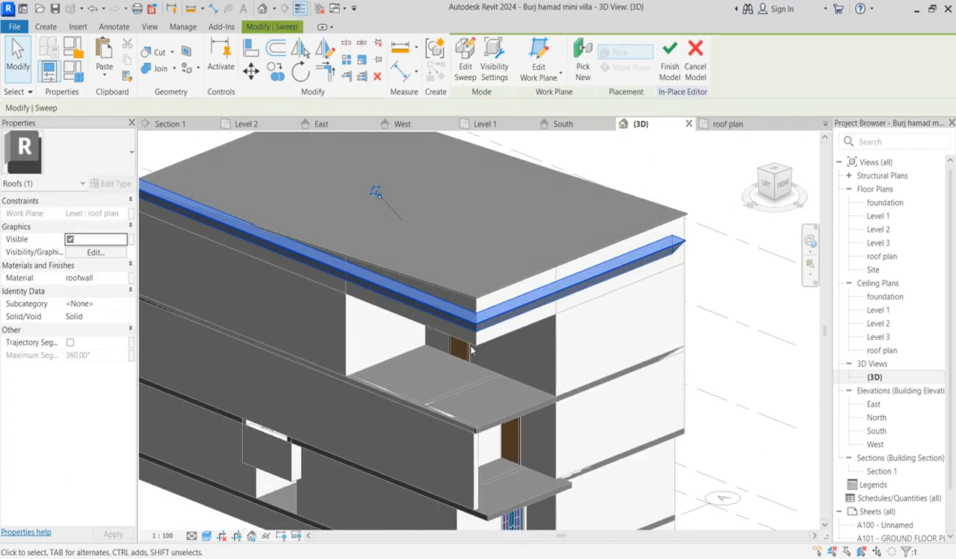
{"action": "scroll", "coordinate": [477, 322], "scroll_direction": "up", "scroll_amount": 2}
{"action": "scroll", "coordinate": [476, 322], "scroll_direction": "down", "scroll_amount": 4}
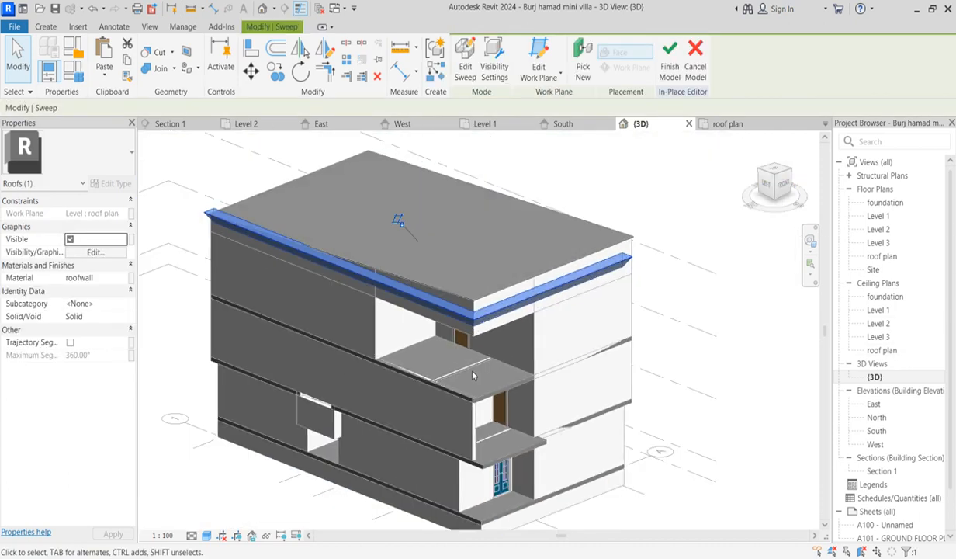
{"action": "scroll", "coordinate": [476, 321], "scroll_direction": "up", "scroll_amount": 4}
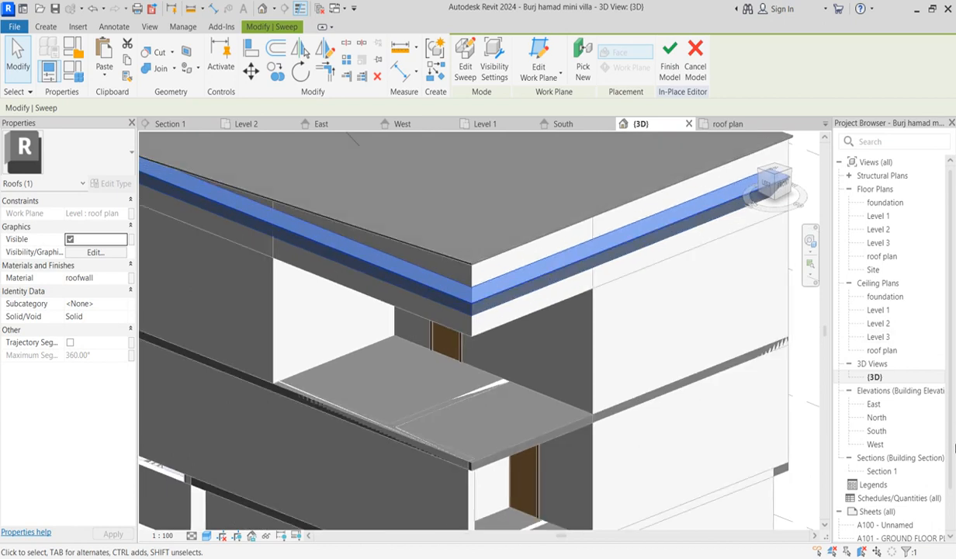
Check the sweep in Section 1, open the South elevation and select the roof sweep there
{"action": "double_click", "coordinate": [881, 472]}
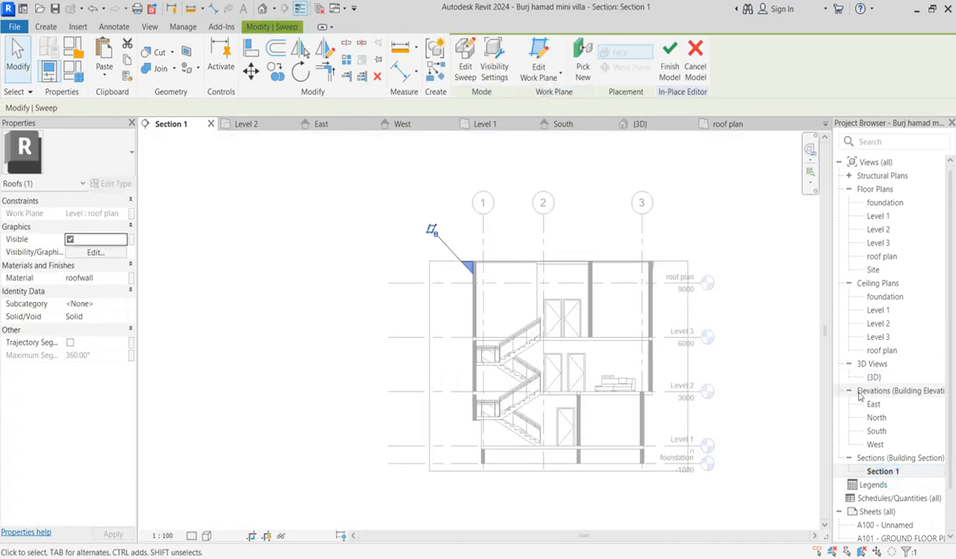
{"action": "double_click", "coordinate": [877, 430]}
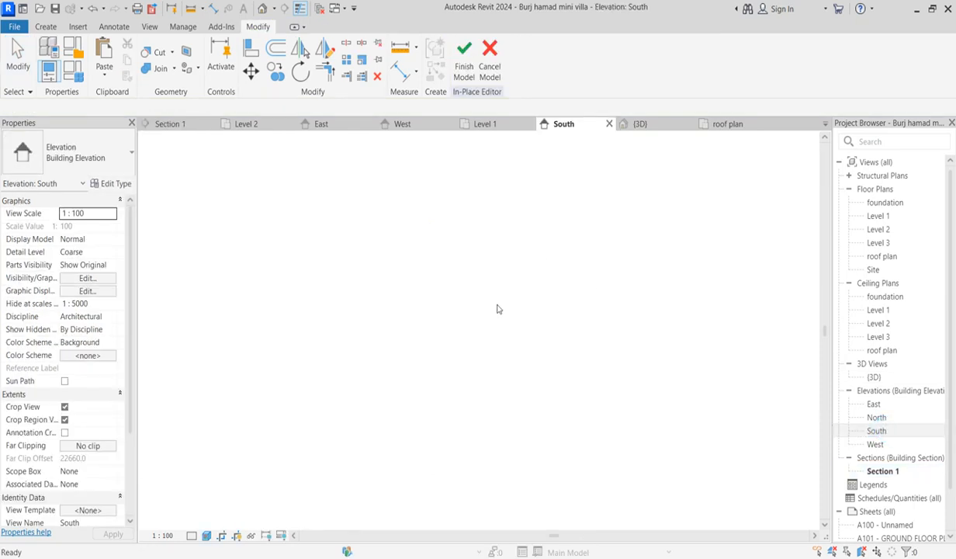
{"action": "left_click", "coordinate": [476, 266]}
{"action": "scroll", "coordinate": [407, 298], "scroll_direction": "down", "scroll_amount": 3}
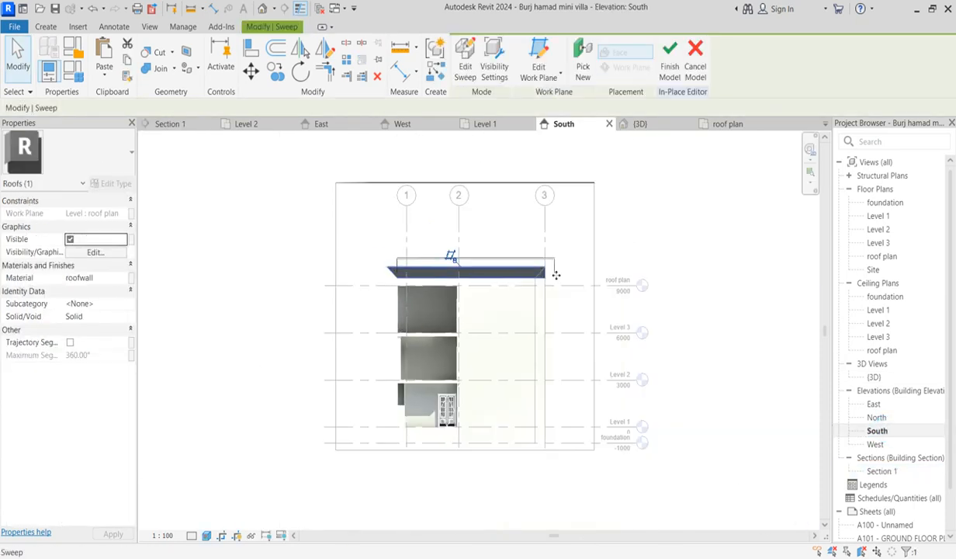
{"action": "scroll", "coordinate": [583, 269], "scroll_direction": "up", "scroll_amount": 2}
{"action": "scroll", "coordinate": [574, 272], "scroll_direction": "up", "scroll_amount": 2}
{"action": "scroll", "coordinate": [409, 309], "scroll_direction": "down", "scroll_amount": 3}
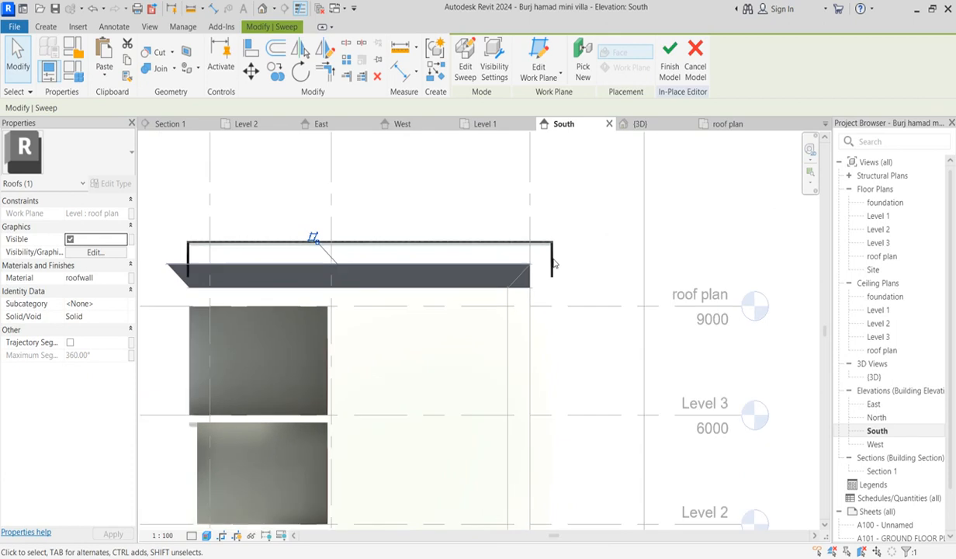
{"action": "scroll", "coordinate": [351, 301], "scroll_direction": "up", "scroll_amount": 2}
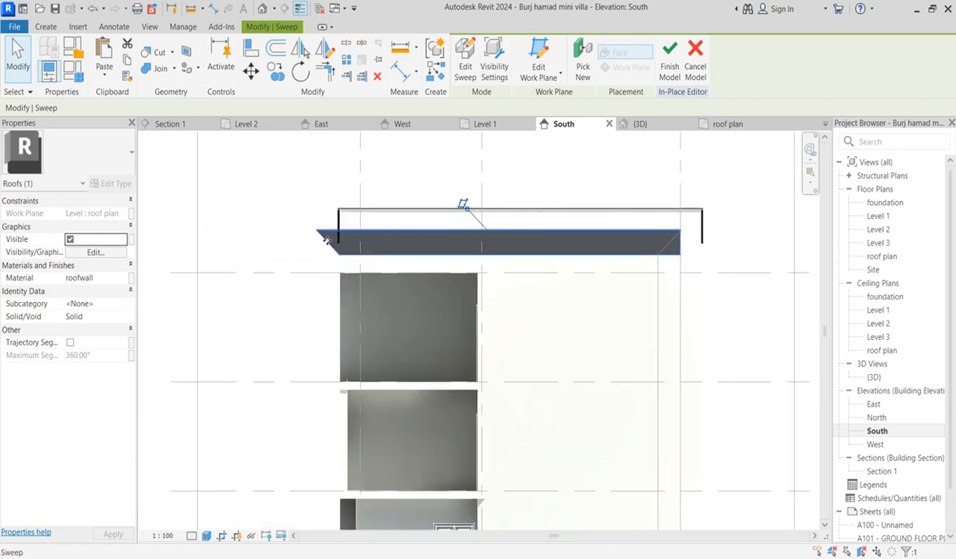
{"action": "scroll", "coordinate": [411, 291], "scroll_direction": "down", "scroll_amount": 3}
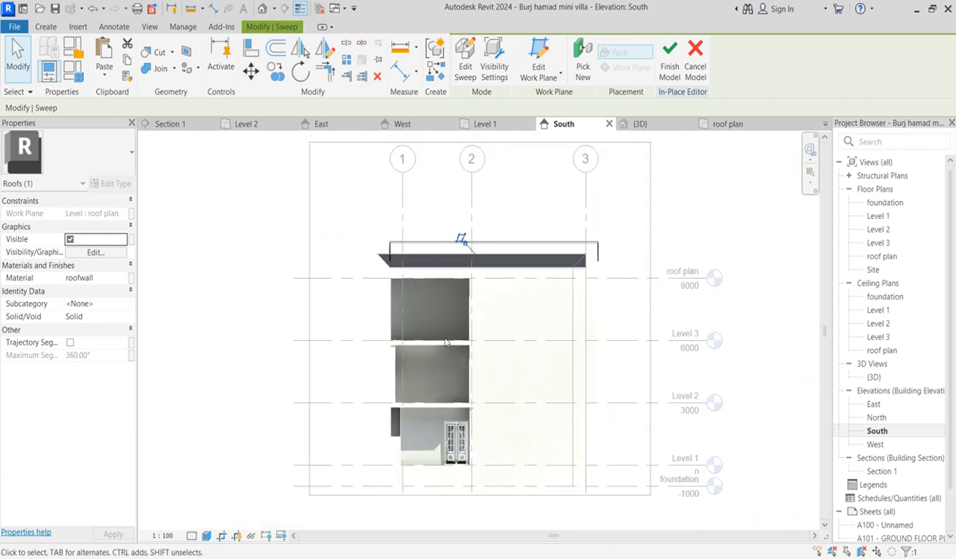
Reopen the sweep for editing and bring up its triangular profile sketch at the wall corner
{"action": "left_click", "coordinate": [465, 66]}
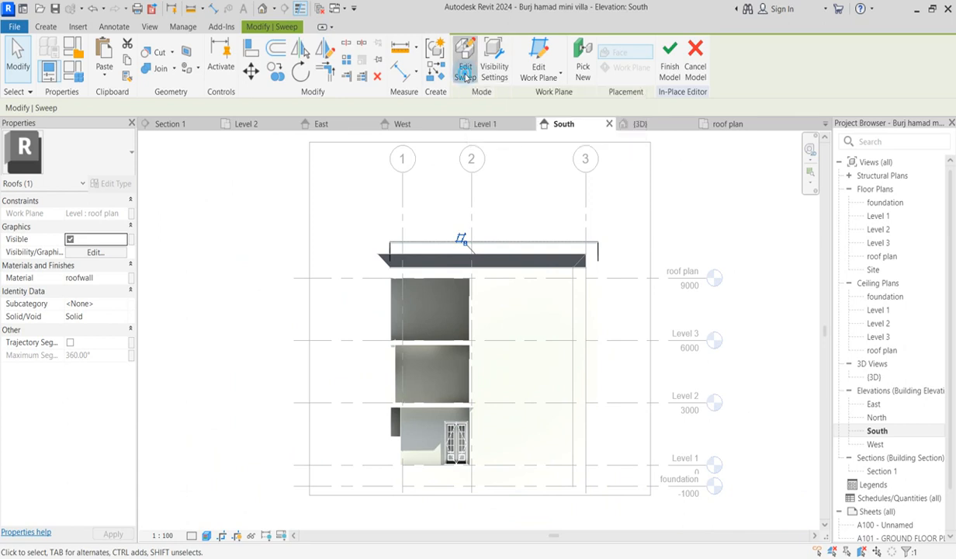
{"action": "scroll", "coordinate": [392, 271], "scroll_direction": "up", "scroll_amount": 2}
{"action": "left_click", "coordinate": [380, 256]}
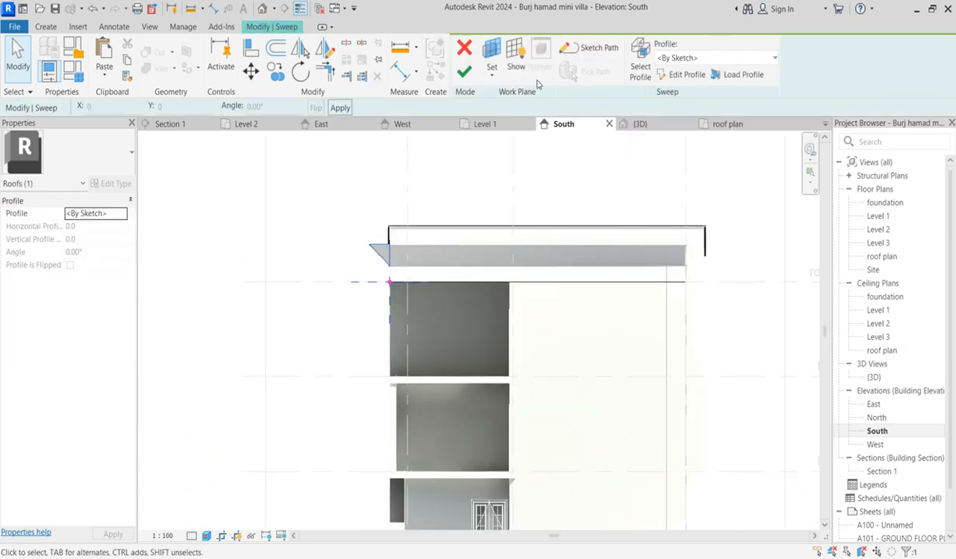
{"action": "left_click", "coordinate": [681, 75]}
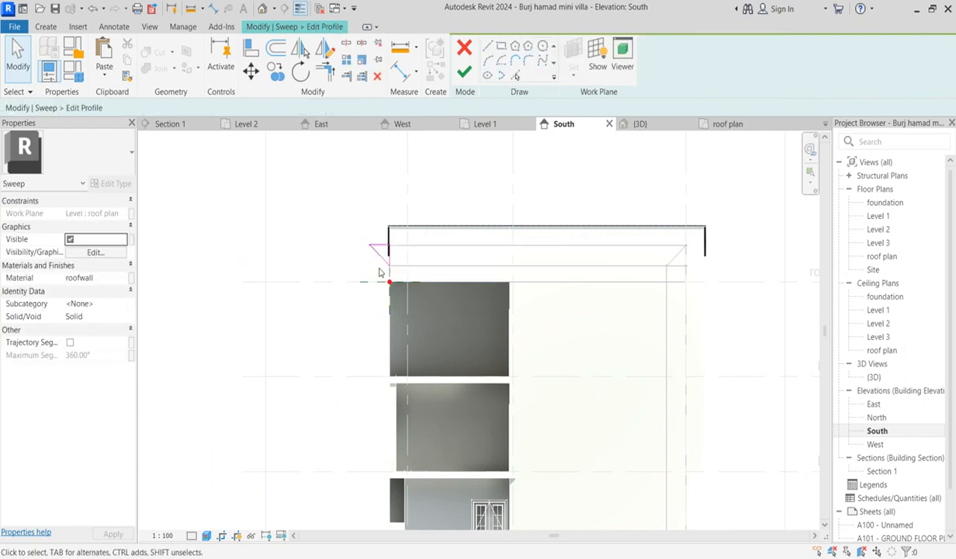
{"action": "scroll", "coordinate": [392, 289], "scroll_direction": "down", "scroll_amount": 2}
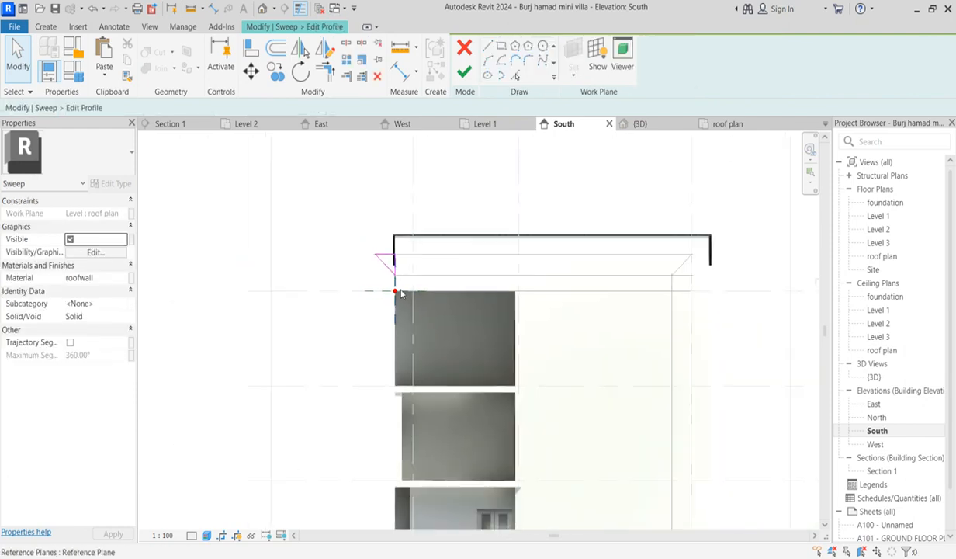
{"action": "scroll", "coordinate": [396, 288], "scroll_direction": "up", "scroll_amount": 3}
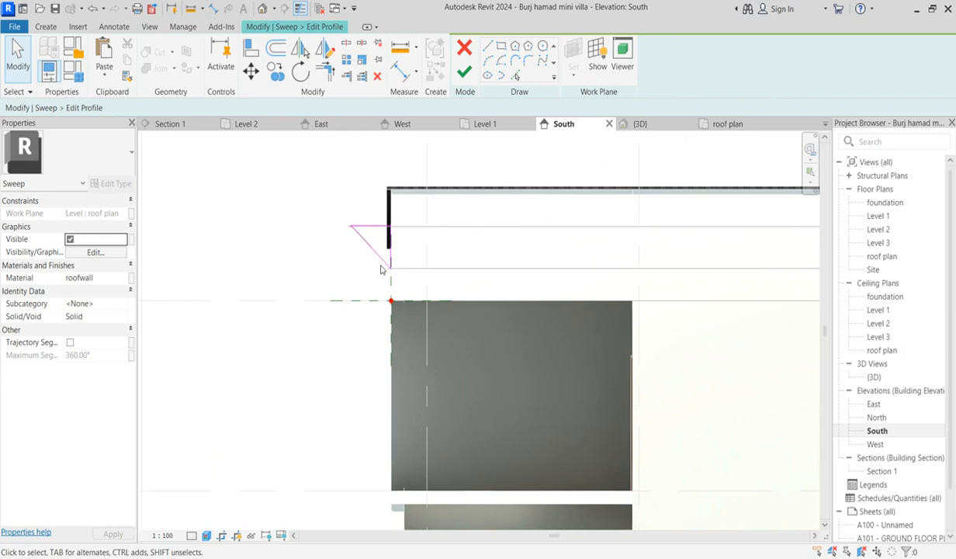
Stretch the lower corner of the triangular profile down along the wall face, and finish the profile and the sweep
{"action": "left_click", "coordinate": [383, 263]}
{"action": "scroll", "coordinate": [390, 268], "scroll_direction": "up", "scroll_amount": 1}
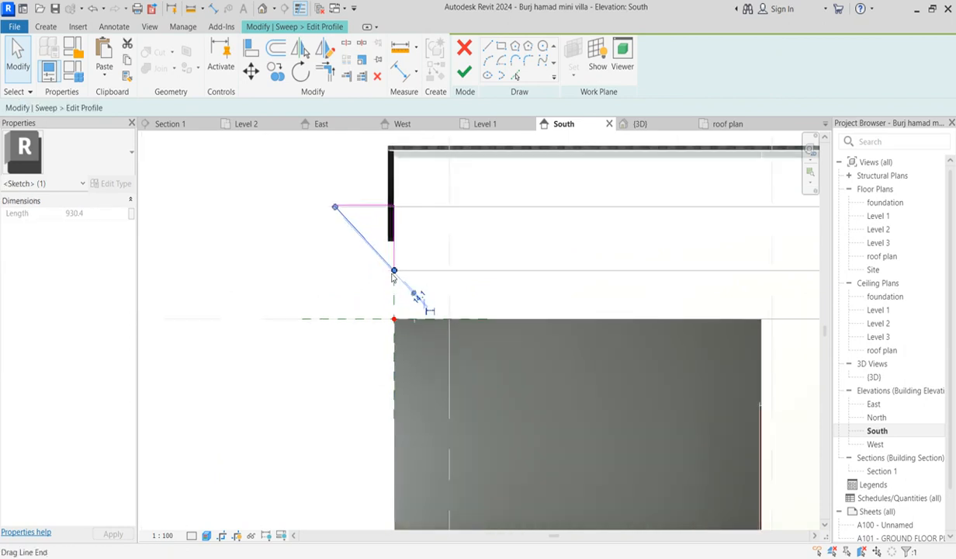
{"action": "left_click_drag", "start_coordinate": [395, 272], "coordinate": [394, 298]}
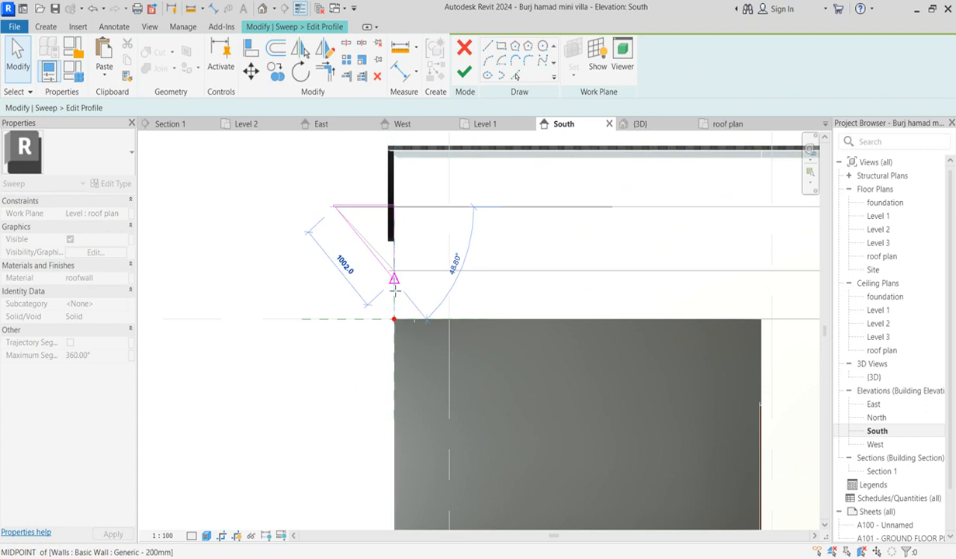
{"action": "mouse_move", "coordinate": [392, 296]}
{"action": "left_mouse_down"}
{"action": "mouse_move", "coordinate": [395, 266]}
{"action": "mouse_move", "coordinate": [394, 298]}
{"action": "left_mouse_up"}
{"action": "left_click", "coordinate": [344, 318]}
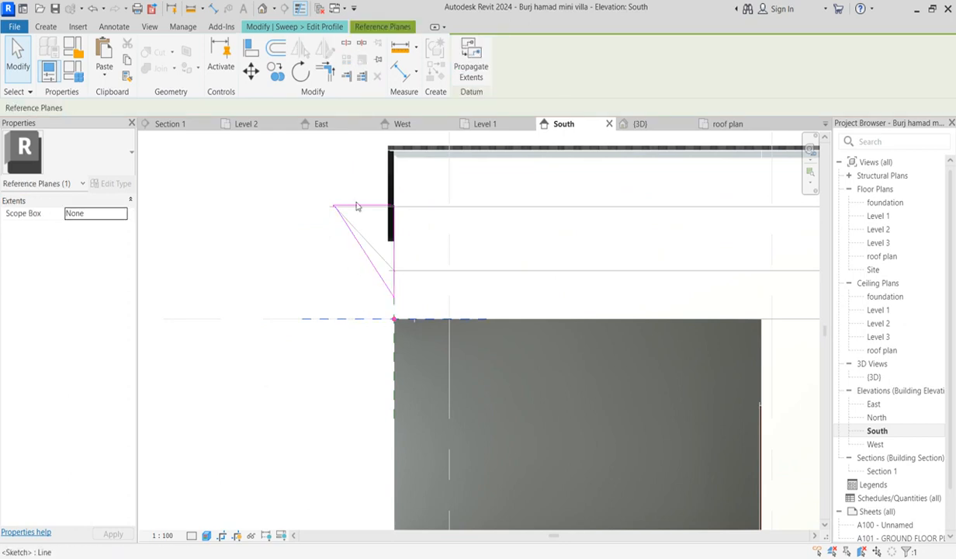
{"action": "left_click", "coordinate": [437, 229]}
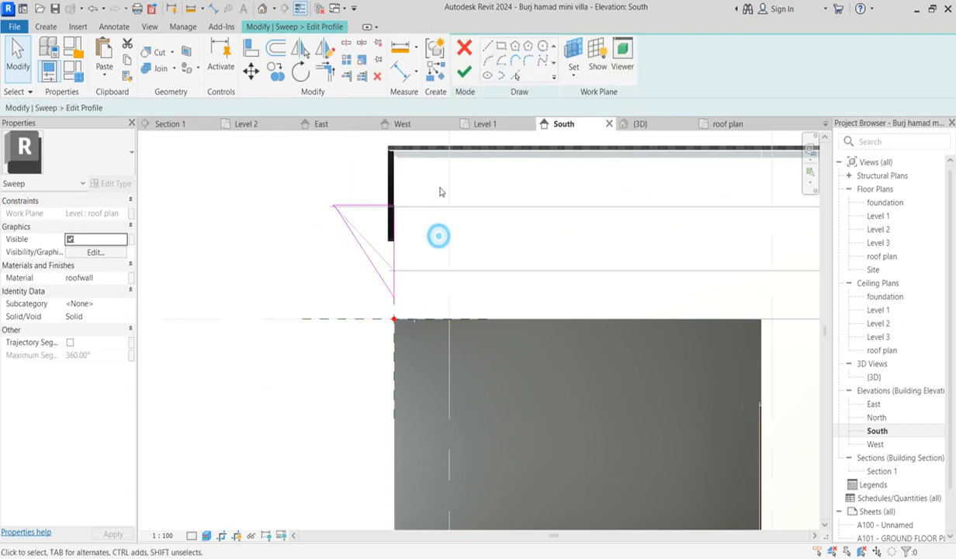
{"action": "left_click", "coordinate": [464, 73]}
{"action": "left_click", "coordinate": [464, 73]}
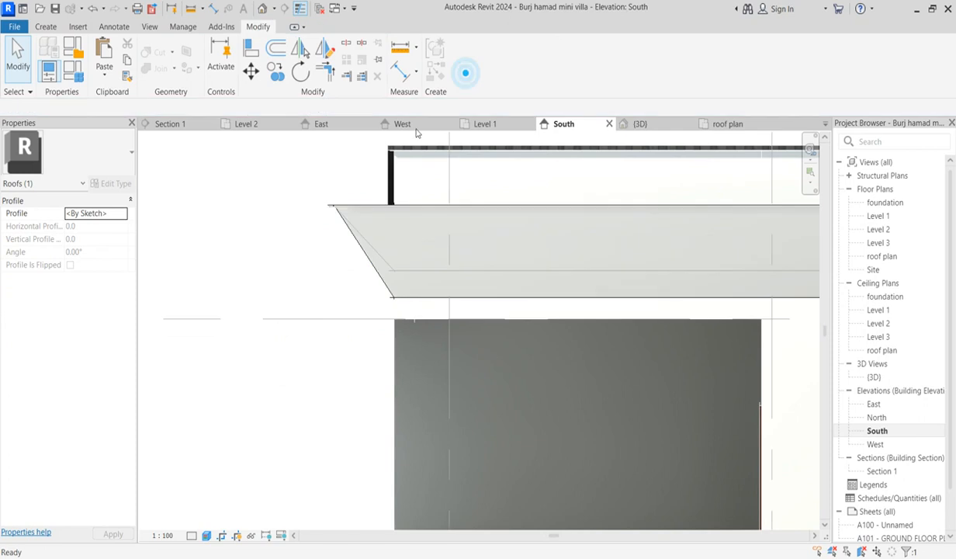
Select the sweep in the South elevation and examine its lower edge against the roof plan level
{"action": "left_click", "coordinate": [297, 253]}
{"action": "scroll", "coordinate": [297, 254], "scroll_direction": "down", "scroll_amount": 3}
{"action": "scroll", "coordinate": [590, 295], "scroll_direction": "down", "scroll_amount": 3}
{"action": "scroll", "coordinate": [632, 292], "scroll_direction": "up", "scroll_amount": 2}
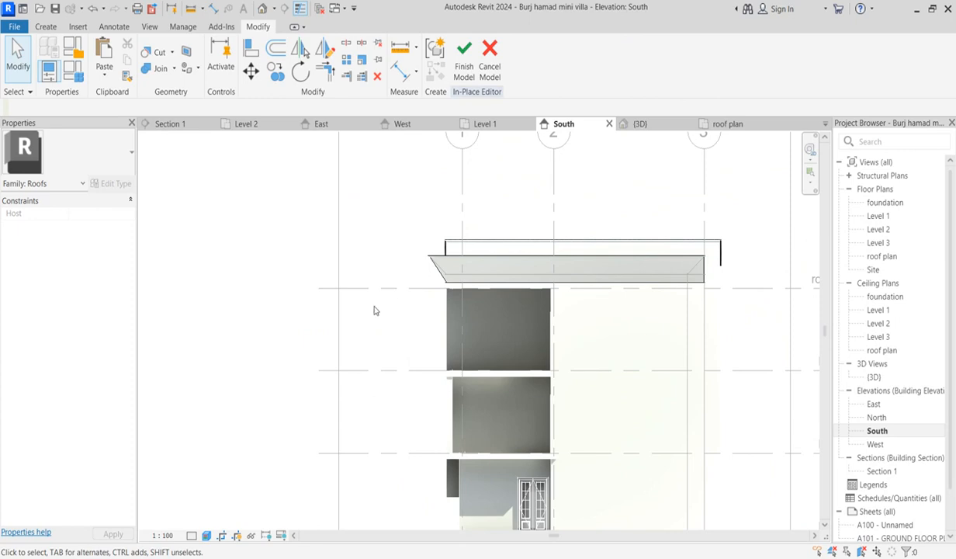
{"action": "left_click", "coordinate": [673, 259]}
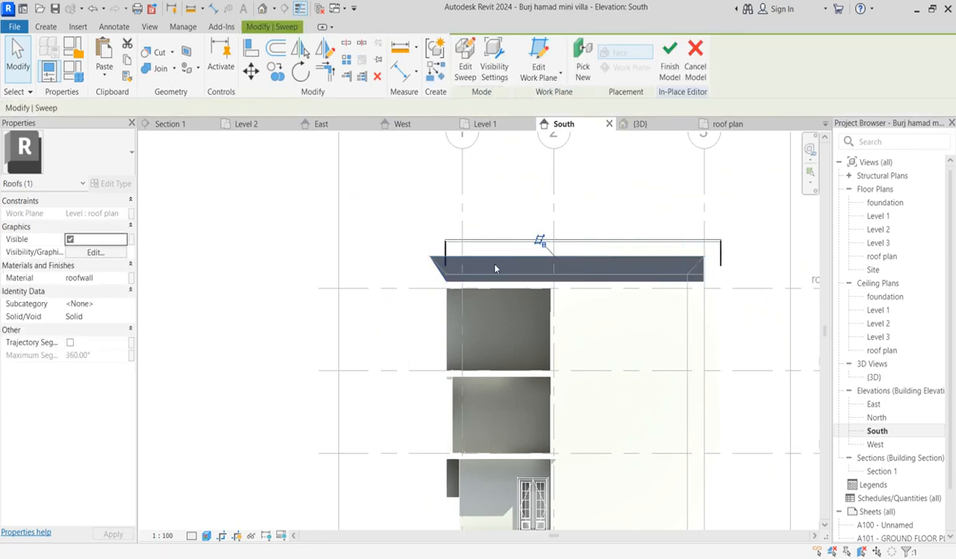
{"action": "scroll", "coordinate": [654, 288], "scroll_direction": "up", "scroll_amount": 2}
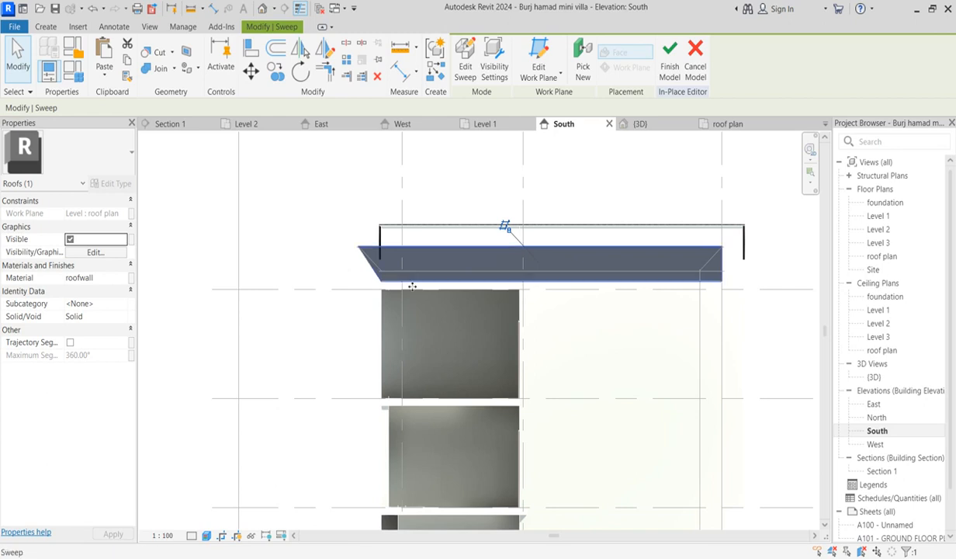
{"action": "scroll", "coordinate": [426, 290], "scroll_direction": "up", "scroll_amount": 2}
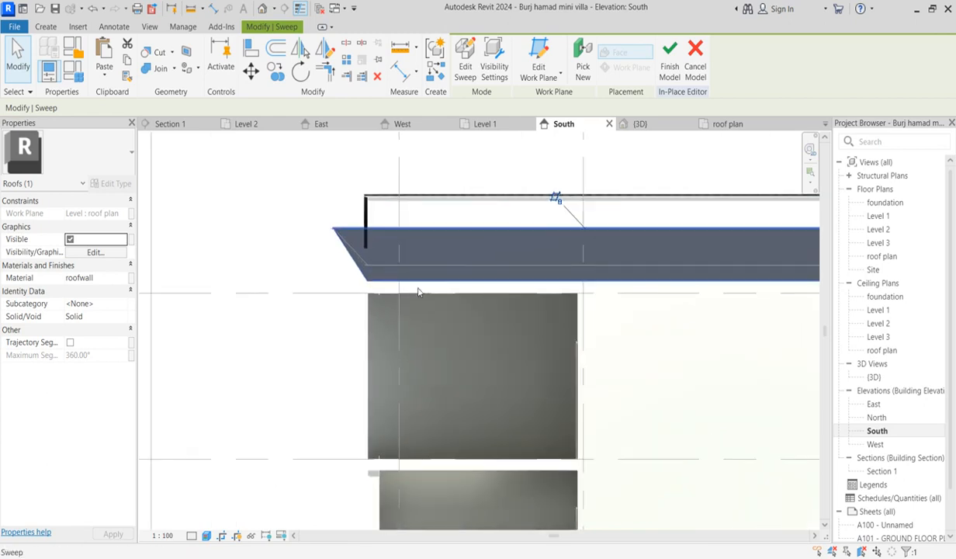
Examine the selected sweep's ends against the walls and levels in the South elevation, and its front side in the 3D view
{"action": "scroll", "coordinate": [426, 271], "scroll_direction": "down", "scroll_amount": 2}
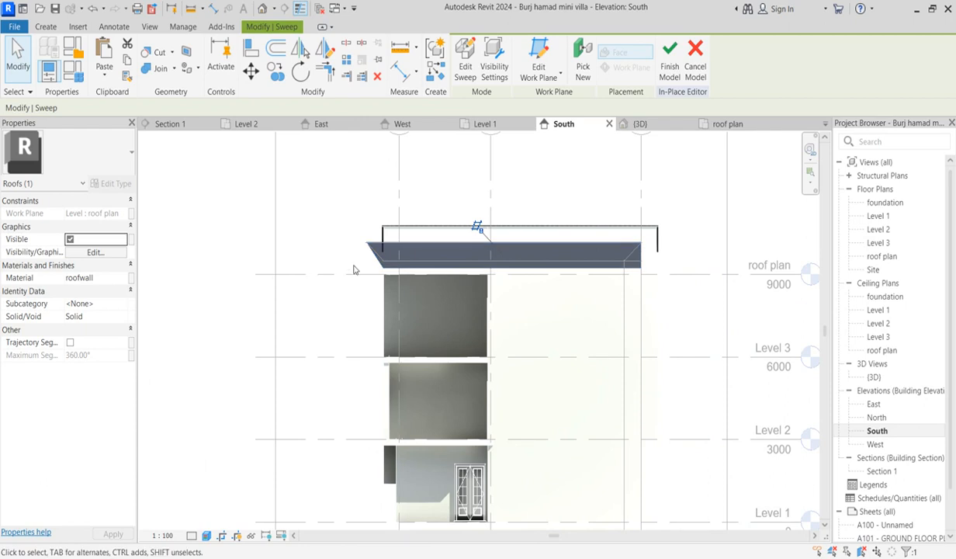
{"action": "scroll", "coordinate": [370, 270], "scroll_direction": "up", "scroll_amount": 2}
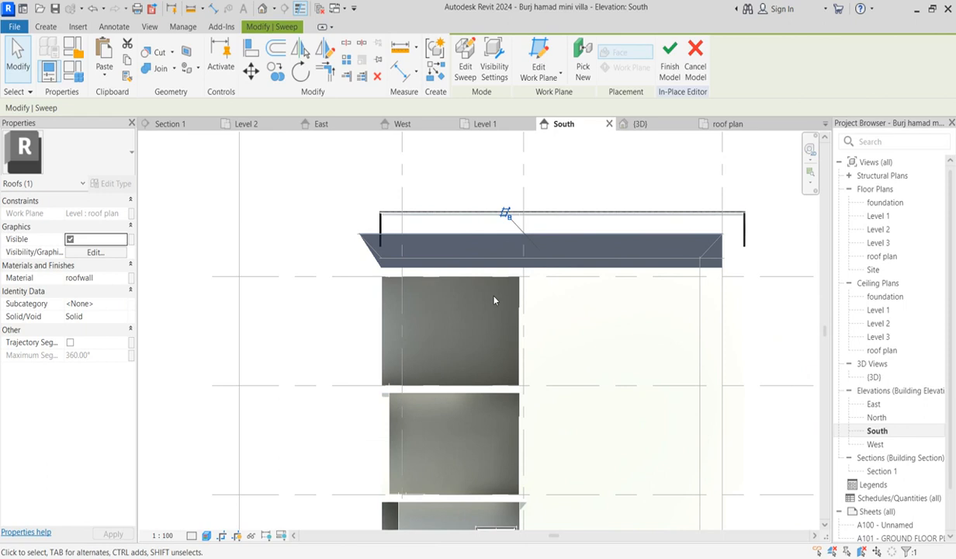
{"action": "scroll", "coordinate": [720, 271], "scroll_direction": "up", "scroll_amount": 1}
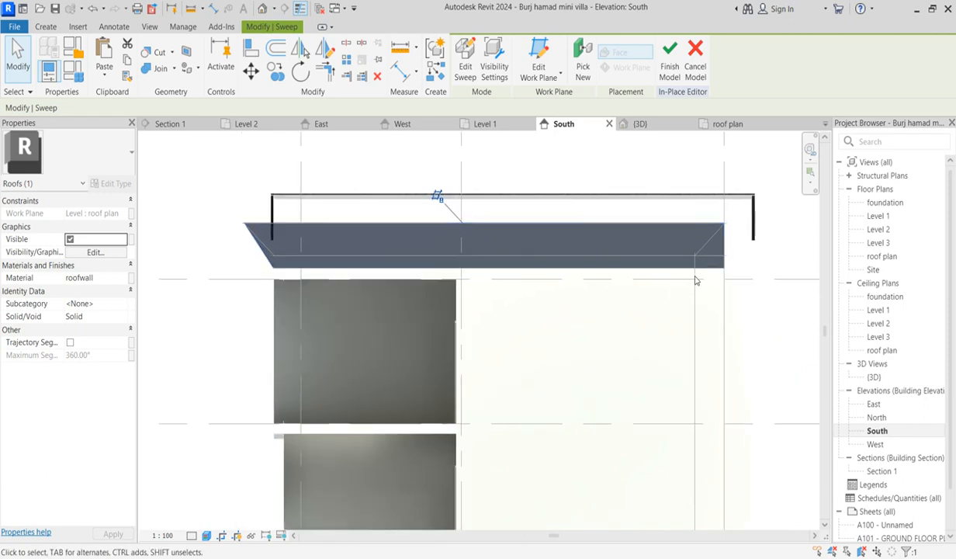
{"action": "scroll", "coordinate": [692, 271], "scroll_direction": "down", "scroll_amount": 2}
{"action": "scroll", "coordinate": [650, 293], "scroll_direction": "down", "scroll_amount": 2}
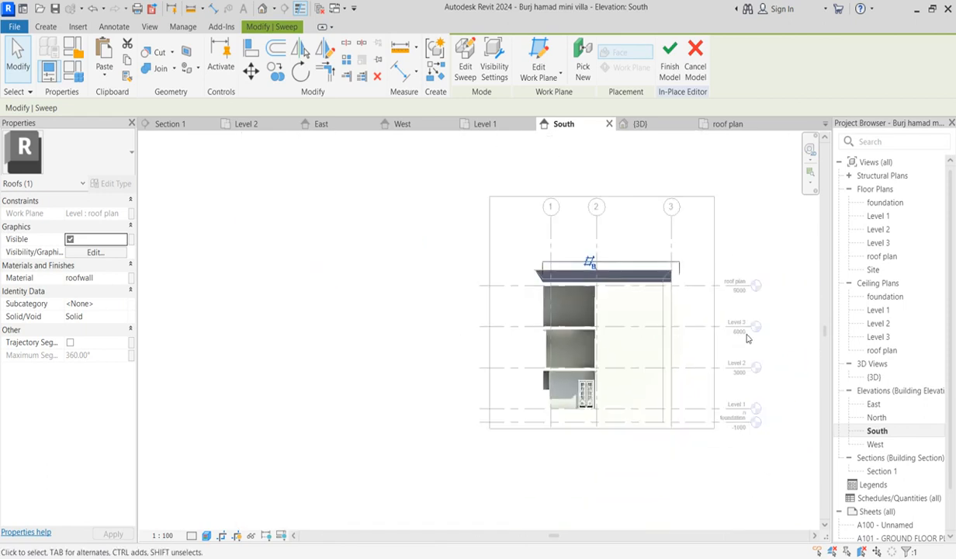
{"action": "scroll", "coordinate": [655, 303], "scroll_direction": "up", "scroll_amount": 2}
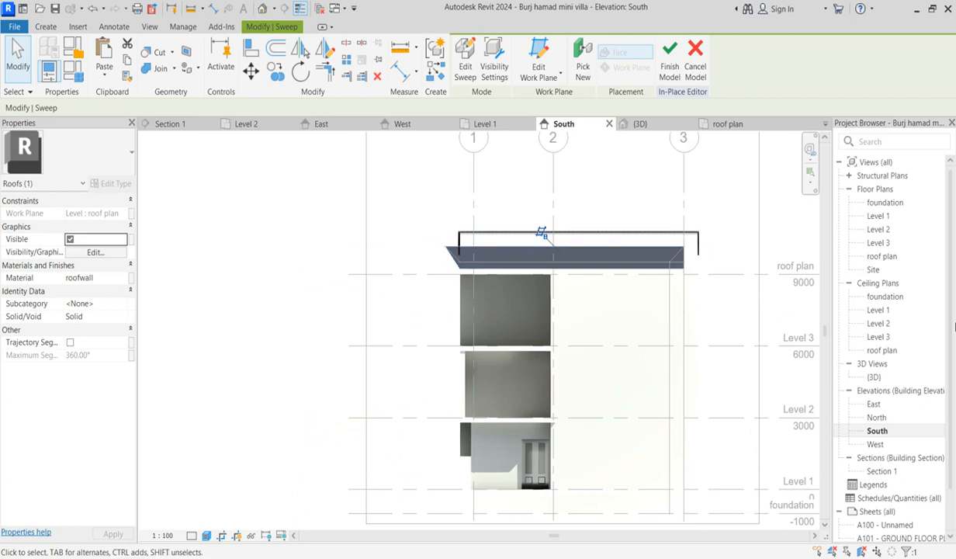
{"action": "double_click", "coordinate": [874, 377]}
{"action": "scroll", "coordinate": [455, 362], "scroll_direction": "down", "scroll_amount": 4}
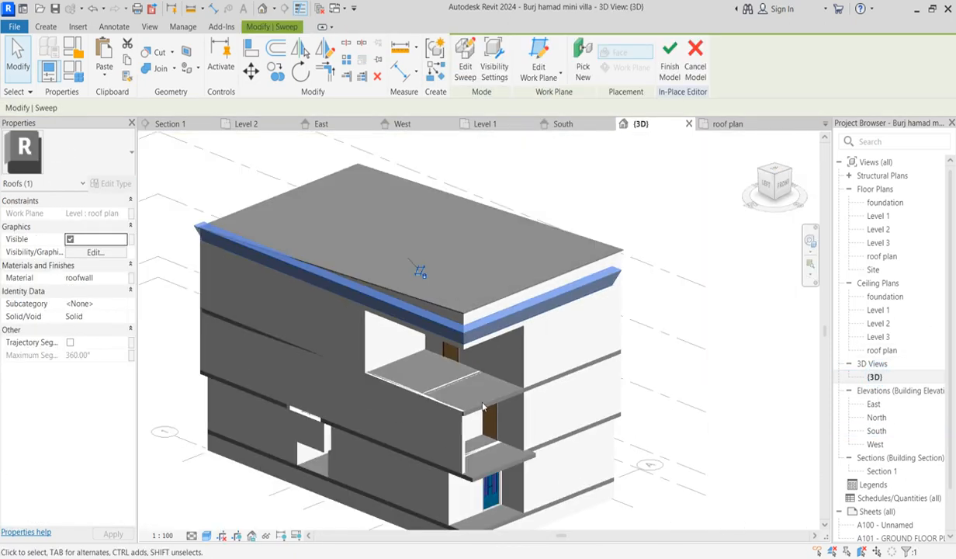
{"action": "mouse_move", "coordinate": [774, 177]}
{"action": "left_mouse_down"}
{"action": "mouse_move", "coordinate": [814, 150]}
{"action": "mouse_move", "coordinate": [706, 148]}
{"action": "mouse_move", "coordinate": [694, 185]}
{"action": "mouse_move", "coordinate": [620, 188]}
{"action": "left_mouse_up"}
{"action": "scroll", "coordinate": [585, 390], "scroll_direction": "down", "scroll_amount": 3}
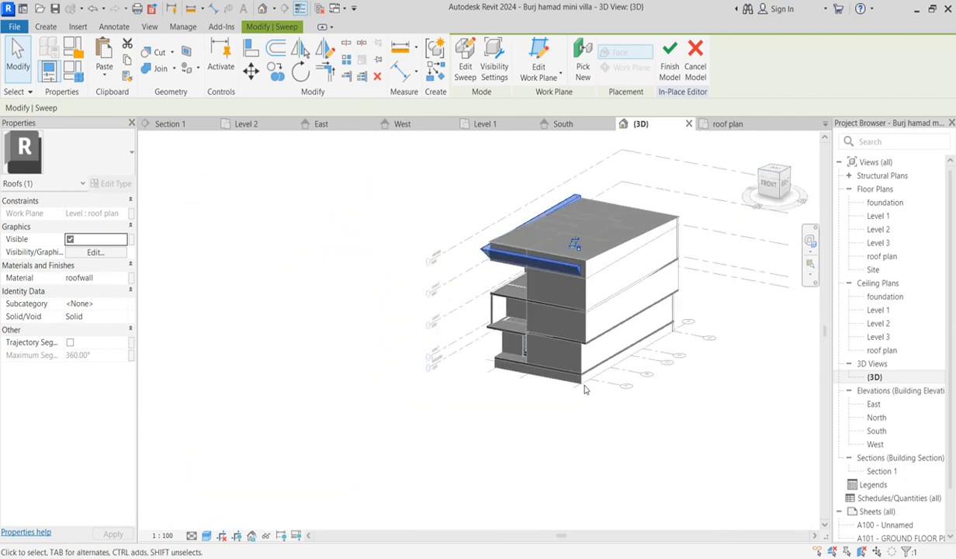
{"action": "scroll", "coordinate": [585, 391], "scroll_direction": "up", "scroll_amount": 3}
{"action": "scroll", "coordinate": [538, 373], "scroll_direction": "down", "scroll_amount": 3}
Deselect the sweep, inspect its open end at the front facade and finish the in-place roof model
{"action": "left_click", "coordinate": [530, 429]}
{"action": "scroll", "coordinate": [531, 266], "scroll_direction": "up", "scroll_amount": 3}
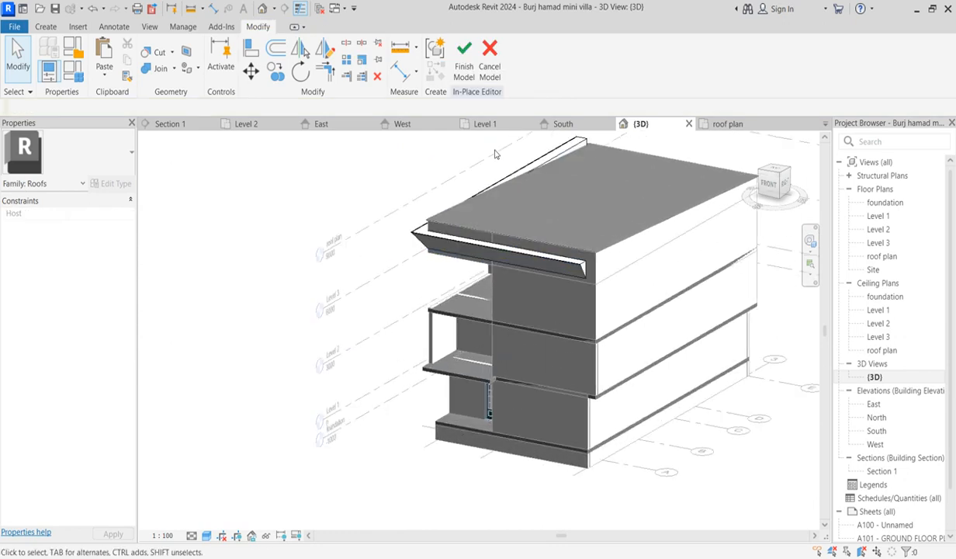
{"action": "scroll", "coordinate": [499, 221], "scroll_direction": "up", "scroll_amount": 2}
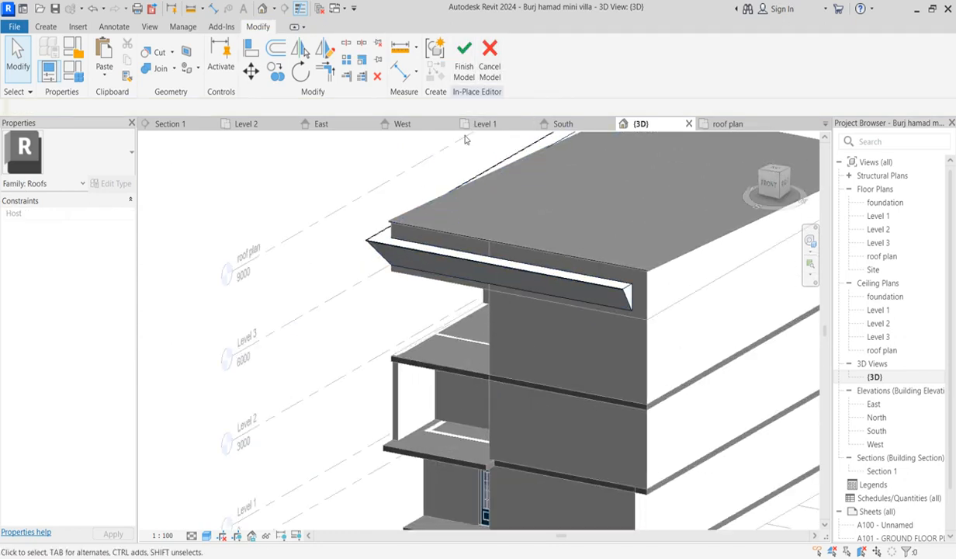
{"action": "left_click", "coordinate": [466, 68]}
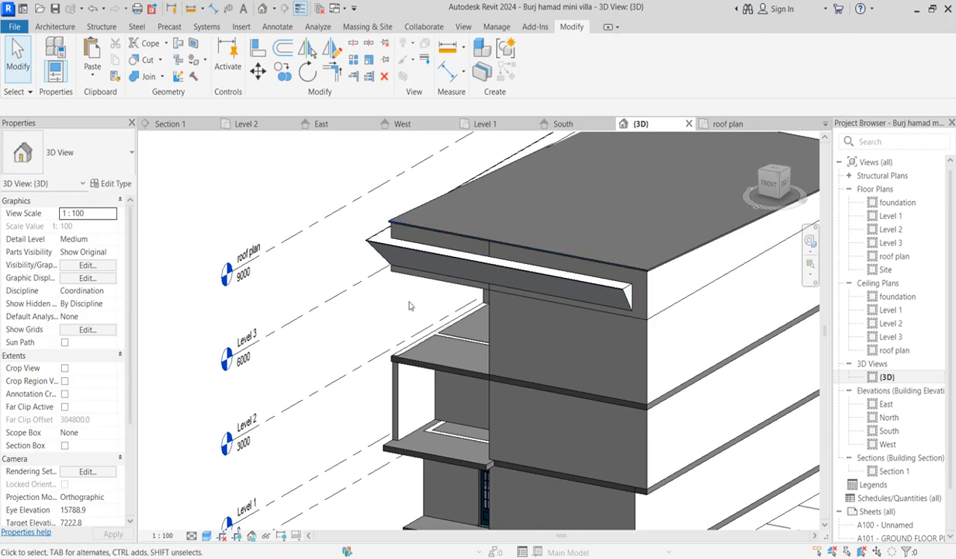
{"action": "scroll", "coordinate": [523, 402], "scroll_direction": "down", "scroll_amount": 3}
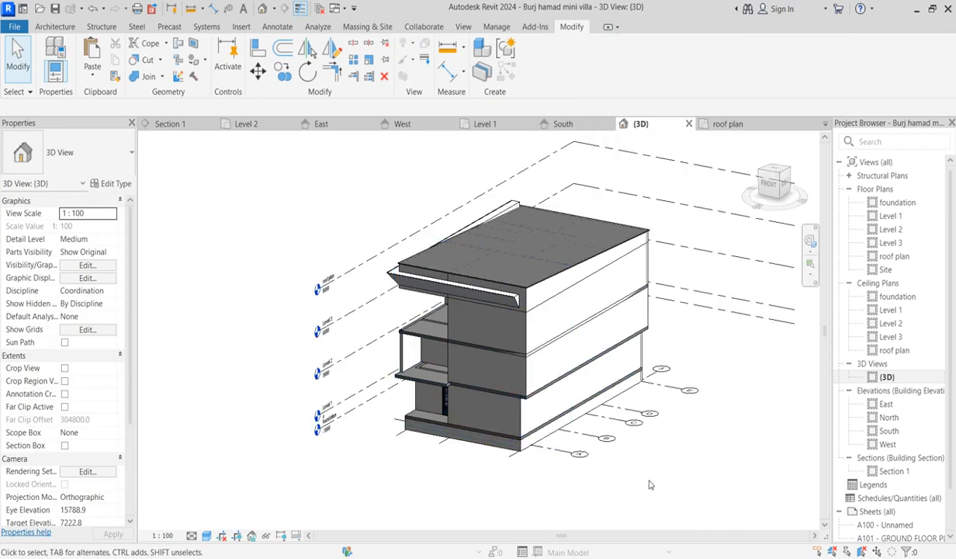